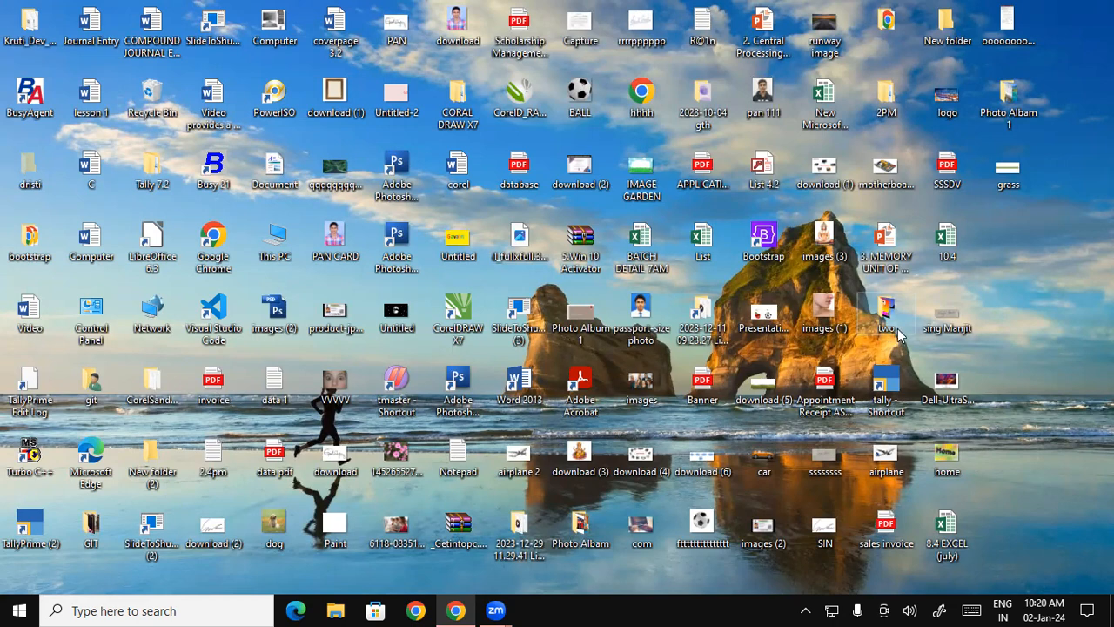
# - Search Google for "what is ms access" in the open browser window
pyautogui.click(460, 603)
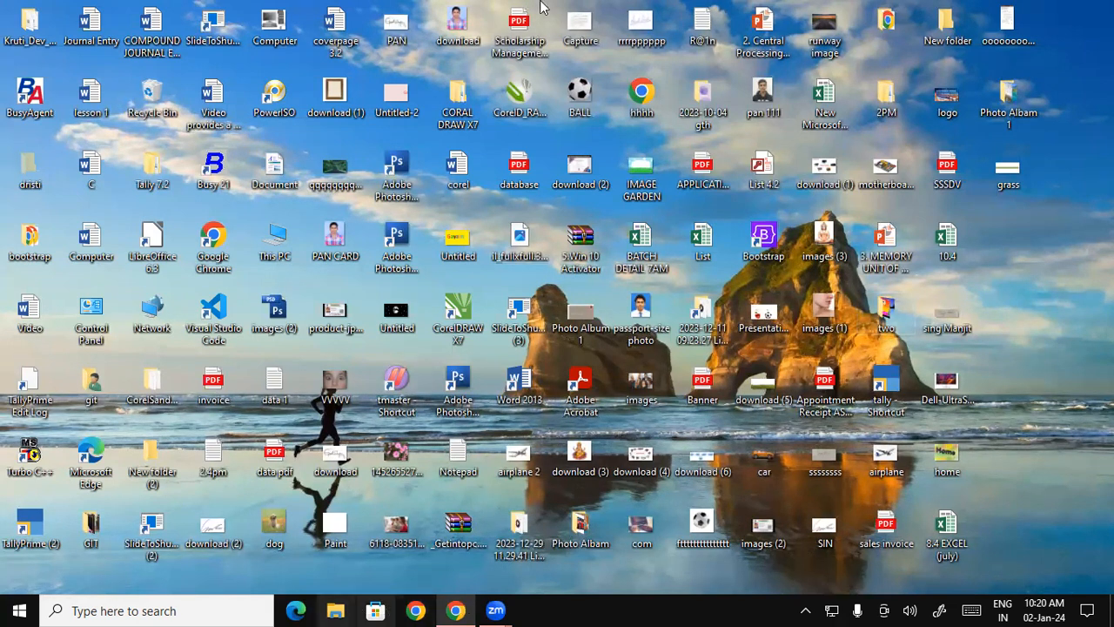
pyautogui.click(626, 17)
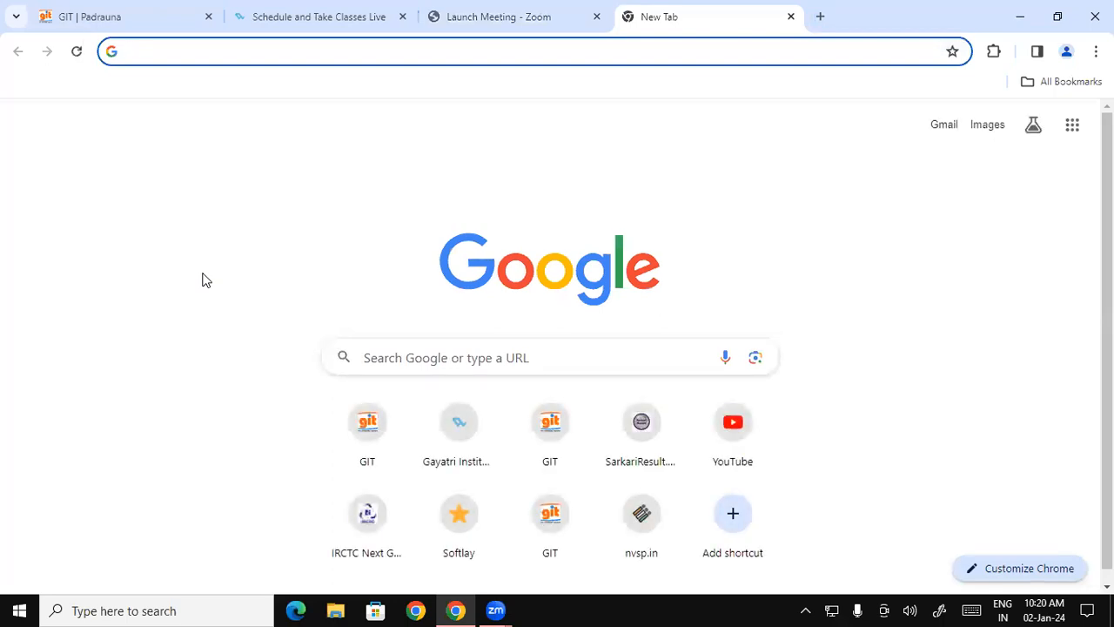
pyautogui.write('w')
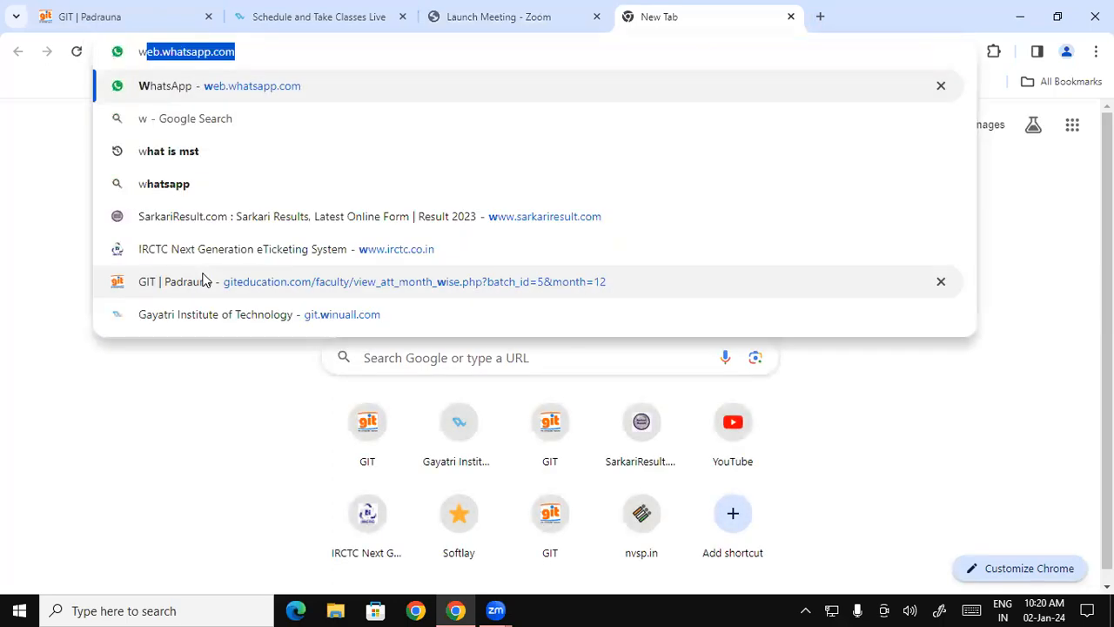
pyautogui.write('hat is ms')
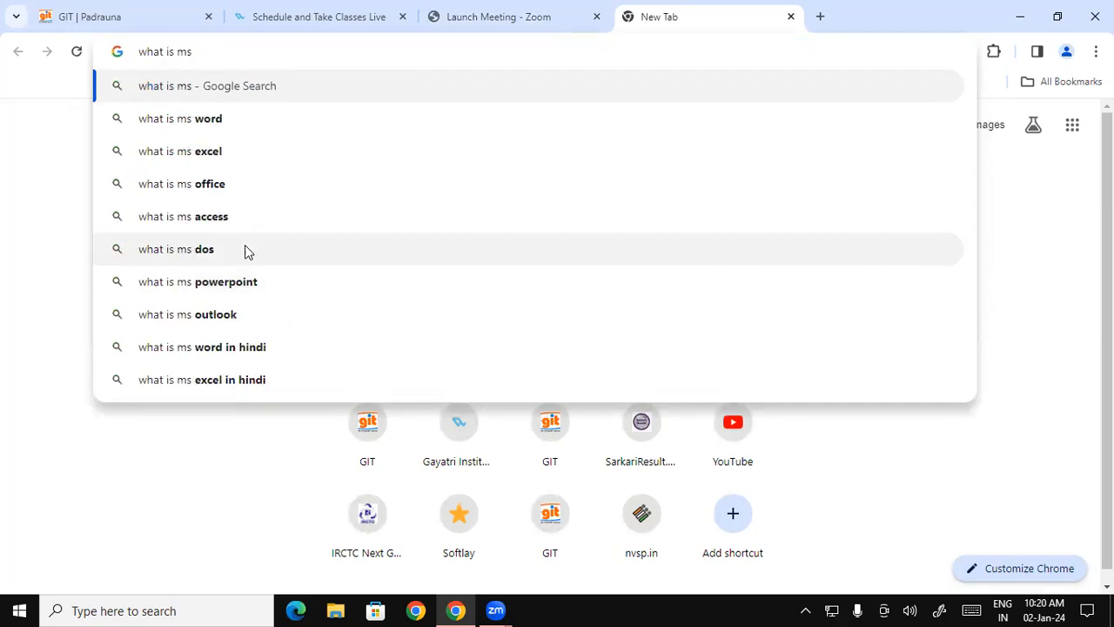
pyautogui.click(231, 219)
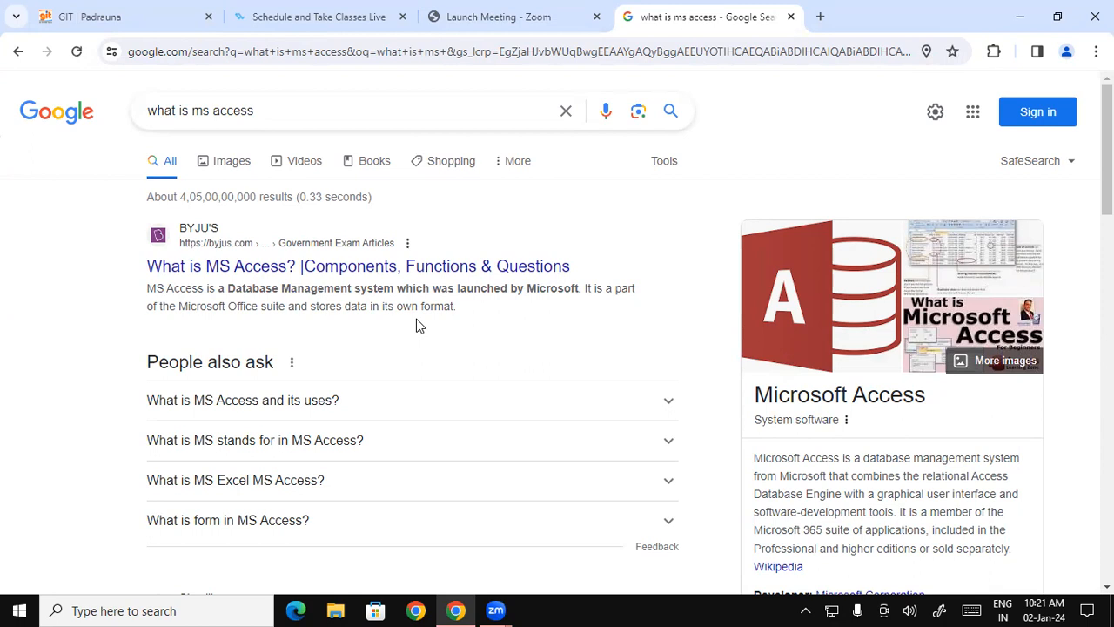
# - Read the related-question answers about the uses of MS Access, its full form, and MS Excel compared with MS Access
pyautogui.click(397, 407)
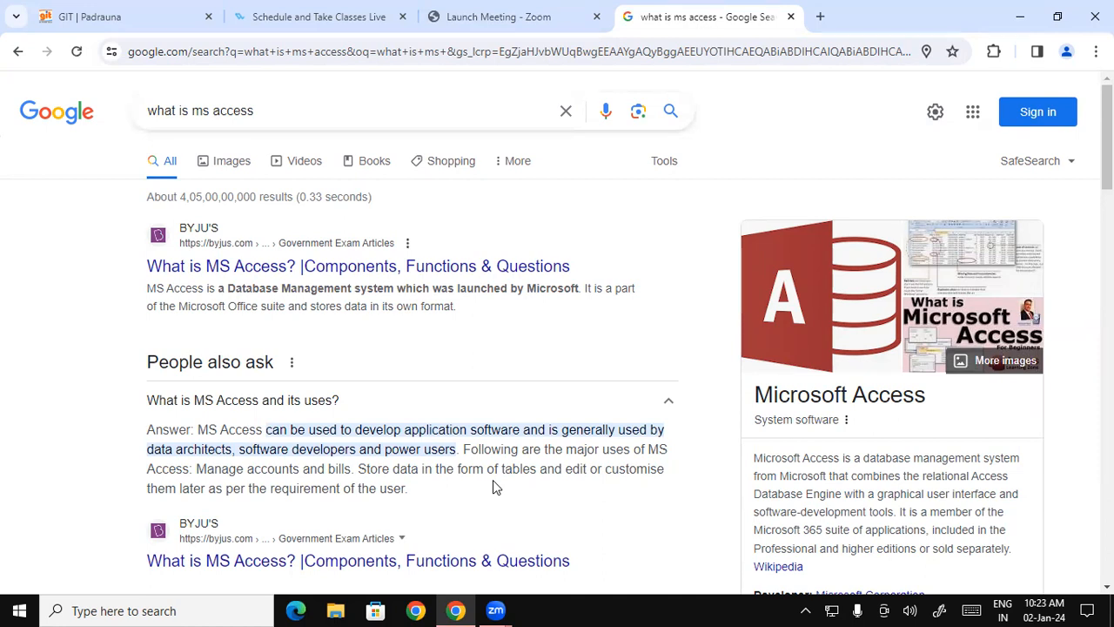
pyautogui.click(671, 403)
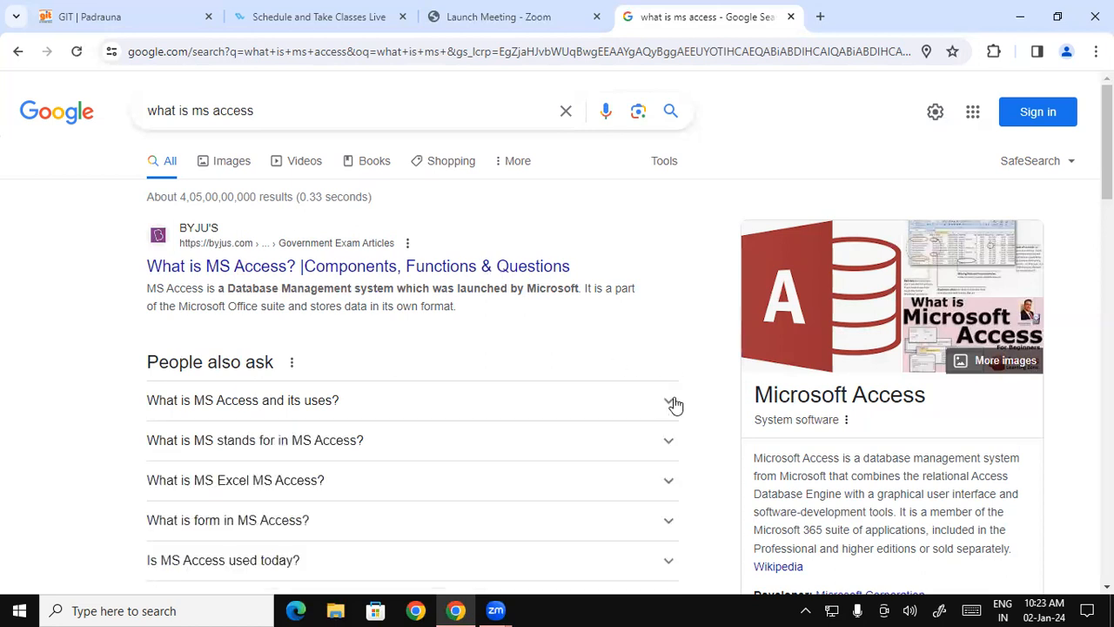
pyautogui.click(427, 450)
pyautogui.click(427, 450)
pyautogui.doubleClick(428, 450)
pyautogui.click(341, 503)
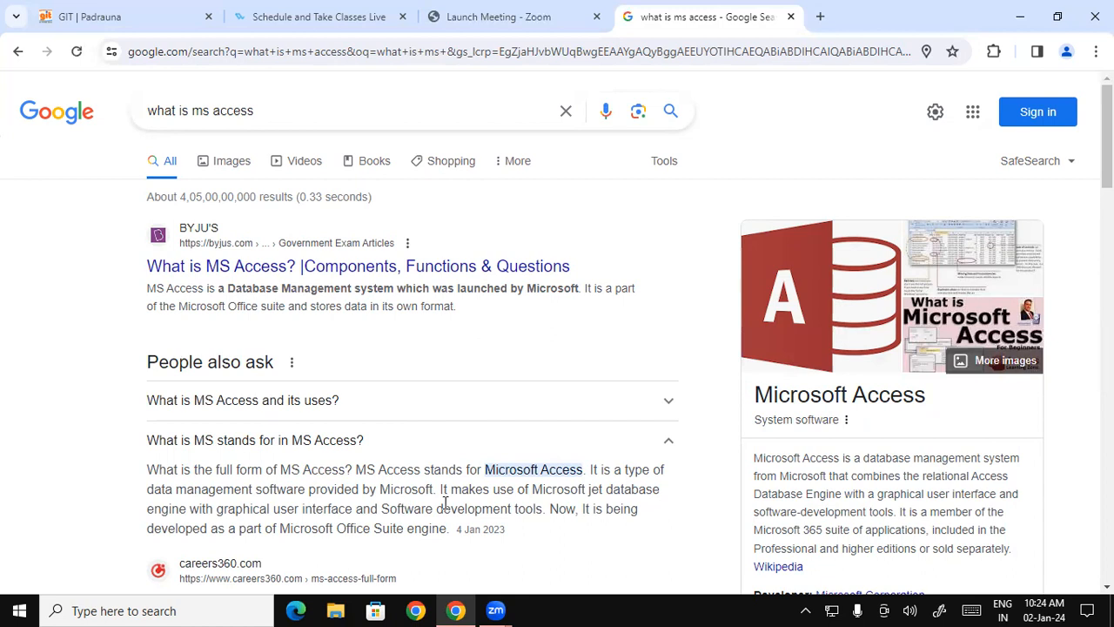
pyautogui.click(582, 450)
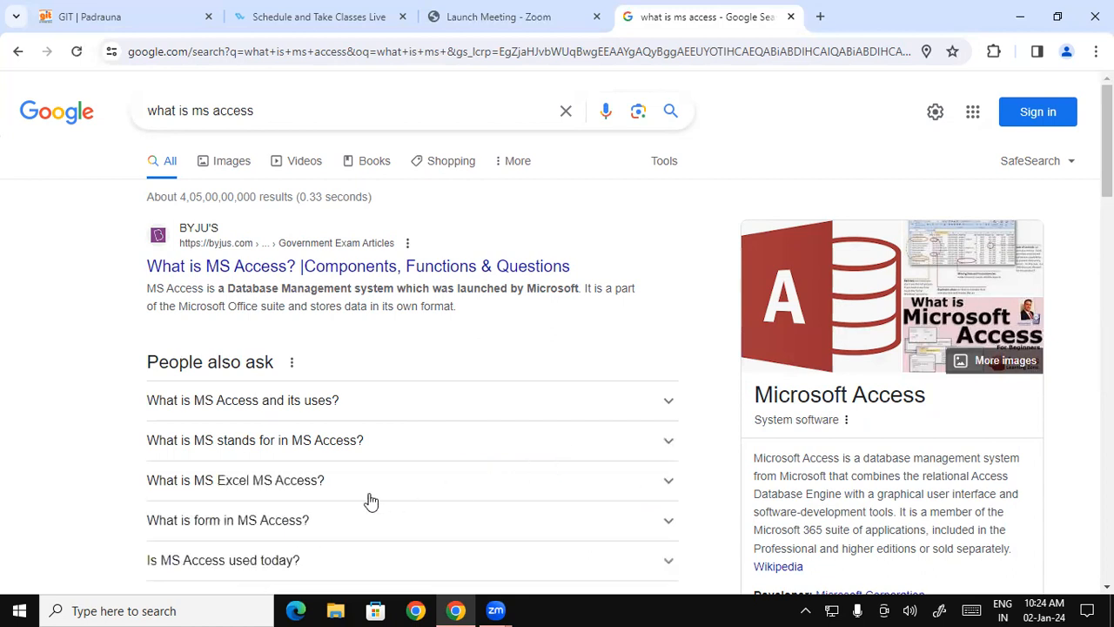
pyautogui.click(279, 495)
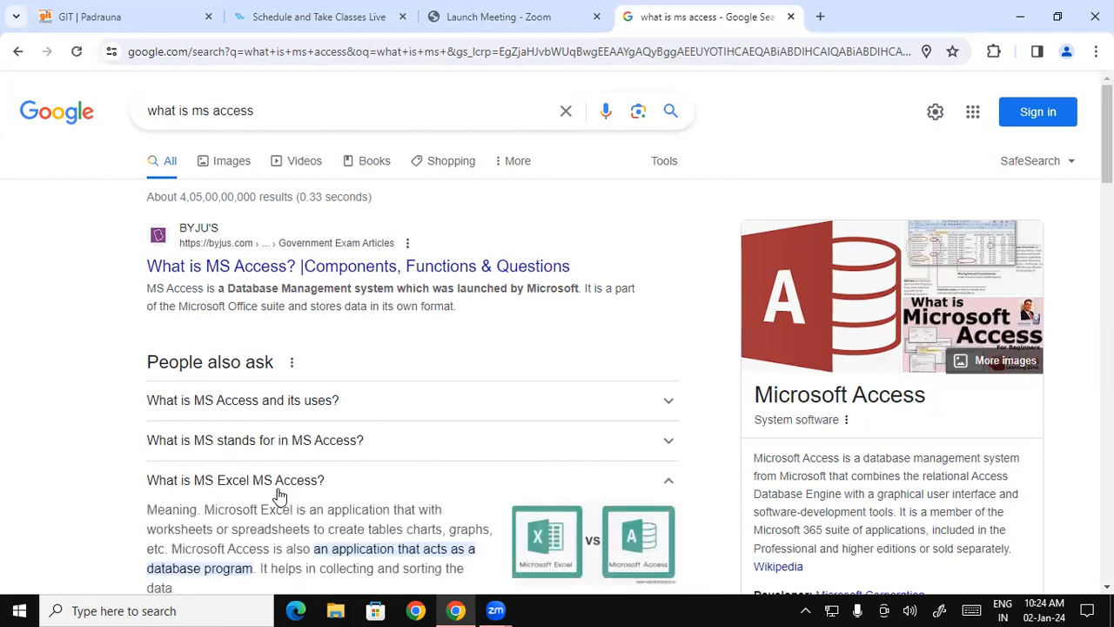
pyautogui.scroll(-1, 287, 484)
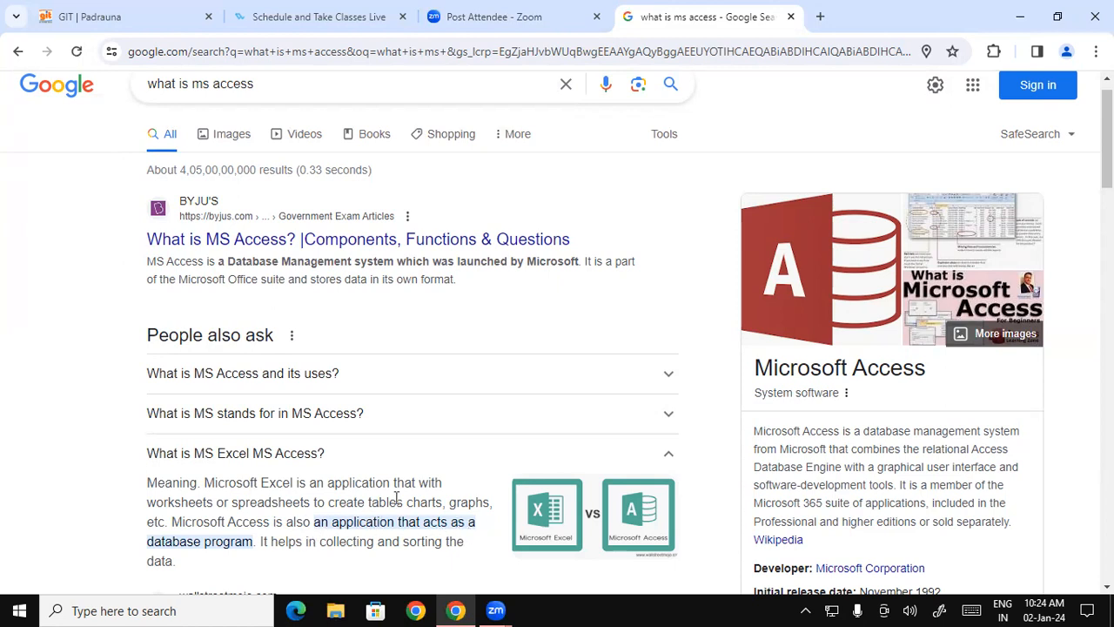
pyautogui.click(542, 454)
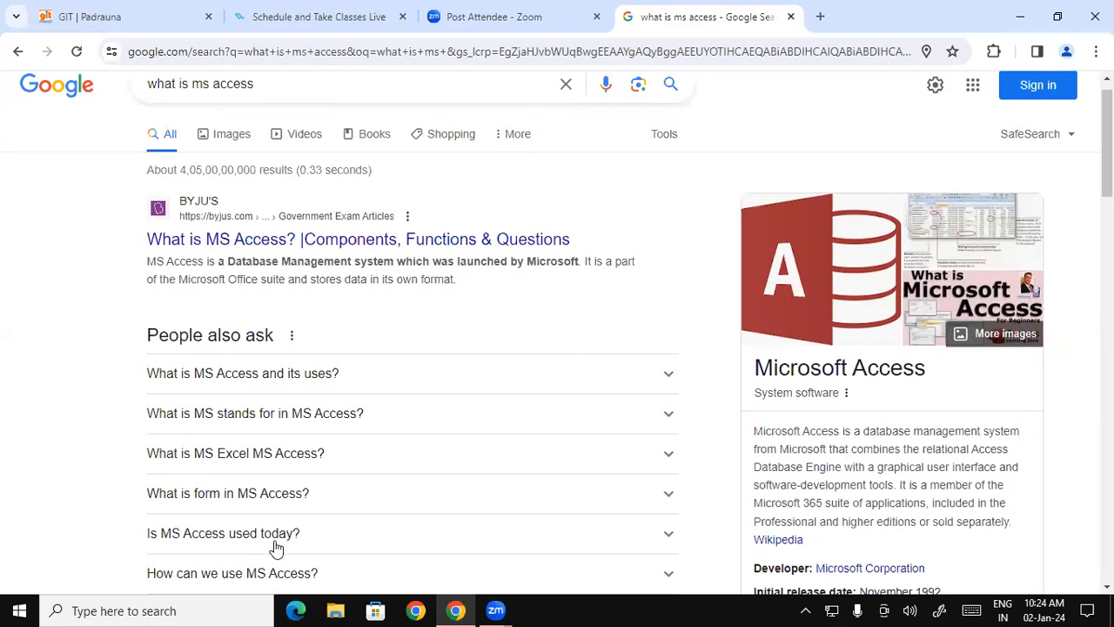
pyautogui.scroll(-1, 425, 497)
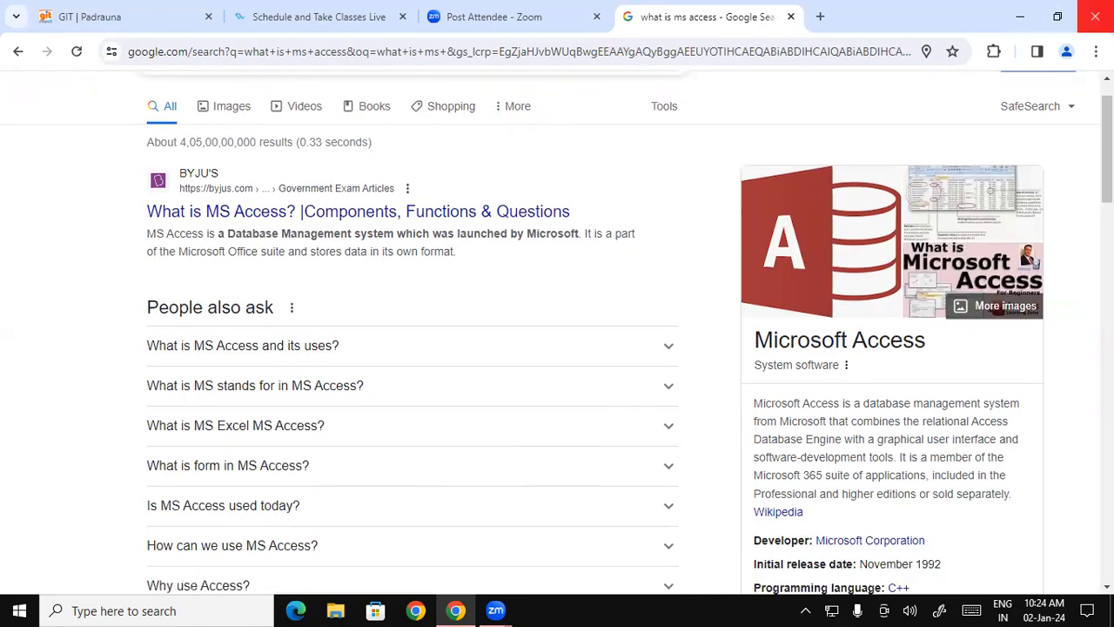
# - Minimize the browser and launch Microsoft Access with the msaccess run command
pyautogui.click(1020, 17)
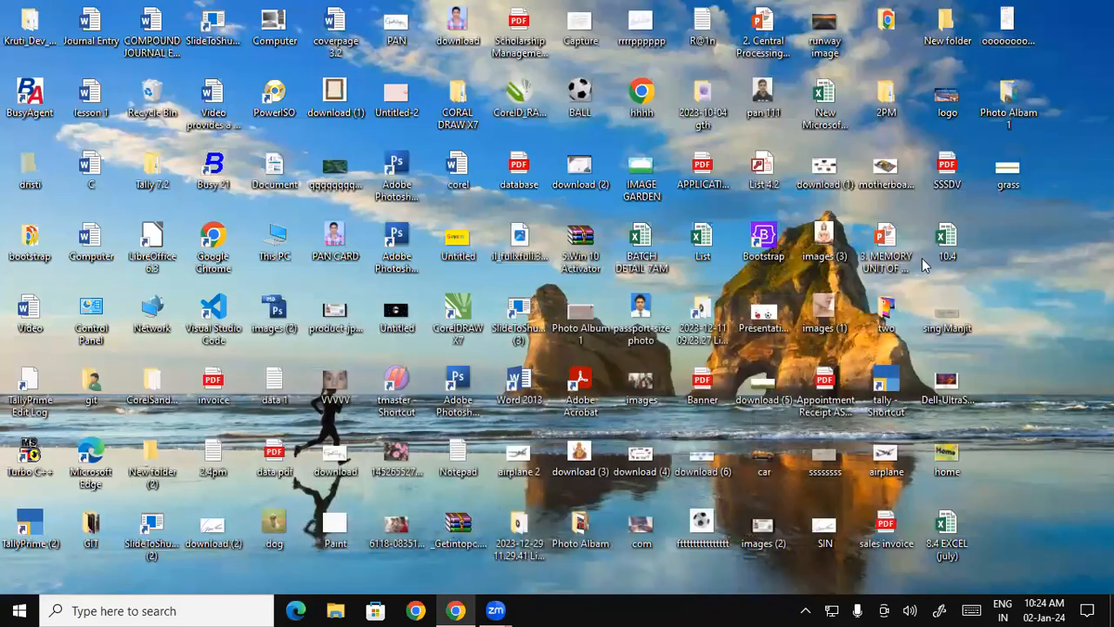
pyautogui.press('super+r')
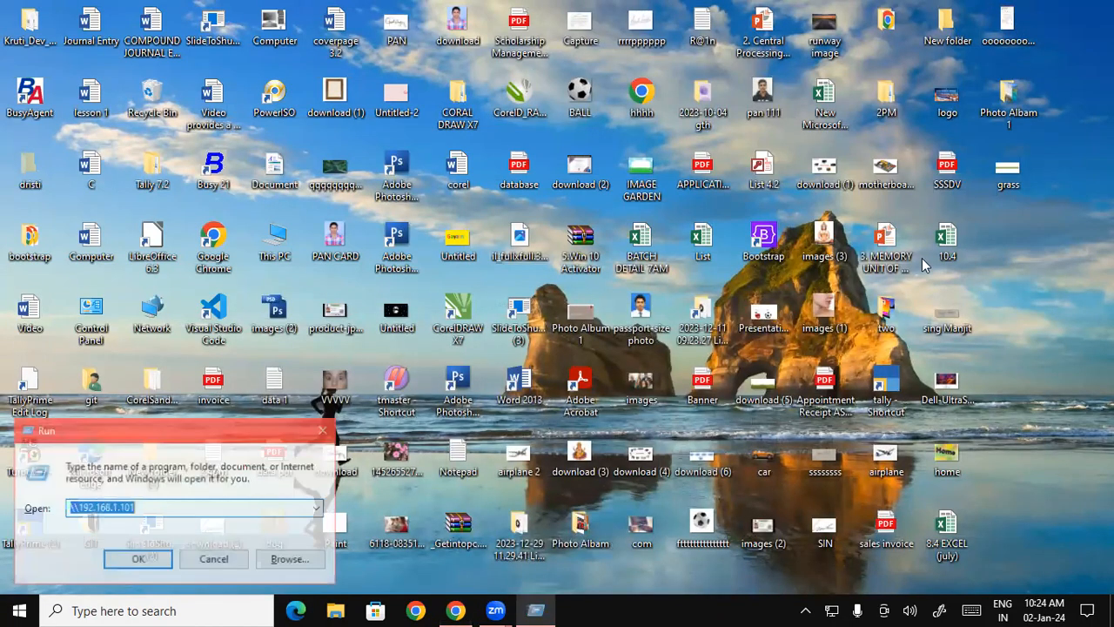
pyautogui.write('msa')
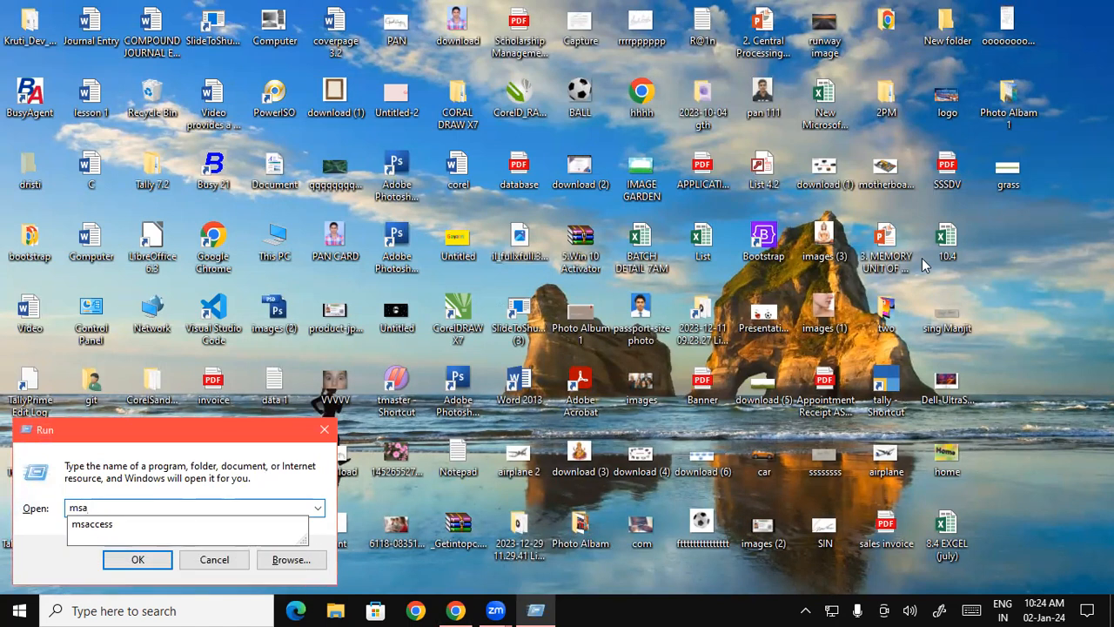
pyautogui.press('Down')
pyautogui.press('Return')
pyautogui.press('Return')
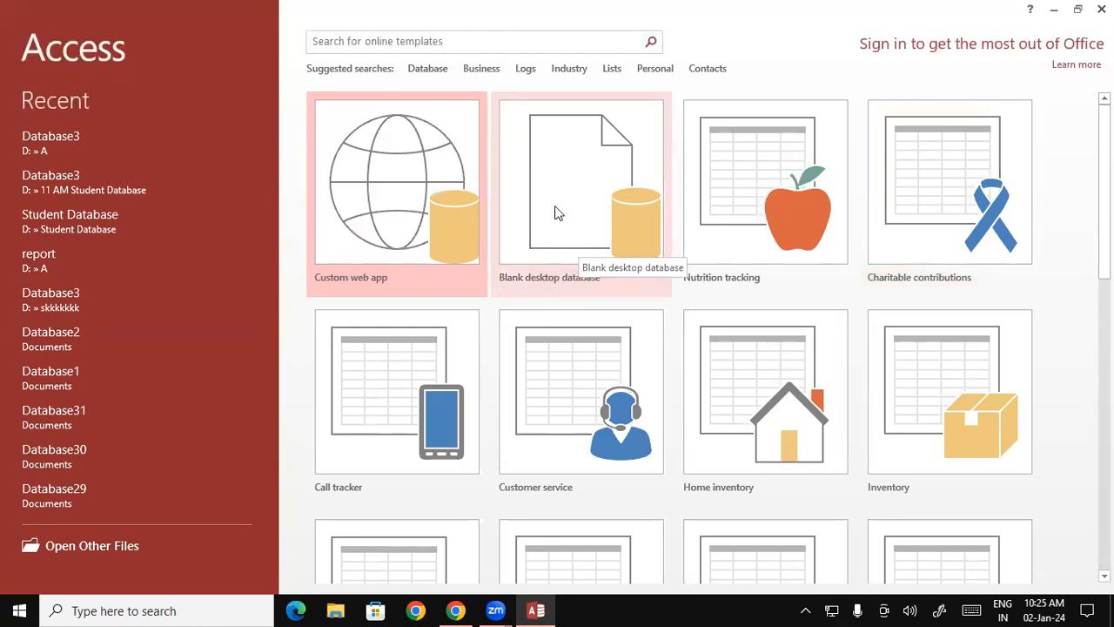
# - Create a blank desktop database named Database10.4 in the Music folder
pyautogui.click(589, 174)
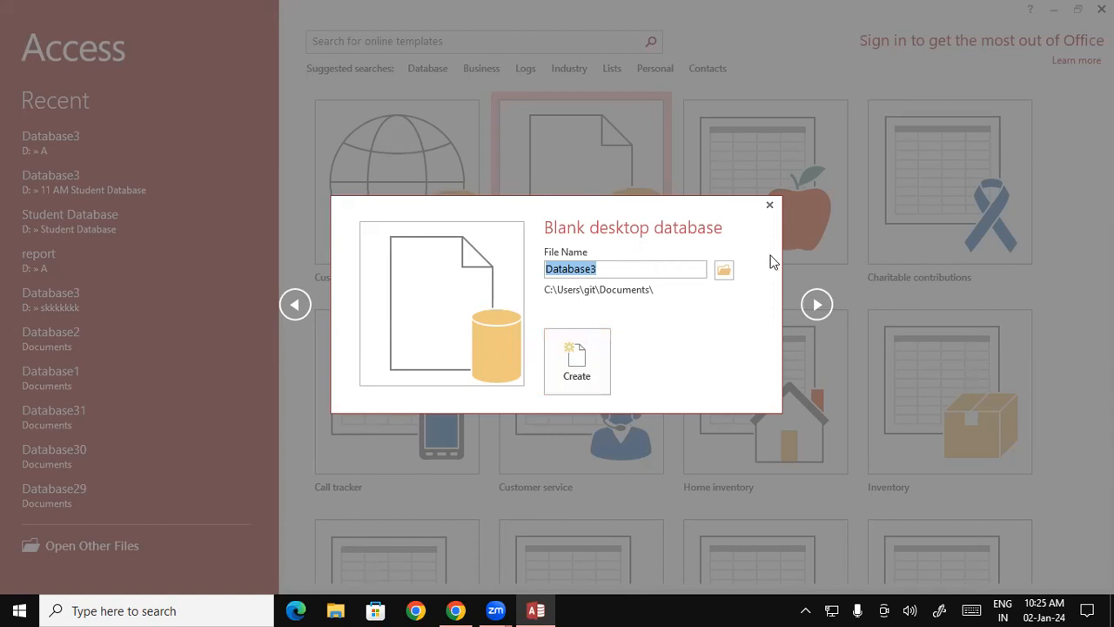
pyautogui.click(725, 272)
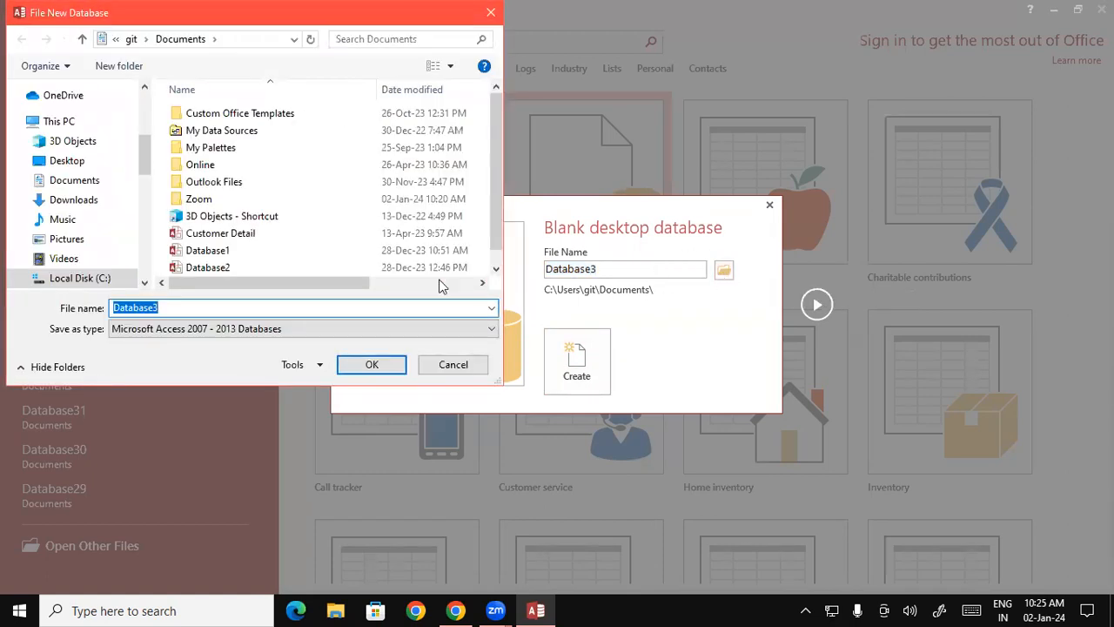
pyautogui.click(79, 223)
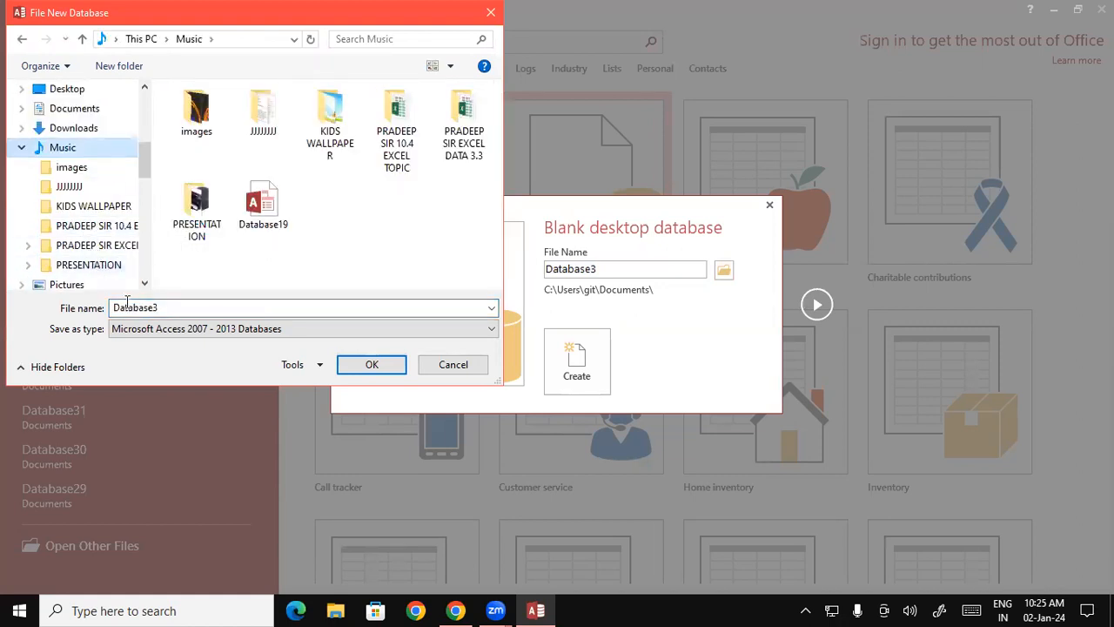
pyautogui.doubleClick(185, 305)
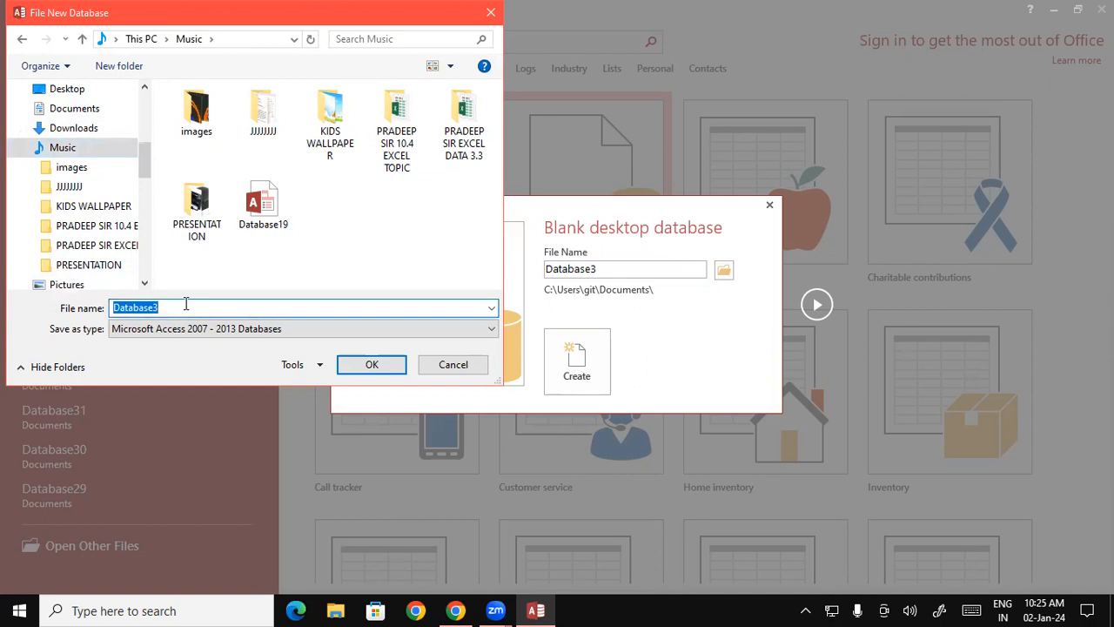
pyautogui.click(185, 305)
pyautogui.press('BackSpace')
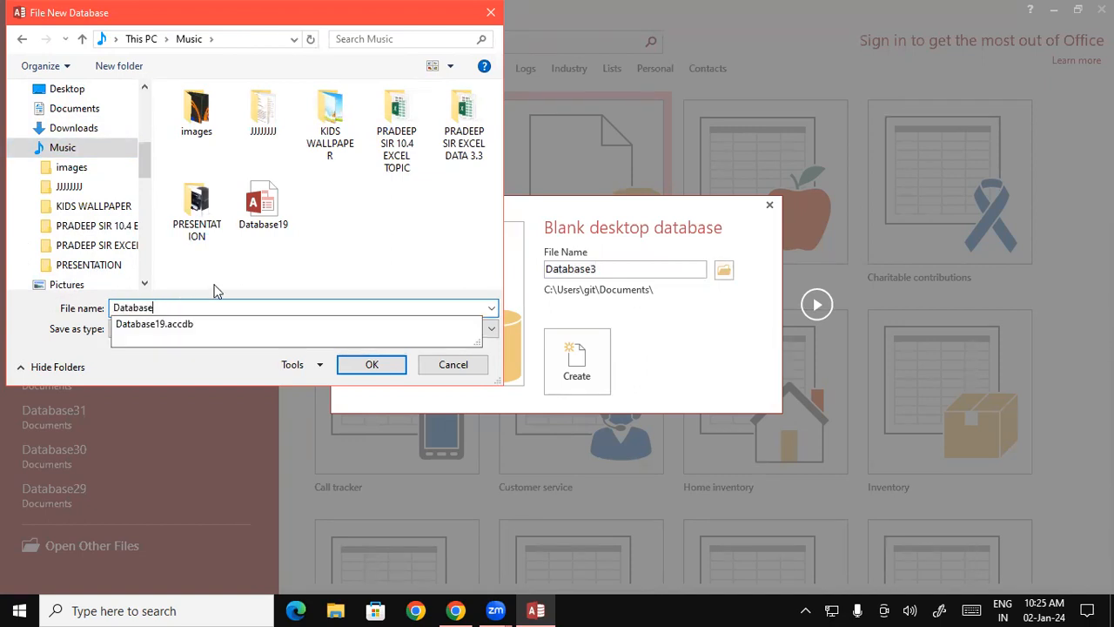
pyautogui.write('10.4')
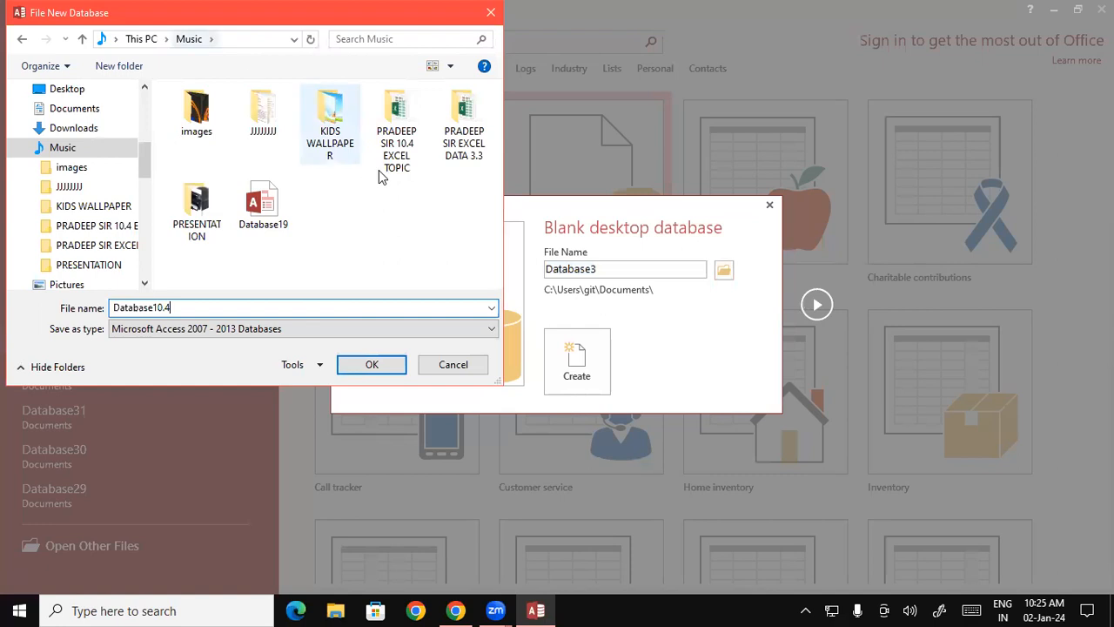
pyautogui.click(370, 364)
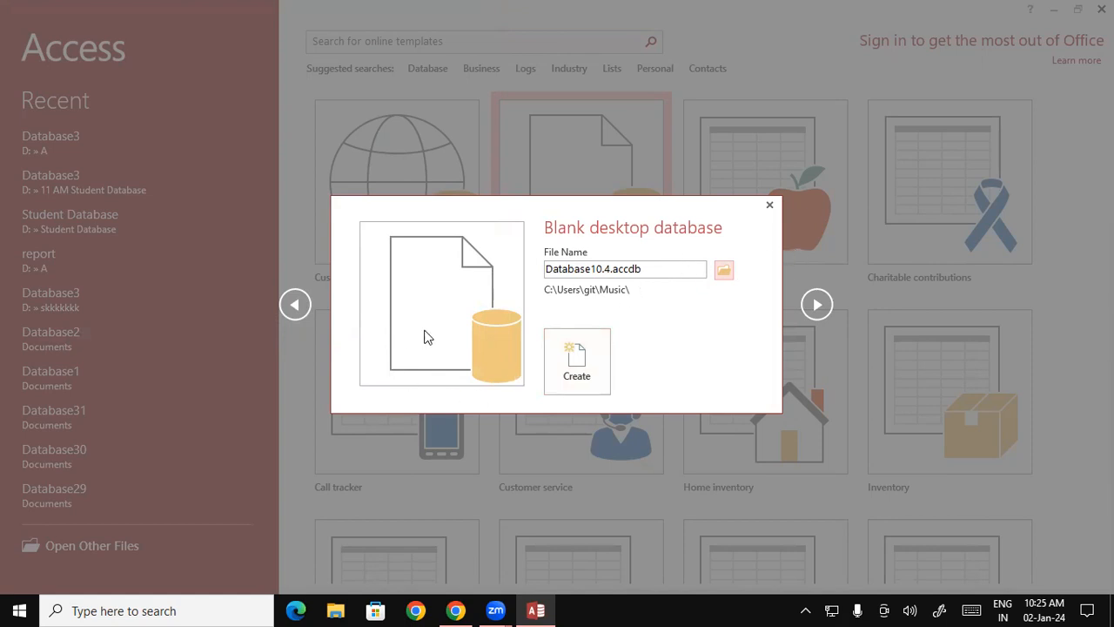
pyautogui.click(576, 373)
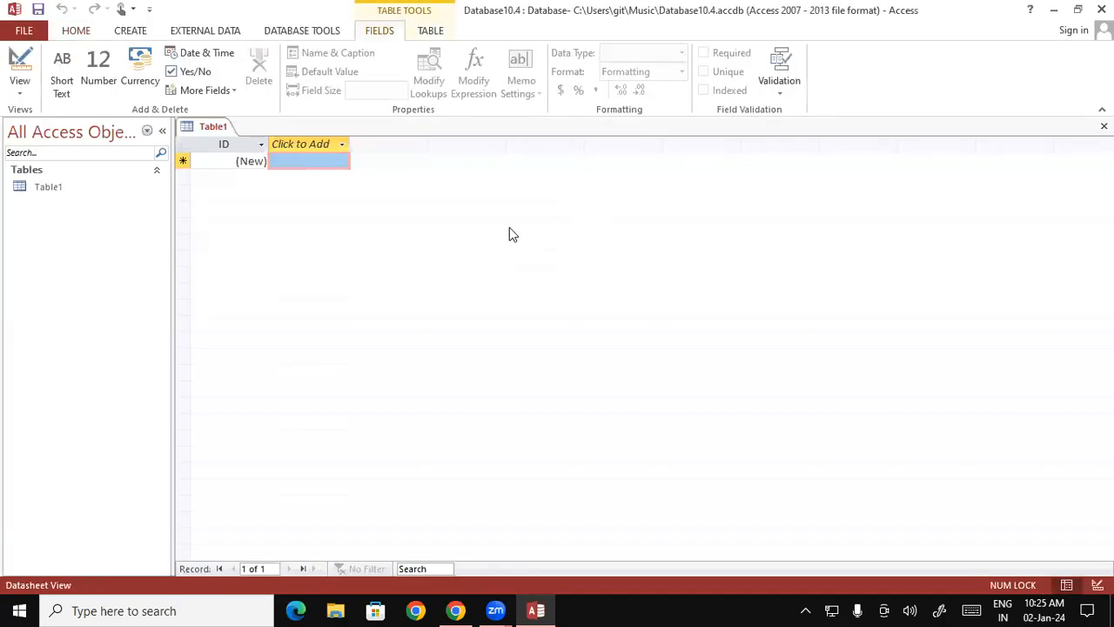
# - Switch the new table to Design View, saving it under the name STD LIST
pyautogui.click(20, 87)
pyautogui.click(61, 127)
pyautogui.click(20, 87)
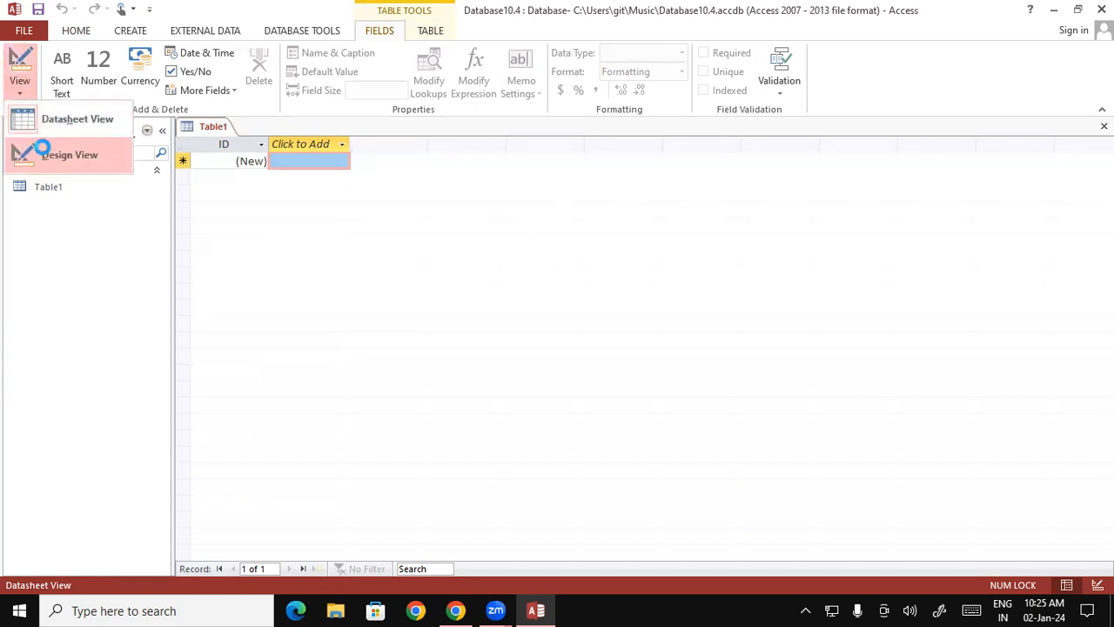
pyautogui.click(44, 151)
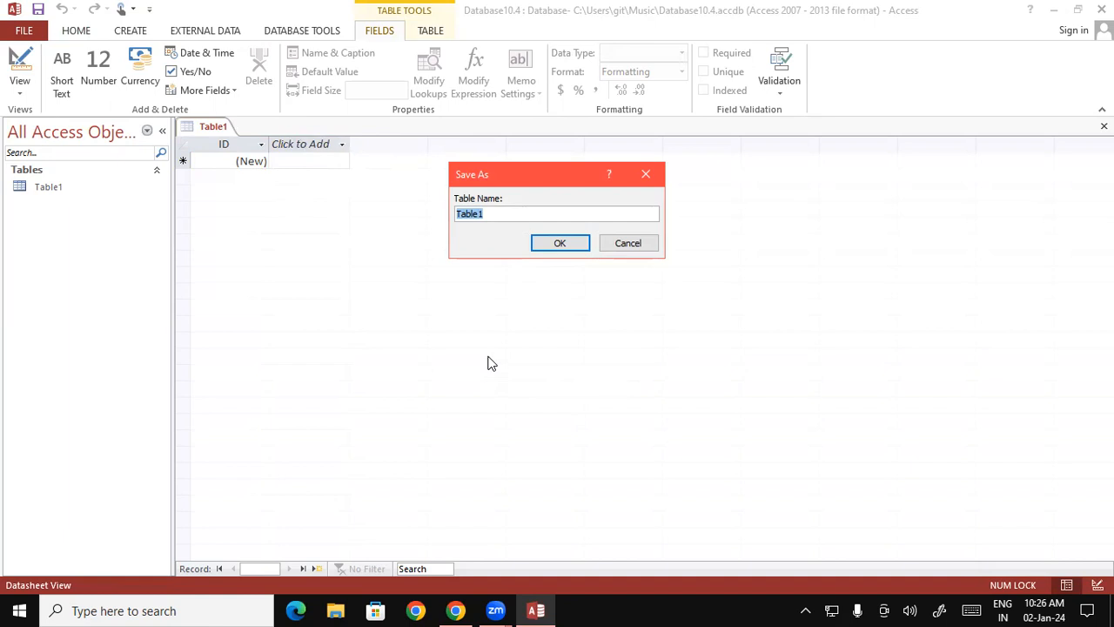
pyautogui.press('capslock')
pyautogui.write('STD LIST')
pyautogui.press('Return')
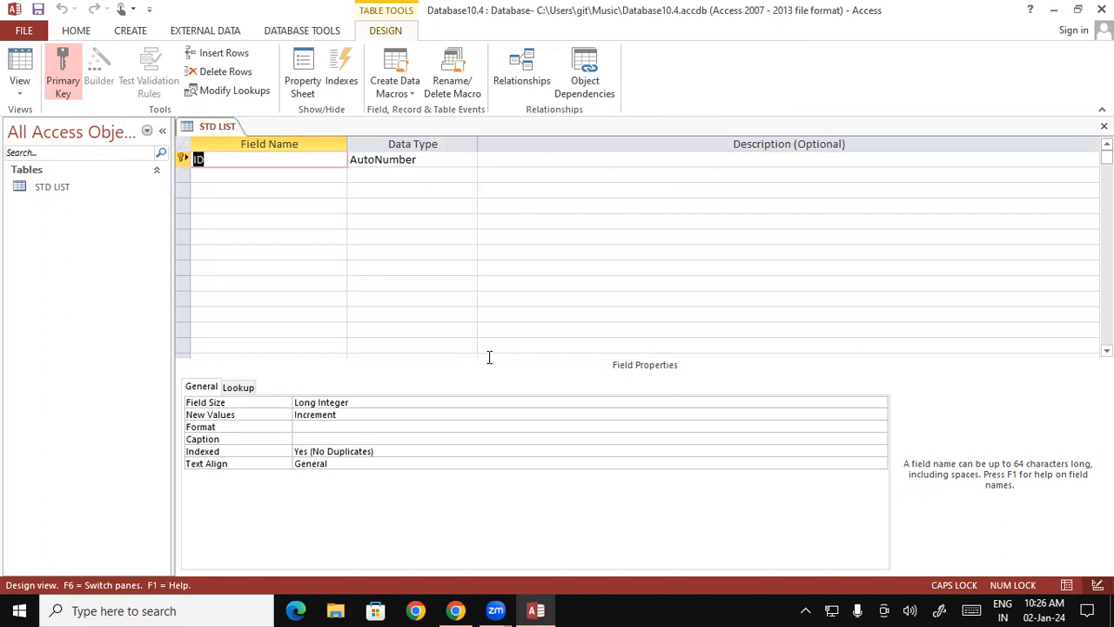
# - Rename the table's ID field to REG_NO
pyautogui.rightClick(179, 153)
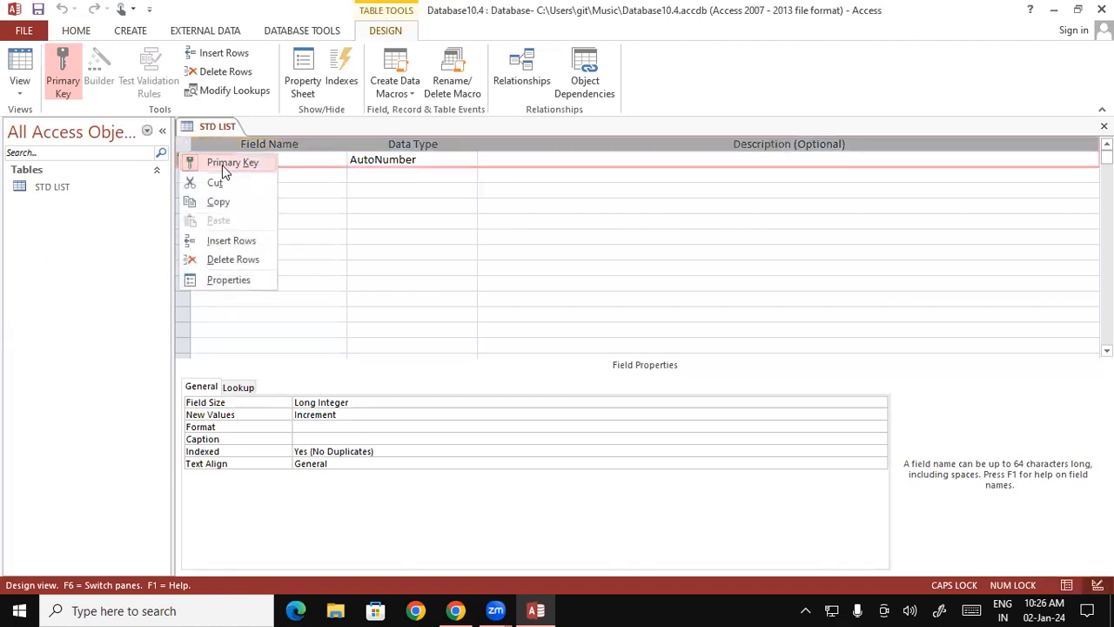
pyautogui.click(410, 228)
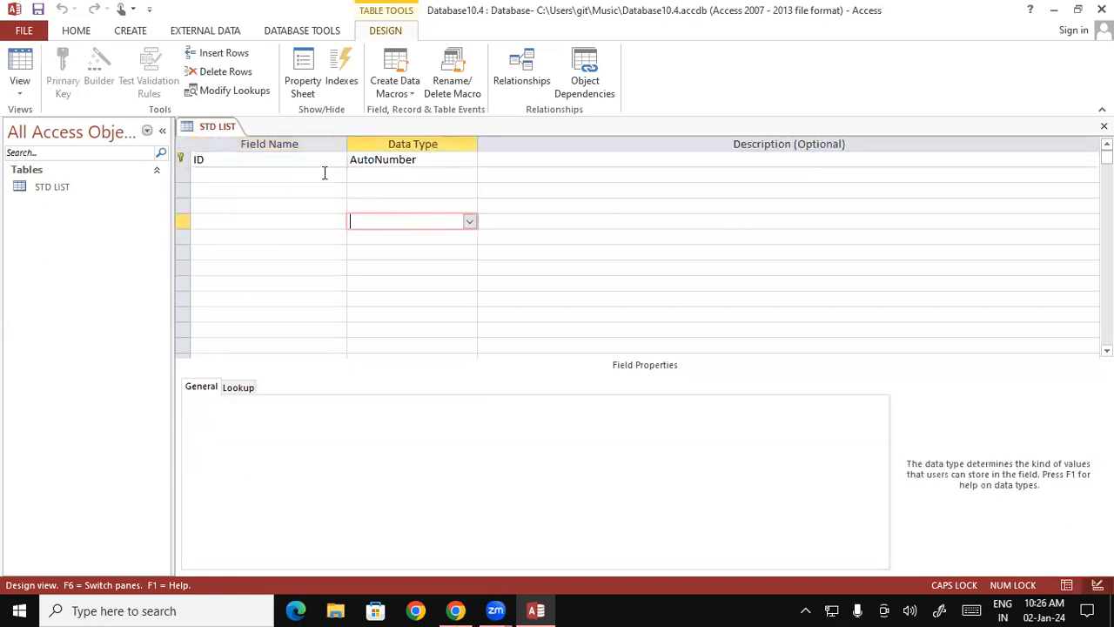
pyautogui.click(279, 158)
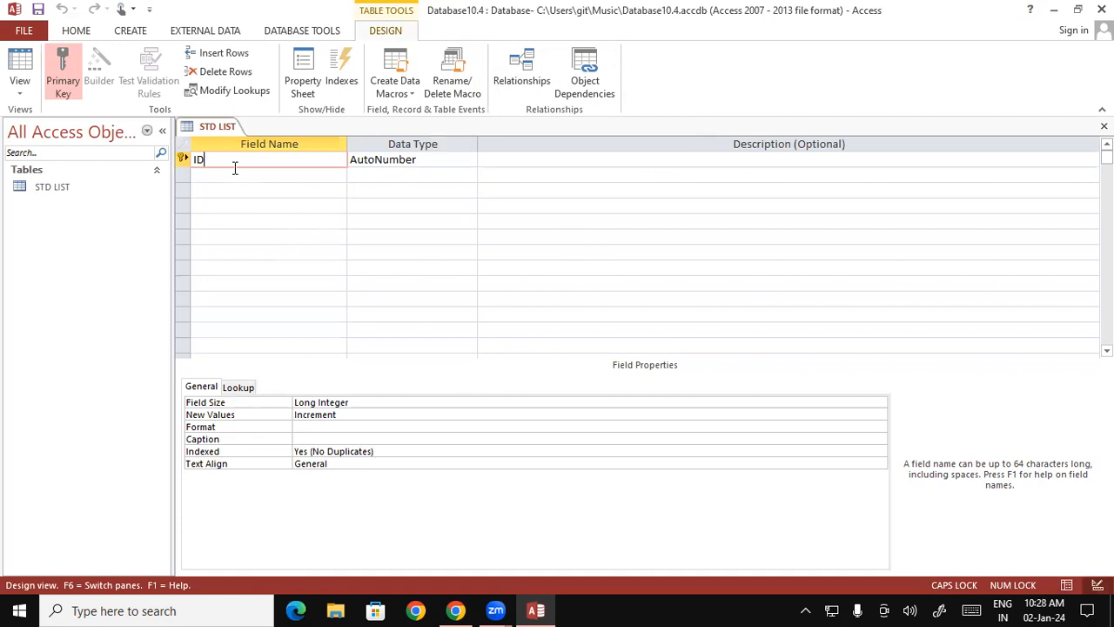
pyautogui.moveTo(233, 163); pyautogui.dragTo(186, 160)
pyautogui.write('REG')
pyautogui.write('_')
pyautogui.write('NO')
pyautogui.press('Tab')
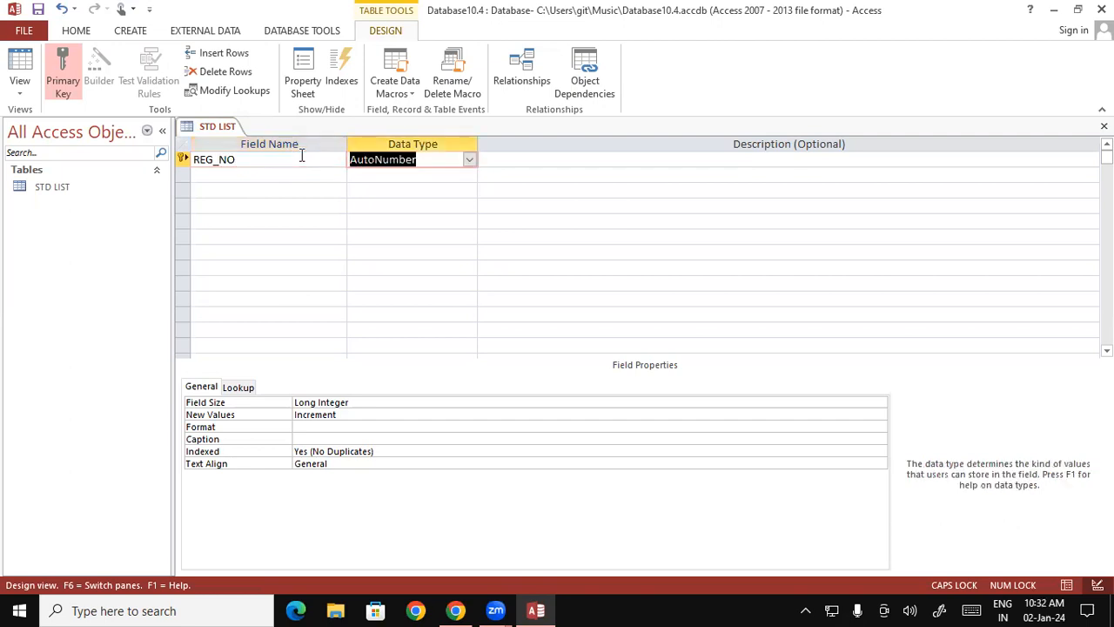
# - Set the REG_NO field's data type to Number and leave its description empty
pyautogui.click(470, 174)
pyautogui.click(465, 159)
pyautogui.click(466, 159)
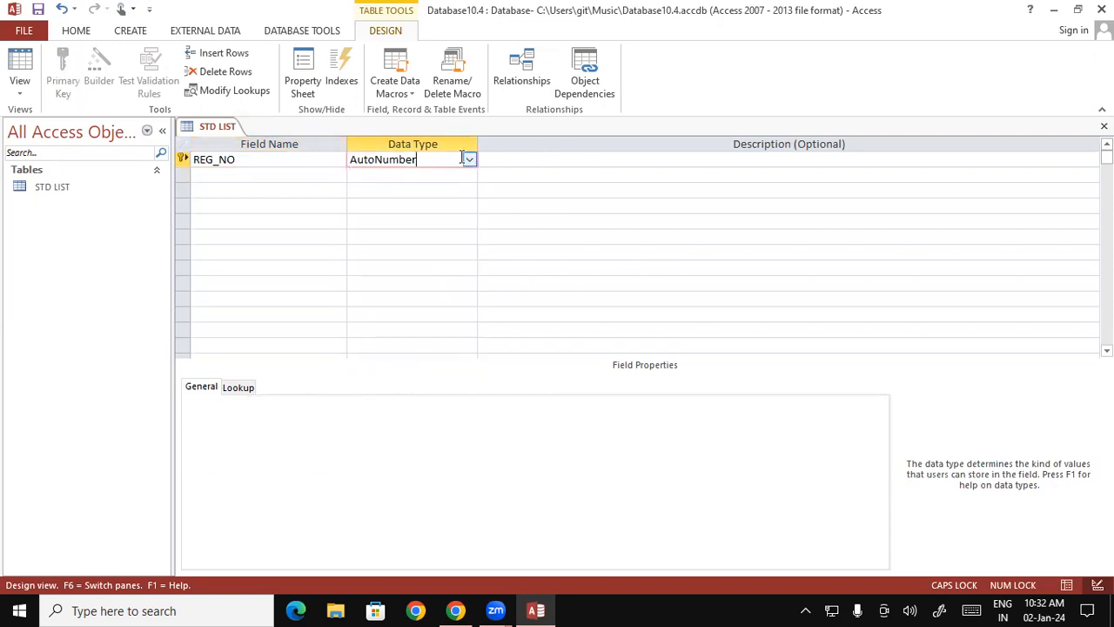
pyautogui.click(470, 160)
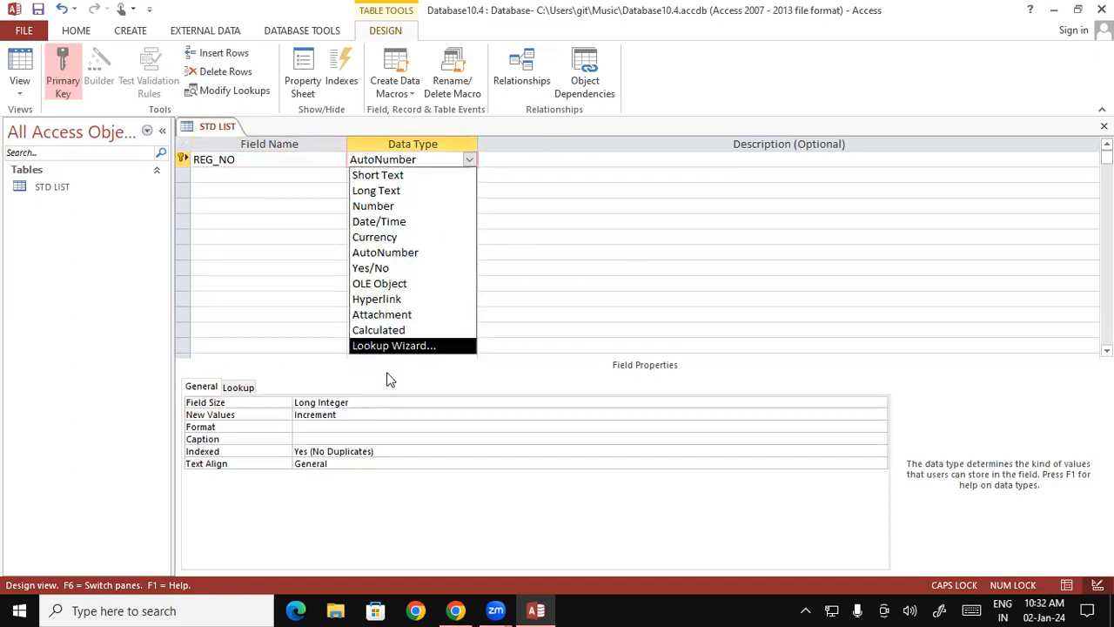
pyautogui.click(402, 207)
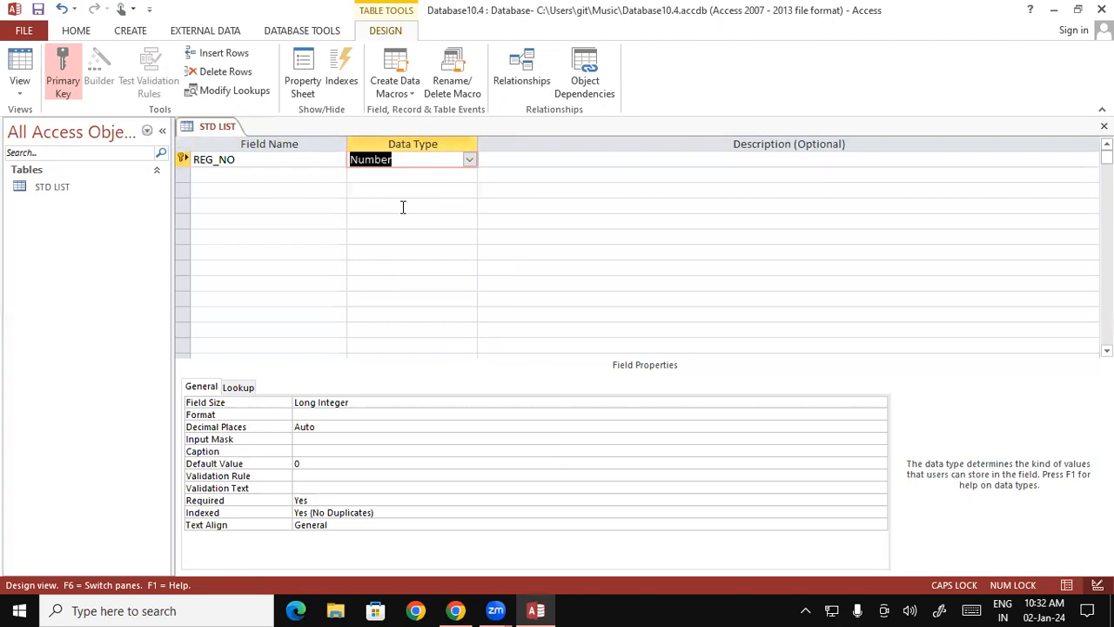
pyautogui.press('Tab')
pyautogui.press('Tab')
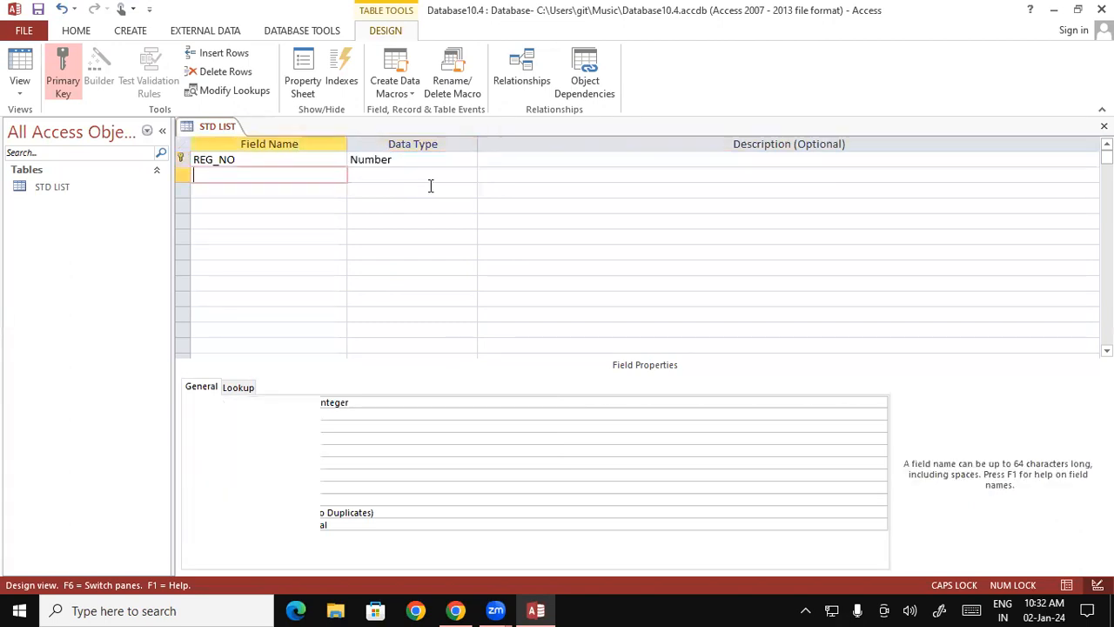
pyautogui.click(674, 156)
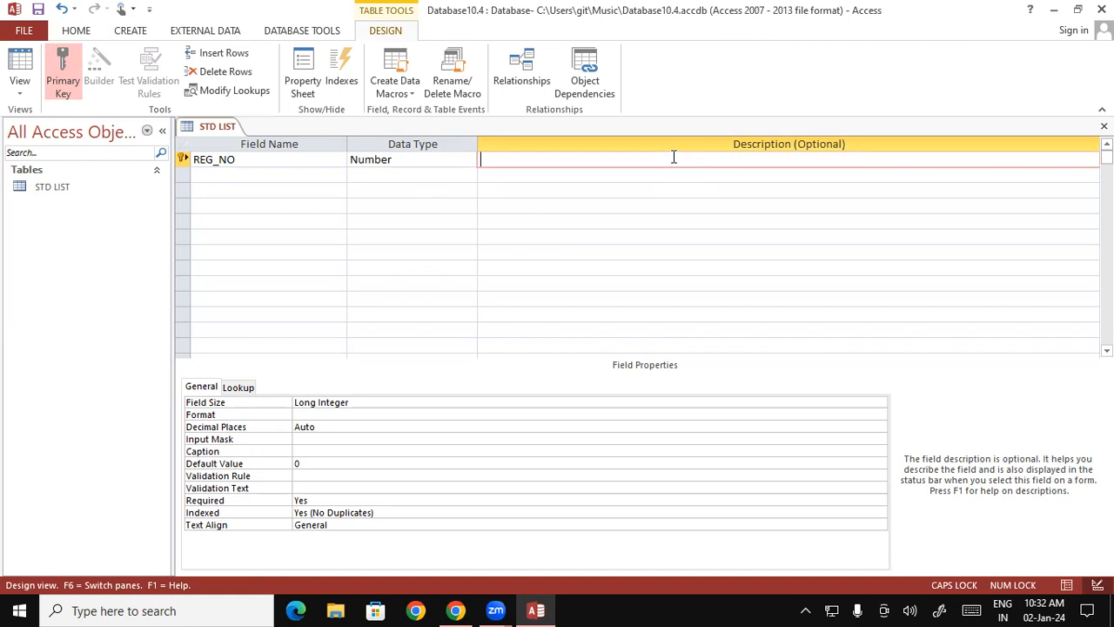
pyautogui.press('Return')
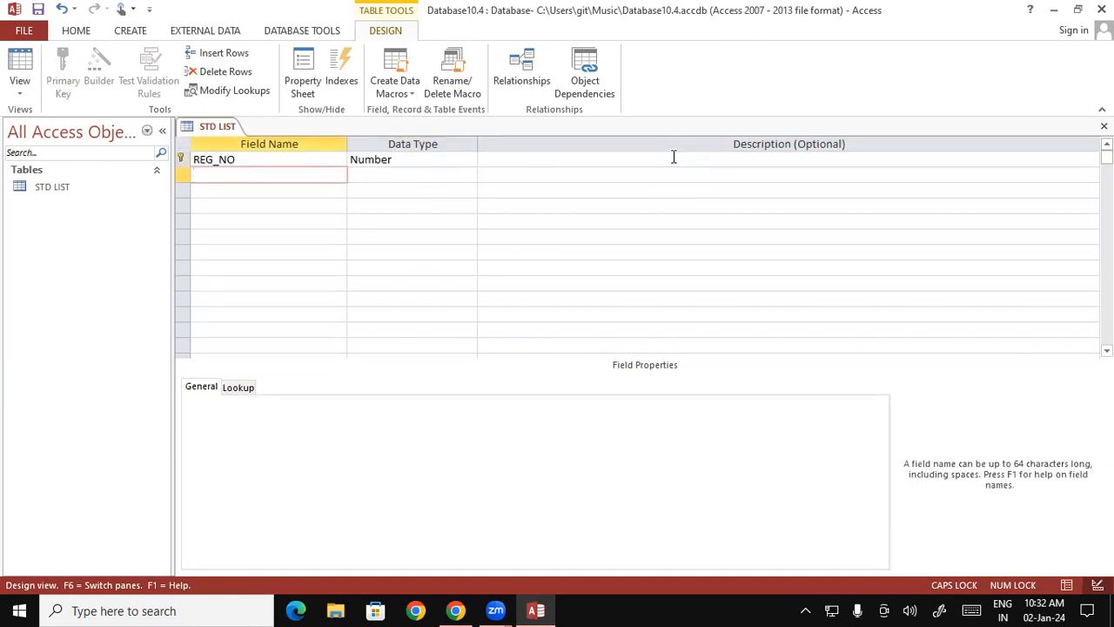
# - Add a second field named STD _NAME with the Short Text data type and no description
pyautogui.write('E')
pyautogui.press('BackSpace')
pyautogui.write('STD _NAME')
pyautogui.press('Tab')
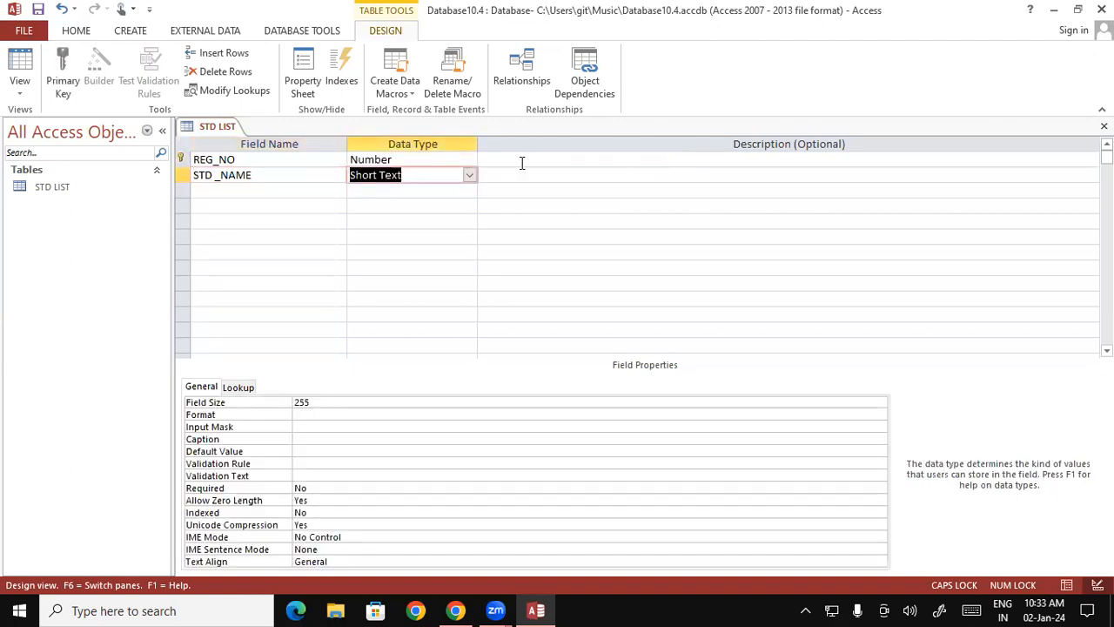
pyautogui.press('Tab')
pyautogui.press('Tab')
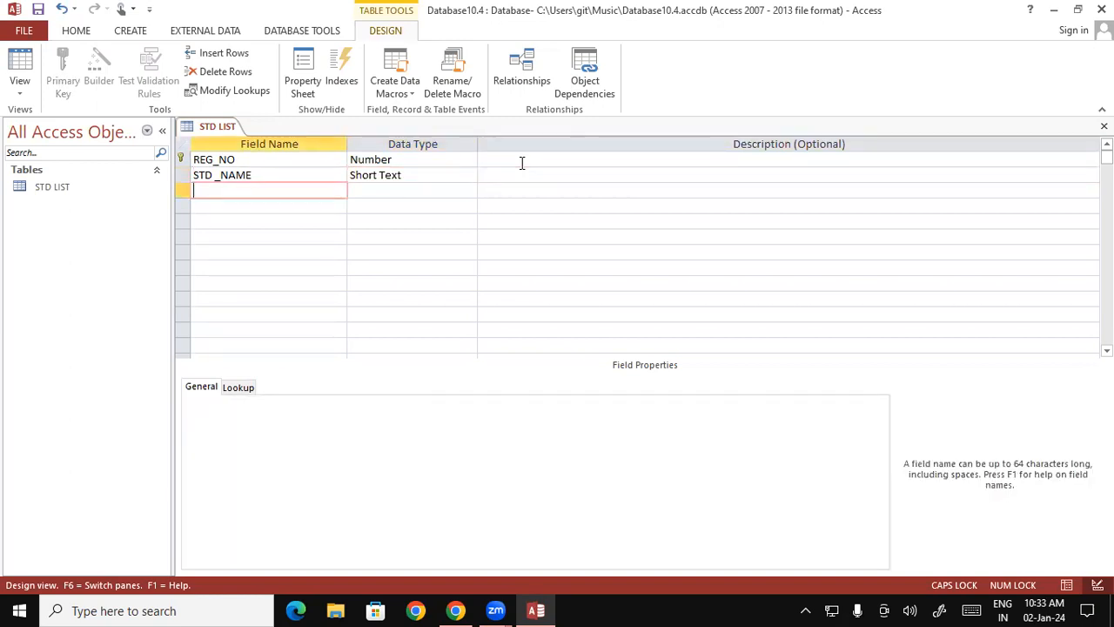
# - Add an ADDRESS field below STD _NAME with the Short Text data type
pyautogui.write('ADDRESS')
pyautogui.press('Tab')
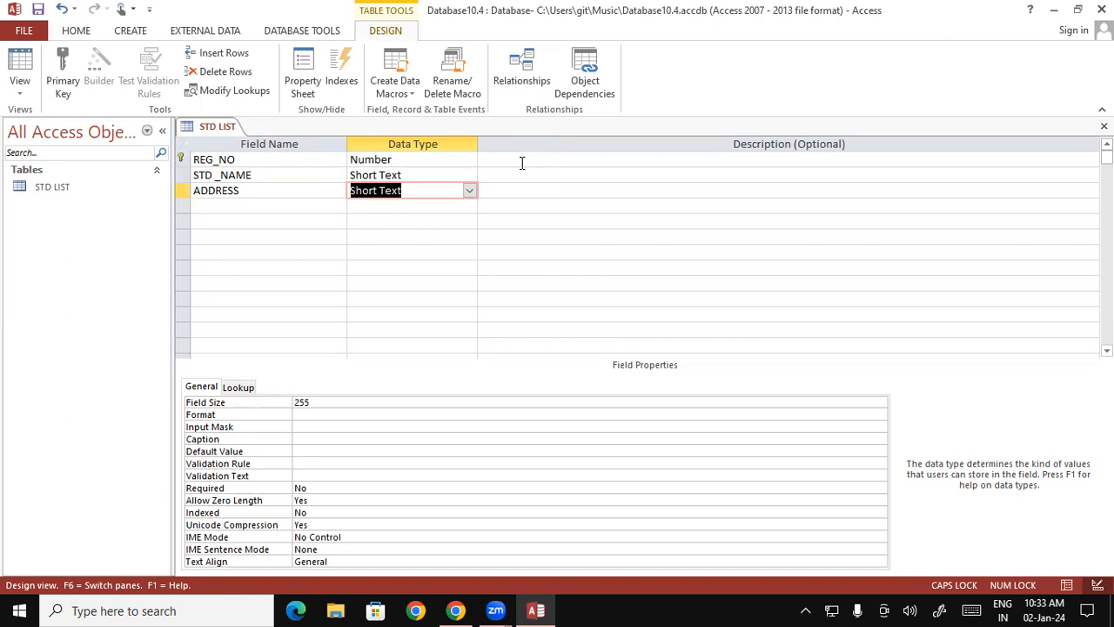
pyautogui.press('Tab')
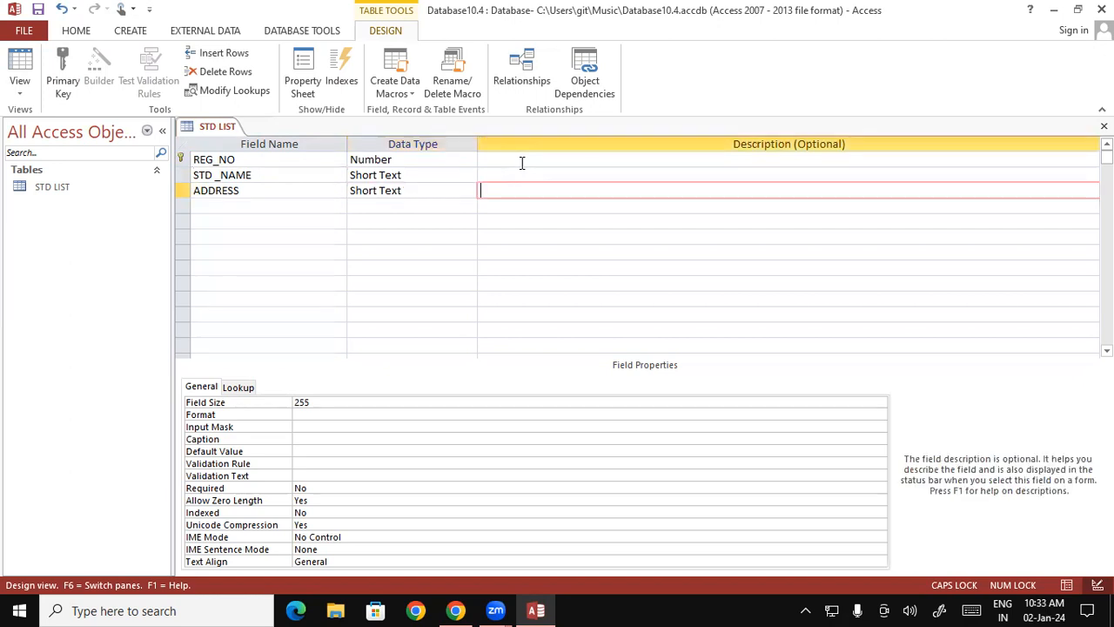
pyautogui.press('Tab')
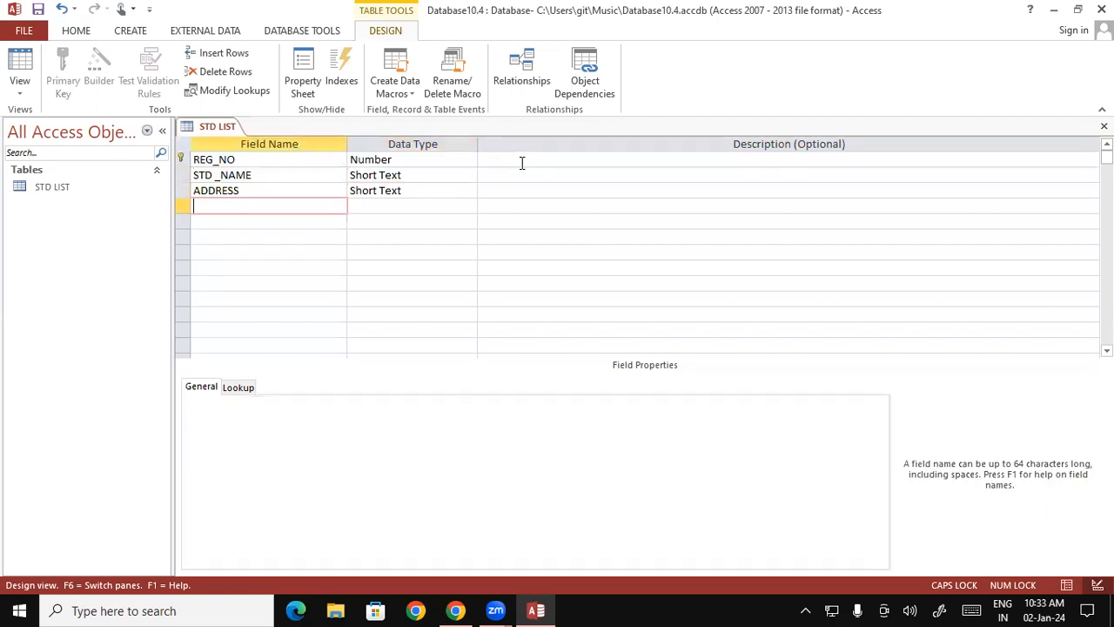
# - Add a COURSE field and start the Lookup Wizard for it, choosing to type in the values
pyautogui.write('COURSE')
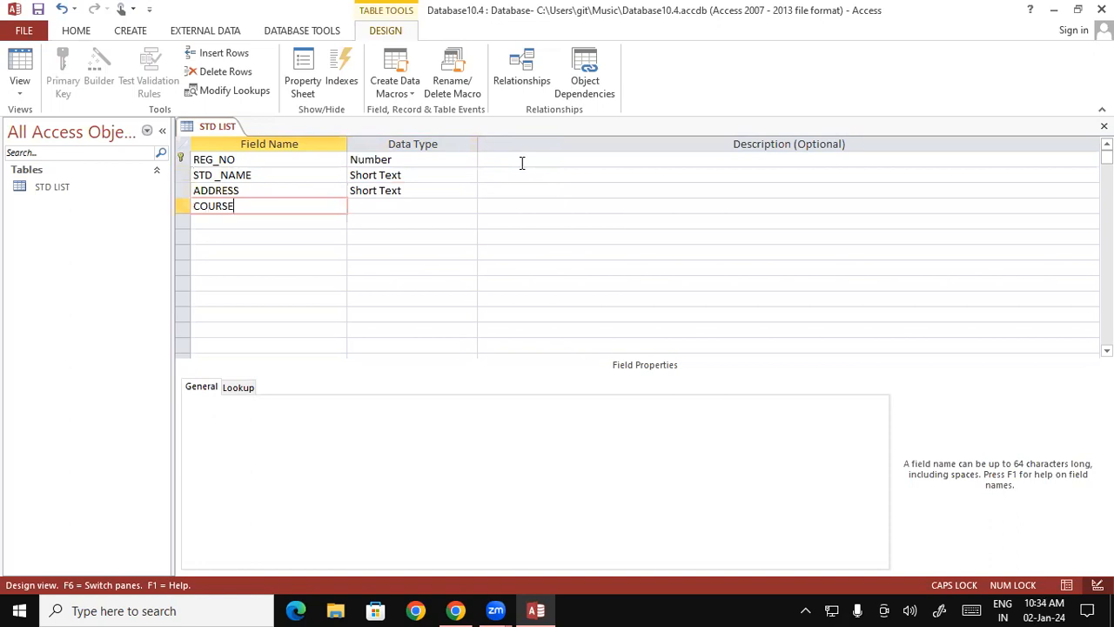
pyautogui.press('Tab')
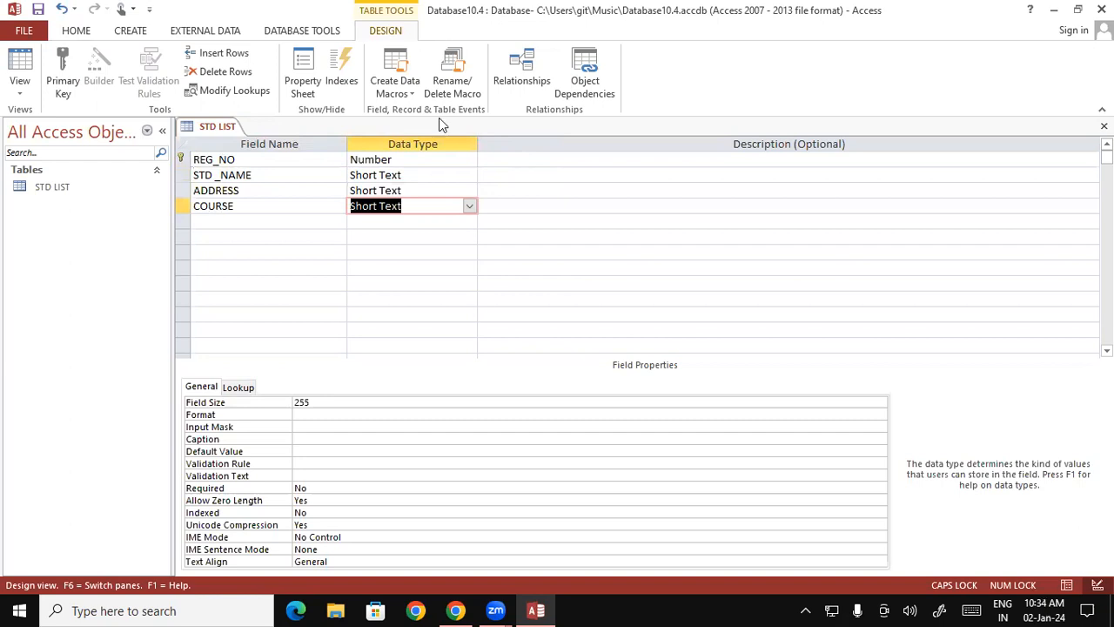
pyautogui.click(469, 207)
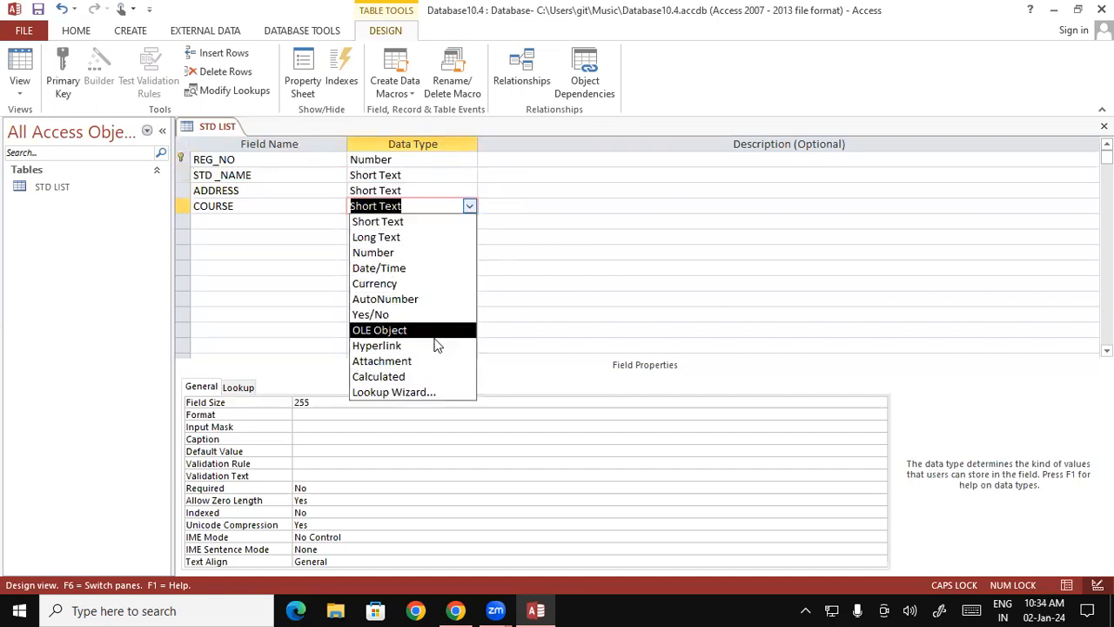
pyautogui.click(435, 396)
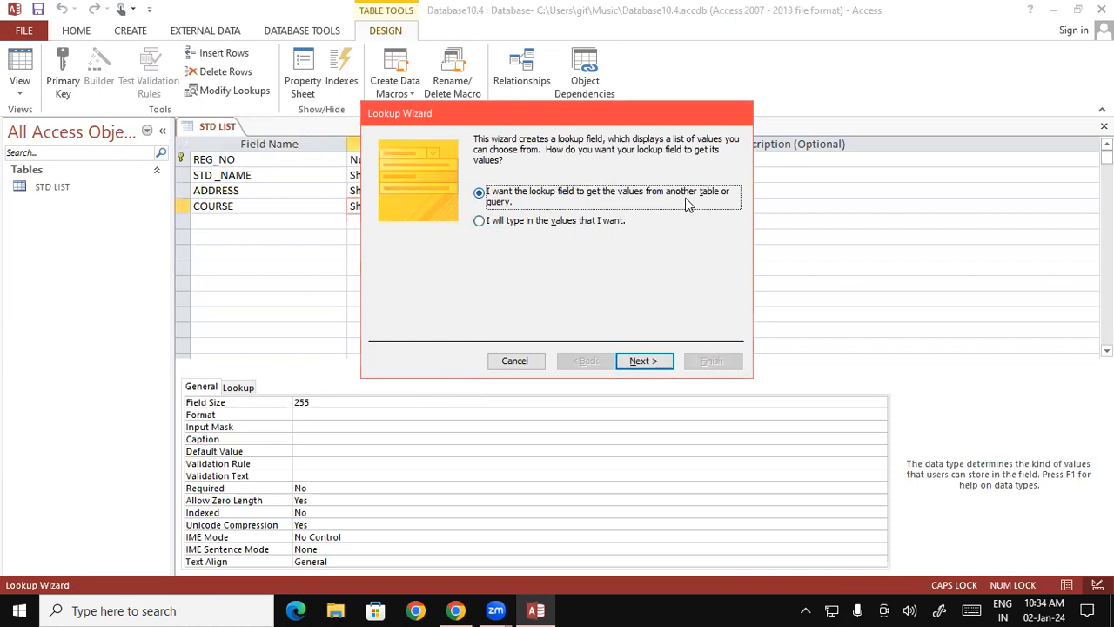
pyautogui.click(479, 219)
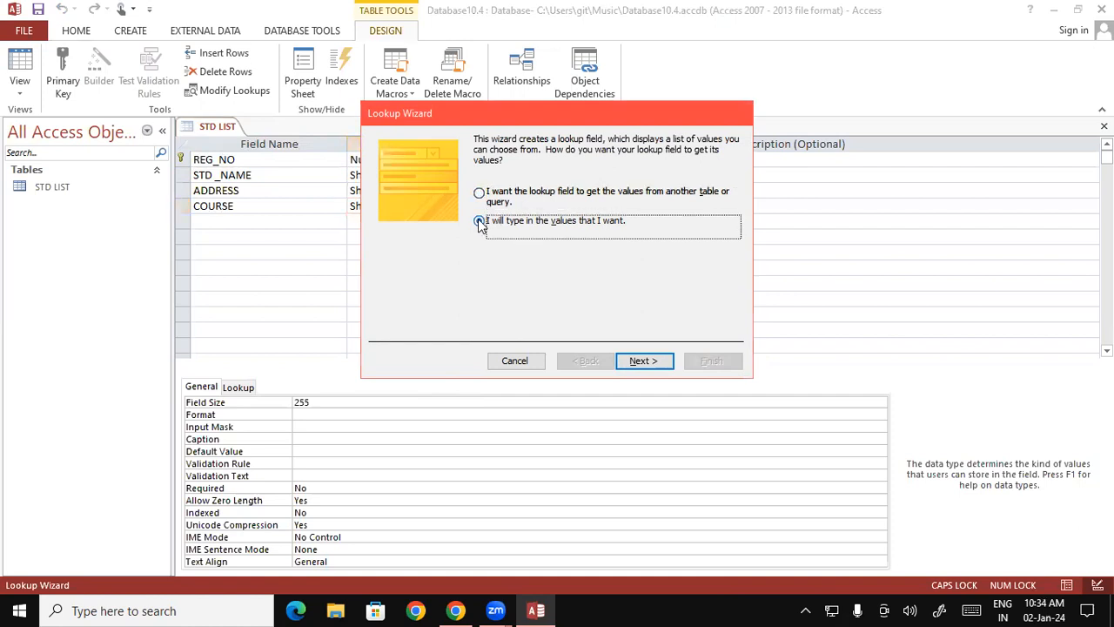
pyautogui.click(641, 362)
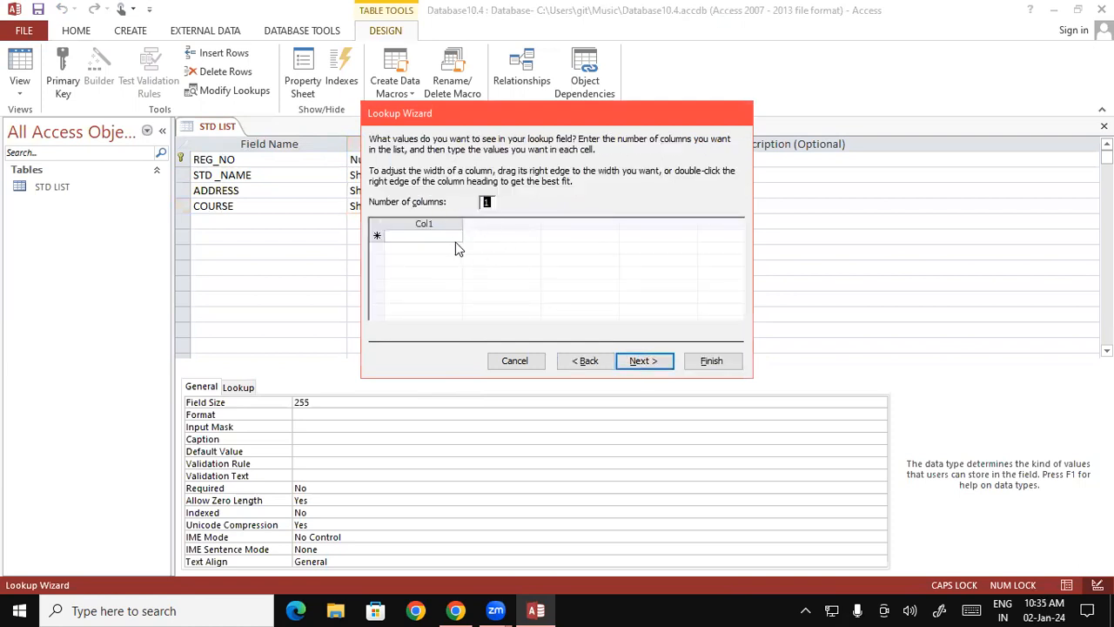
# - Enter the COURSE lookup values OM, CCC, DFA, DCA, ADCA, ADFA, BUSY and TALLY in one column
pyautogui.click(434, 236)
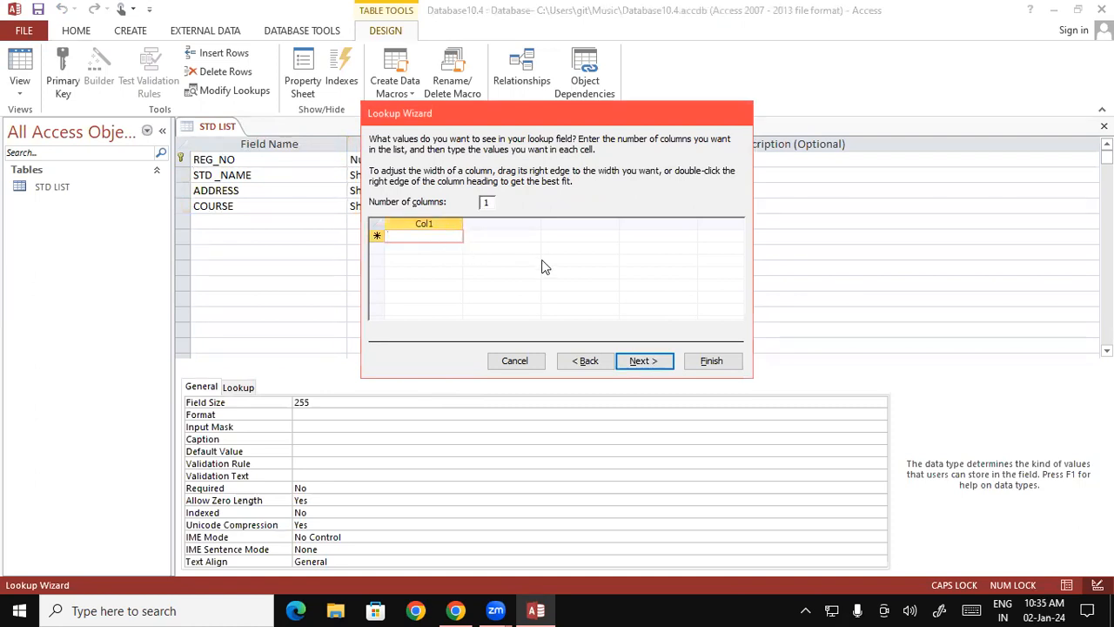
pyautogui.write('OM')
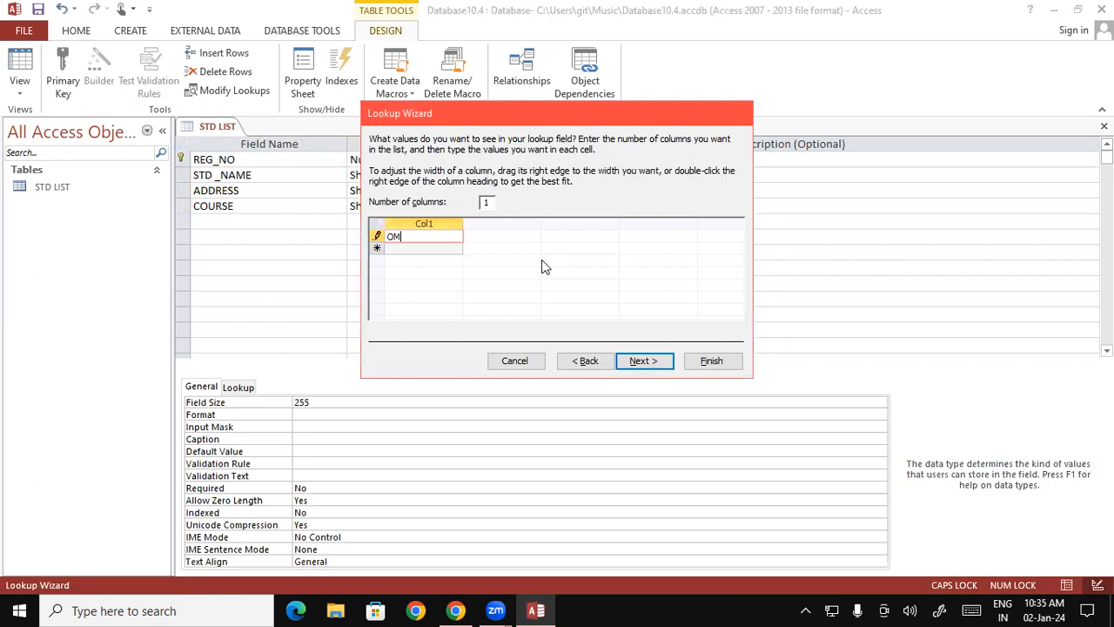
pyautogui.press('Down')
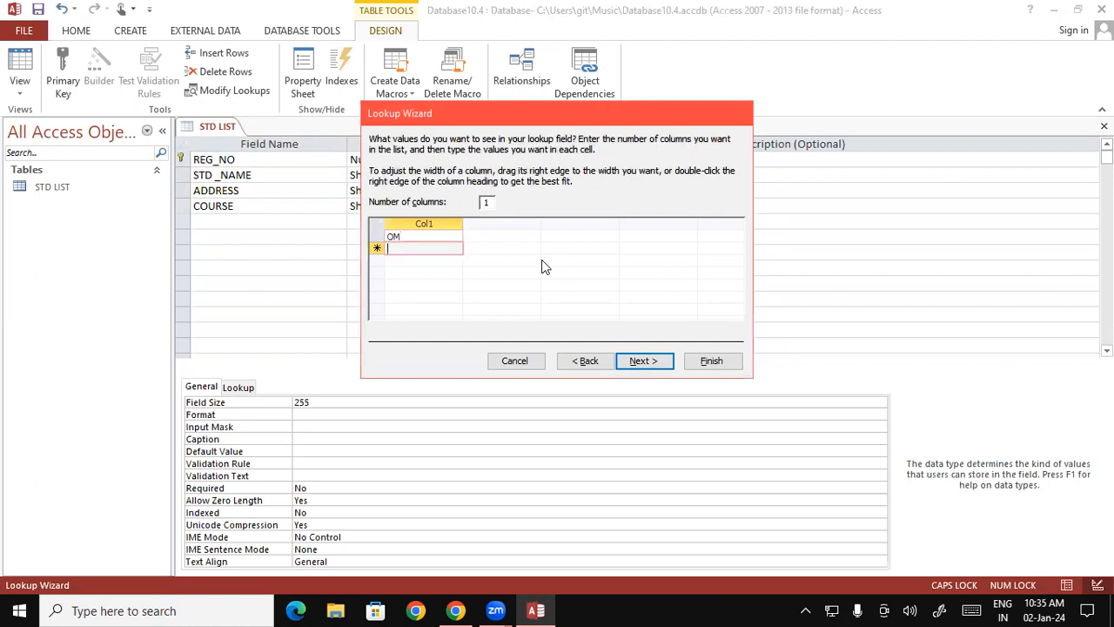
pyautogui.write('CCC')
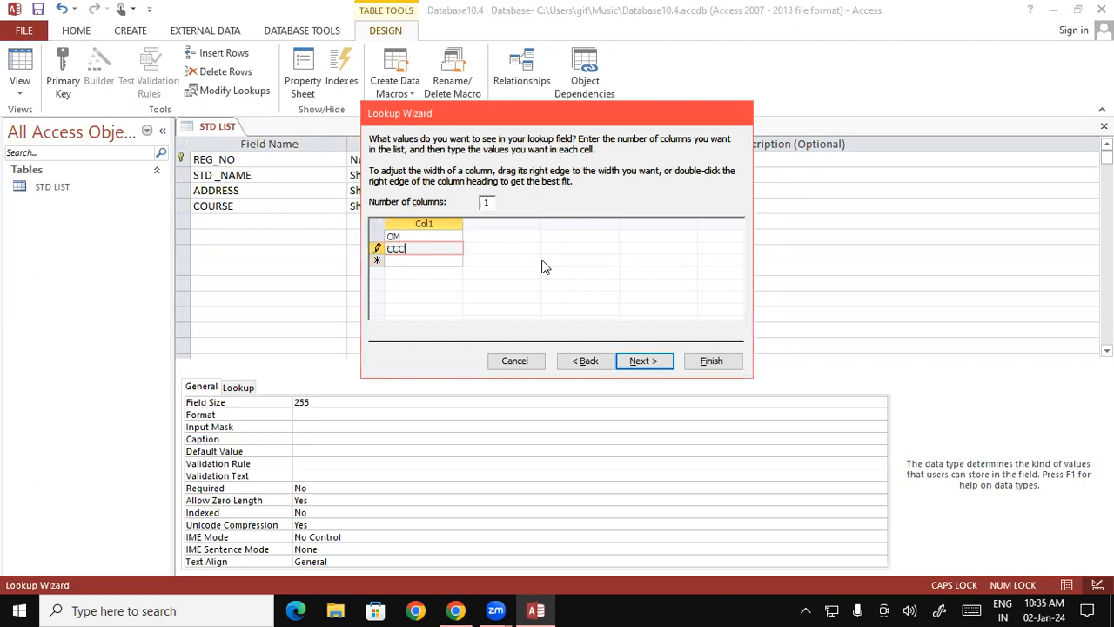
pyautogui.press('Down')
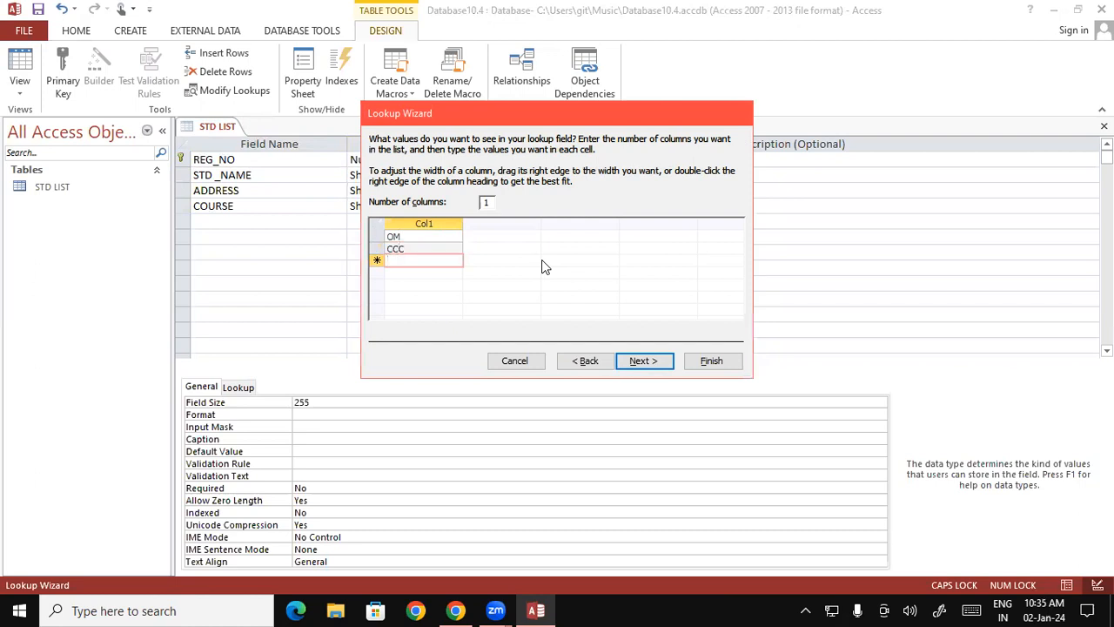
pyautogui.write('DFA')
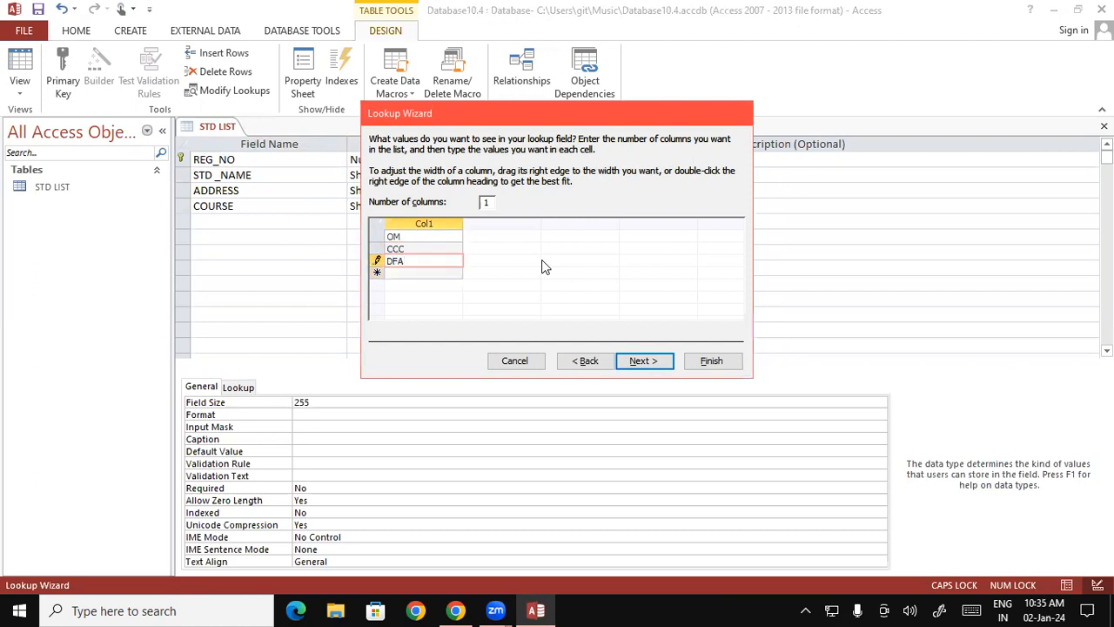
pyautogui.press('Down')
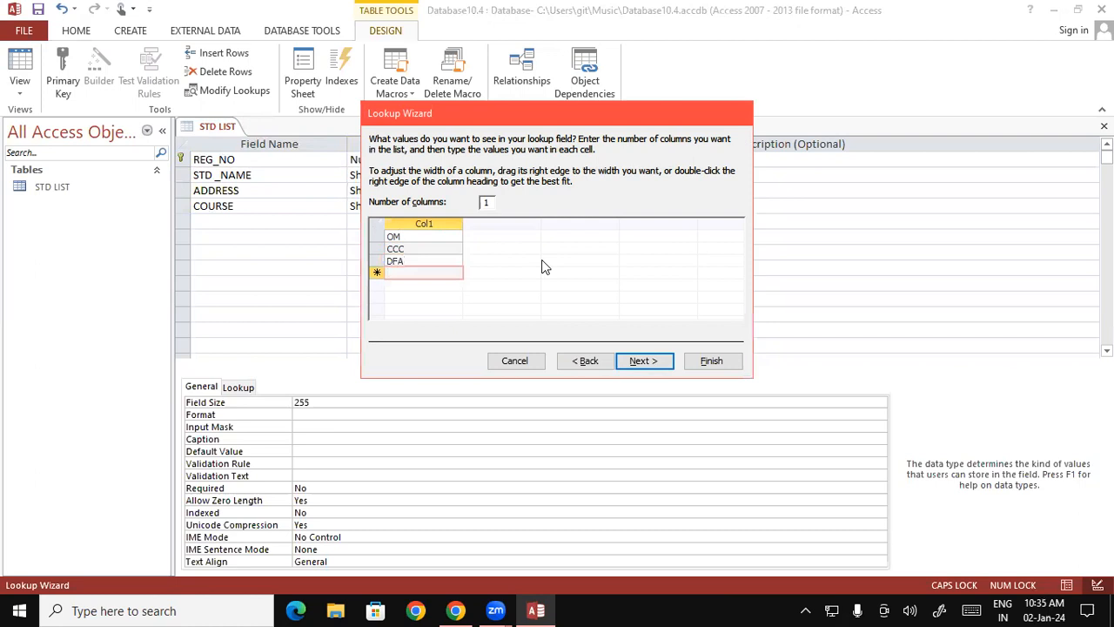
pyautogui.write('DCA')
pyautogui.press('Down')
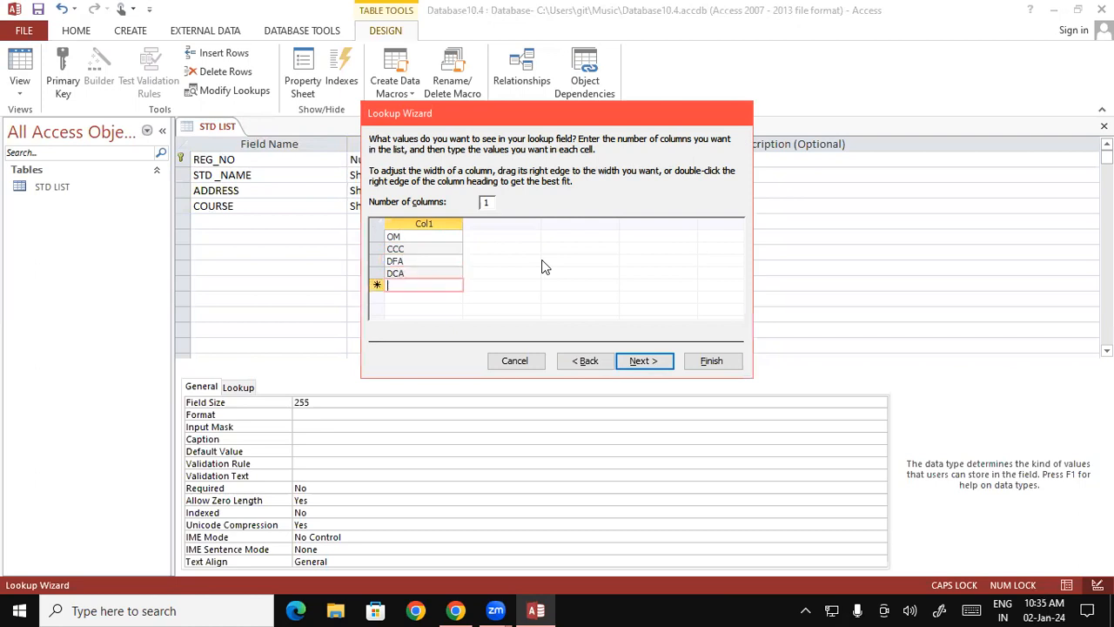
pyautogui.write('ADCA')
pyautogui.press('Down')
pyautogui.write('ADFA')
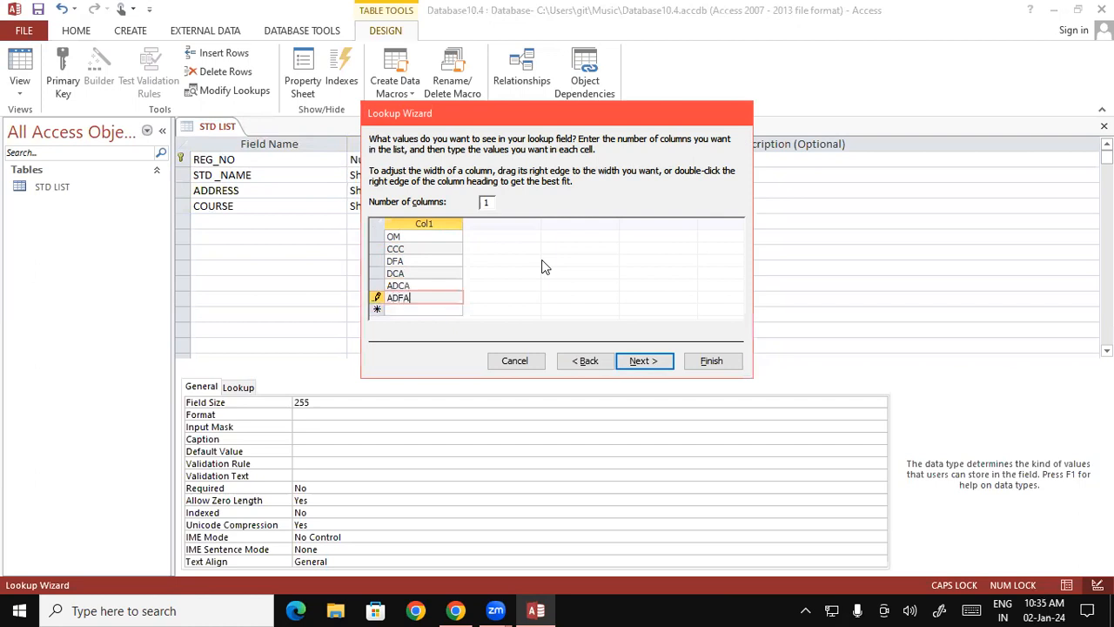
pyautogui.press('Down')
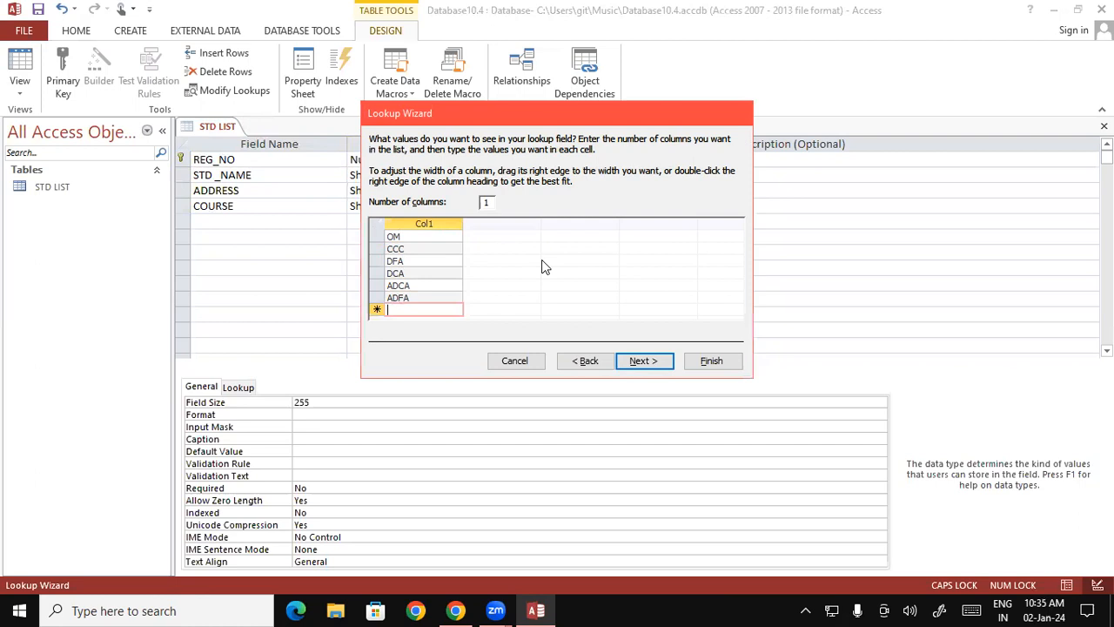
pyautogui.write('BUSY')
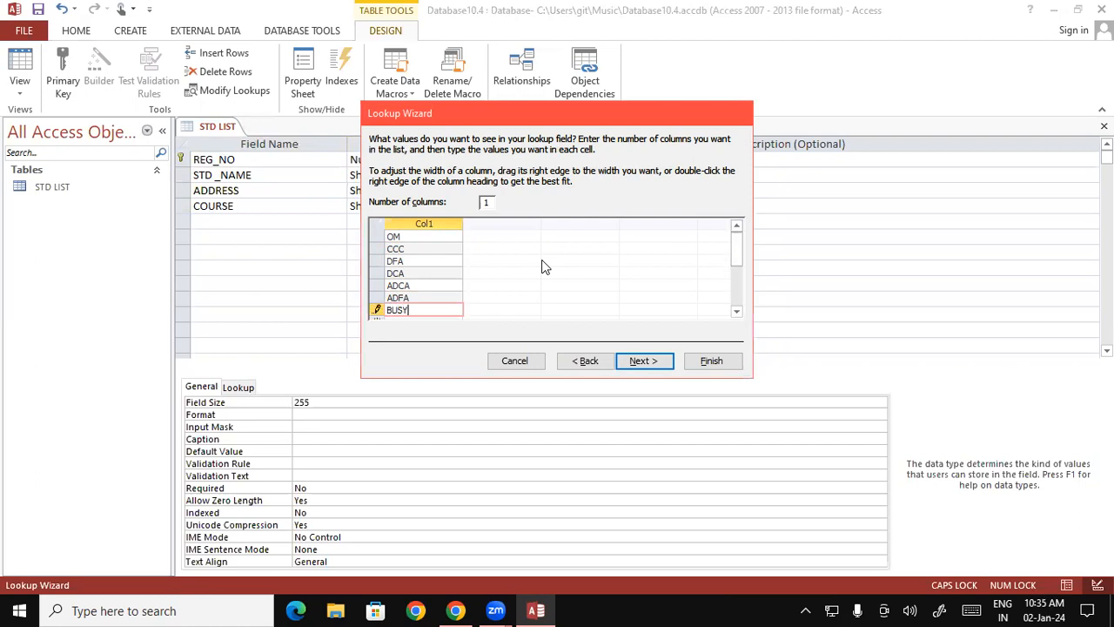
pyautogui.press('Down')
pyautogui.write('TALLY')
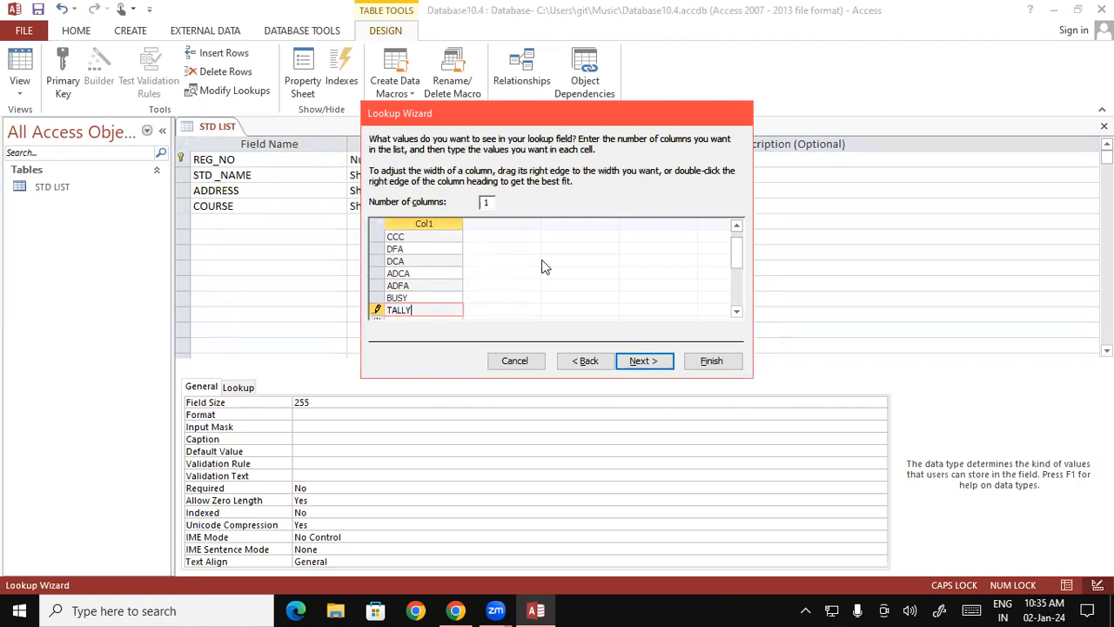
# - Finish the Lookup Wizard with the label COURSE and save the STD LIST table design
pyautogui.click(658, 363)
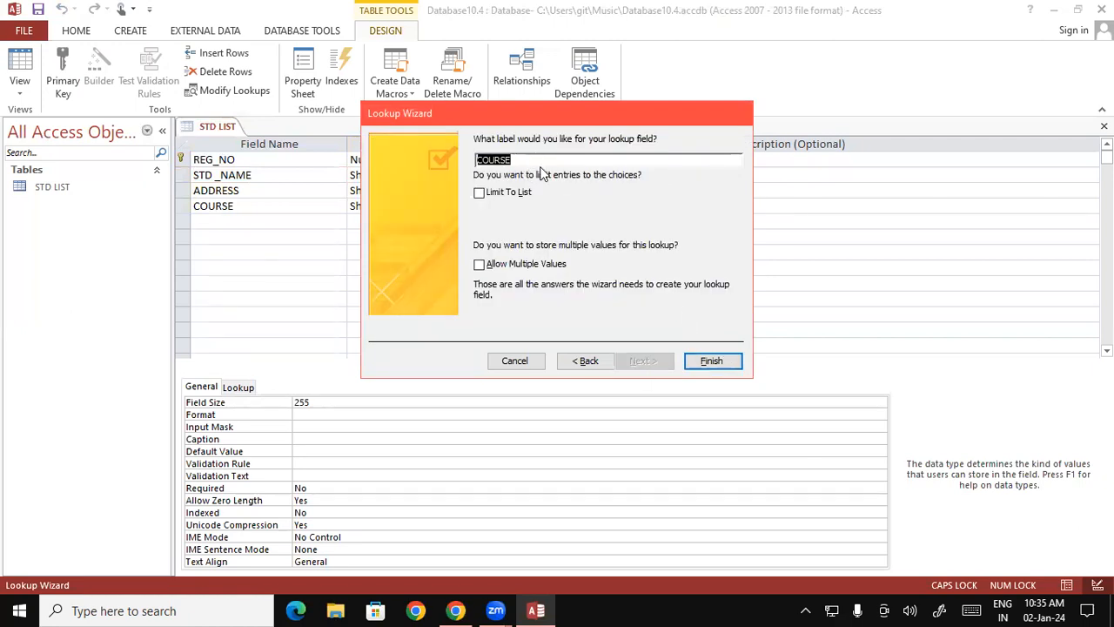
pyautogui.click(712, 361)
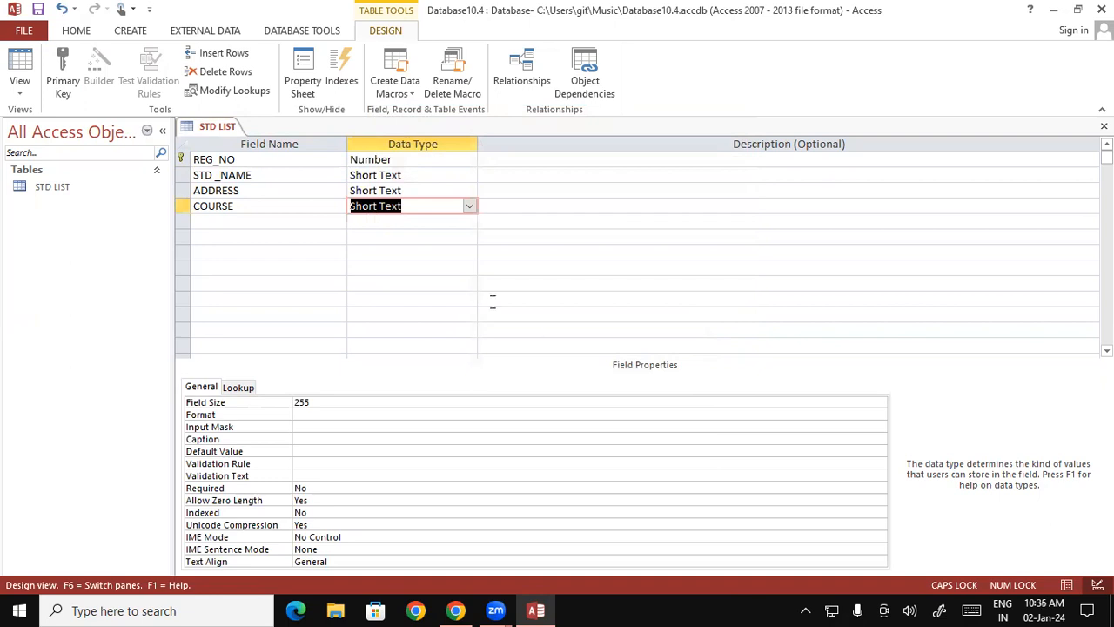
pyautogui.rightClick(223, 127)
pyautogui.click(253, 134)
# - Add a FEE field below COURSE with the Number data type and no description
pyautogui.press('Tab')
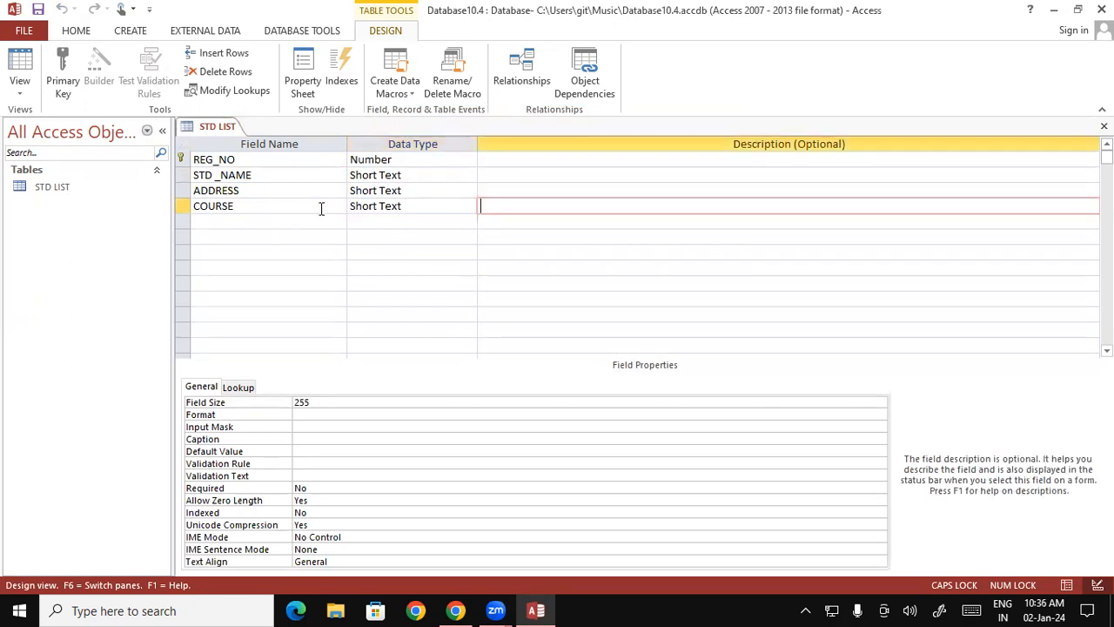
pyautogui.press('Tab')
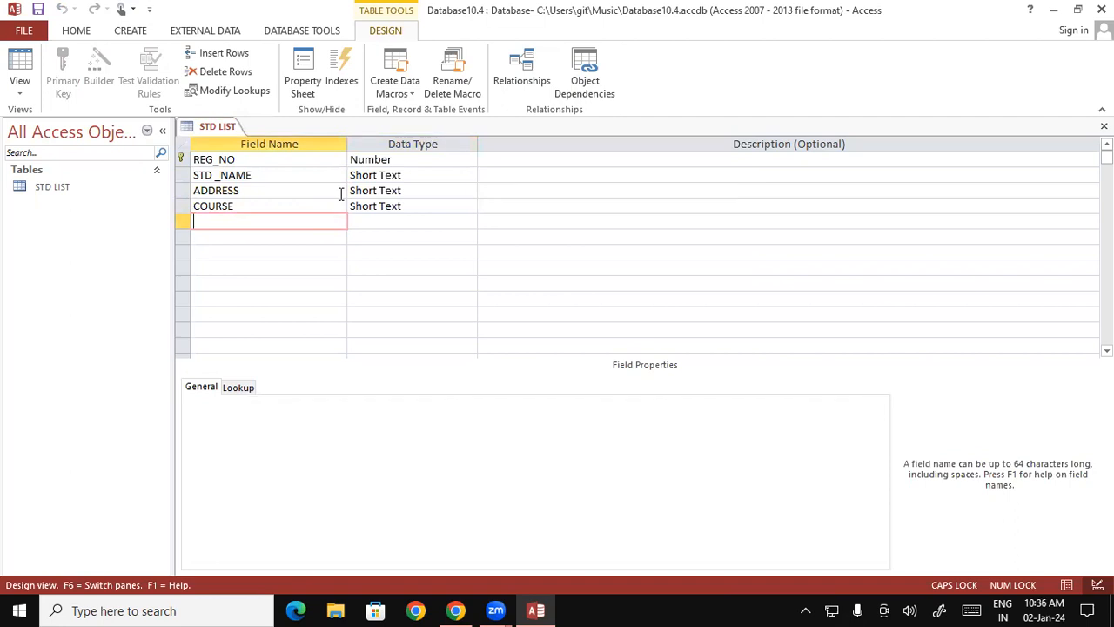
pyautogui.write('FEE')
pyautogui.press('Tab')
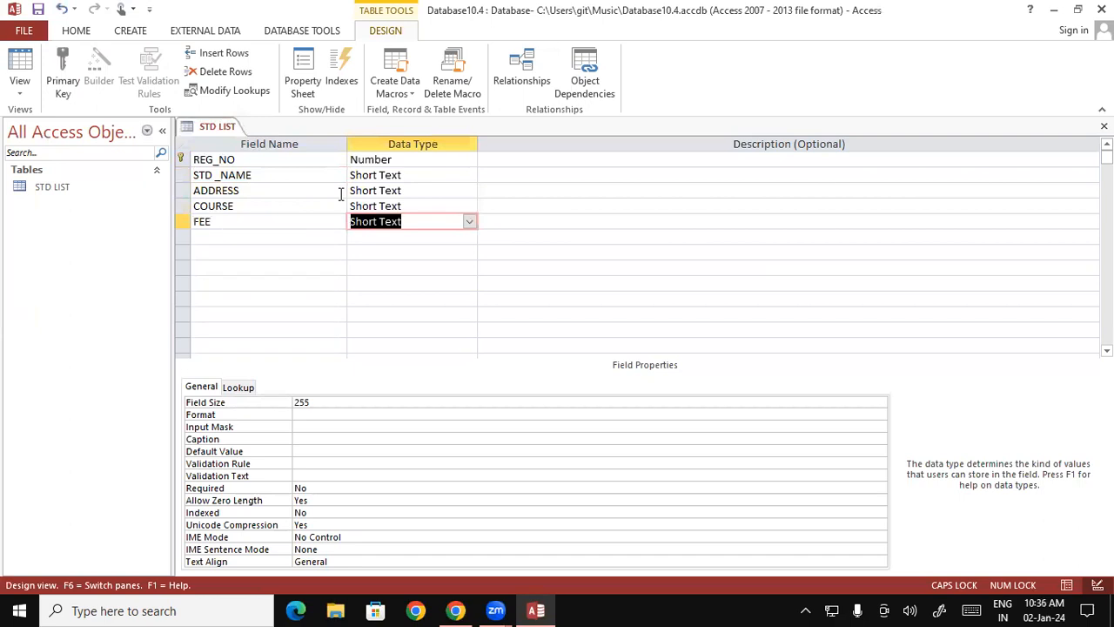
pyautogui.write('N')
pyautogui.press('Tab')
pyautogui.press('Tab')
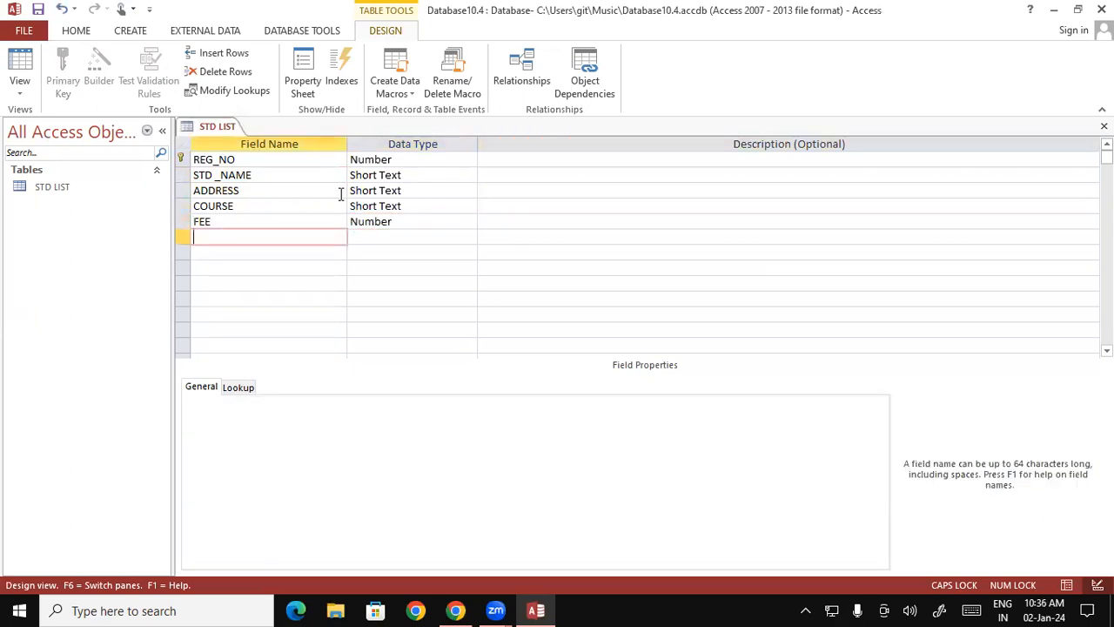
# - Add PAID and DUE fields below FEE, both with the Number data type and no description
pyautogui.write('PAID')
pyautogui.press('Tab')
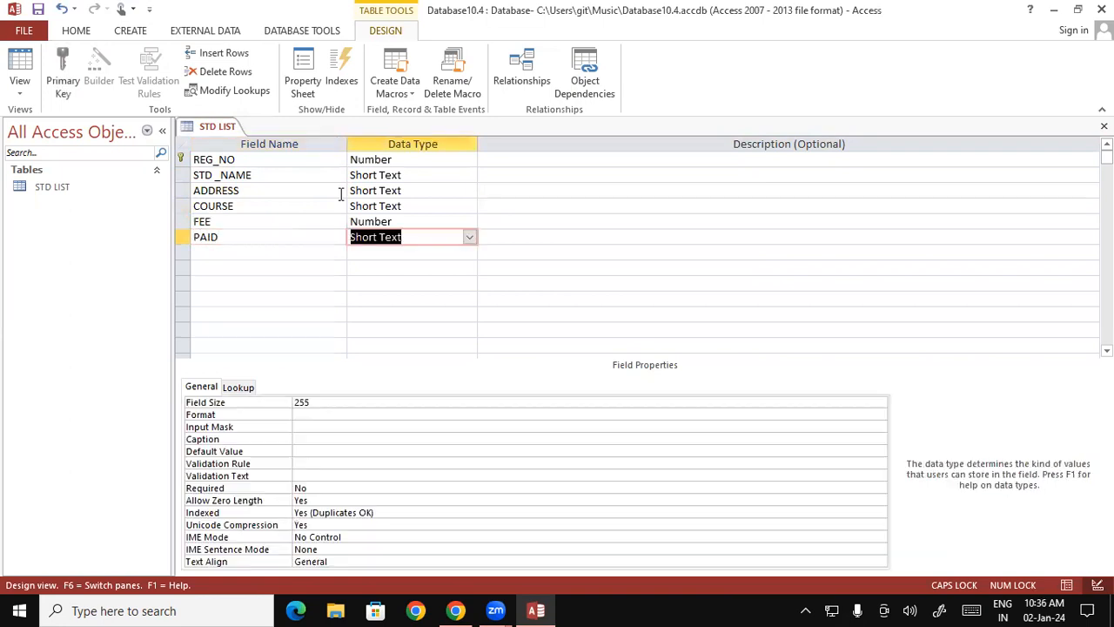
pyautogui.write('N')
pyautogui.press('Tab')
pyautogui.press('Tab')
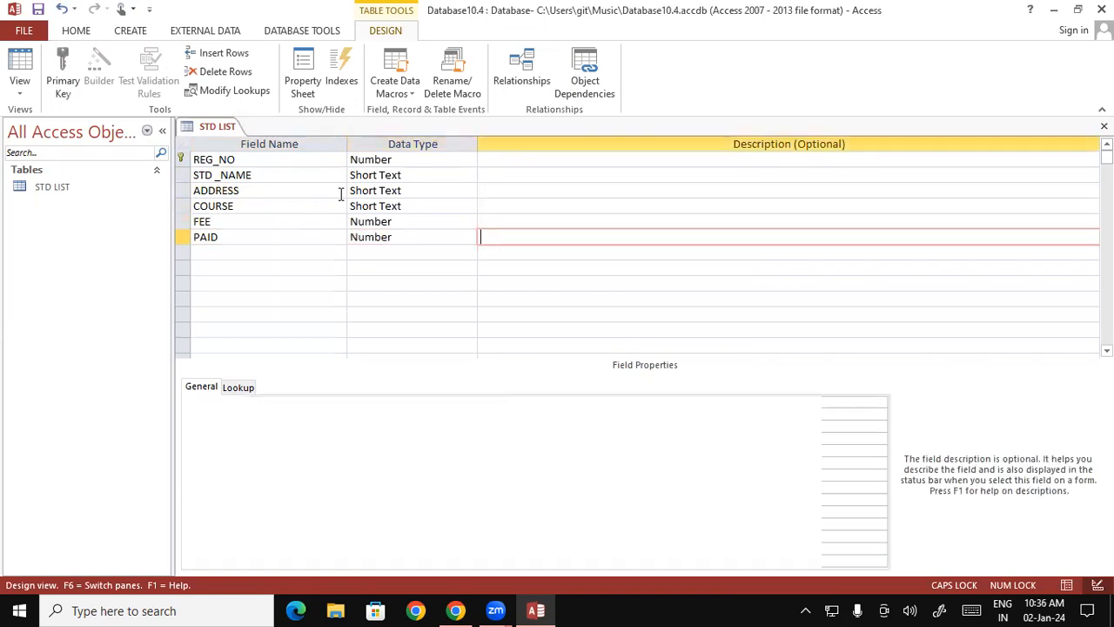
pyautogui.write('DUE')
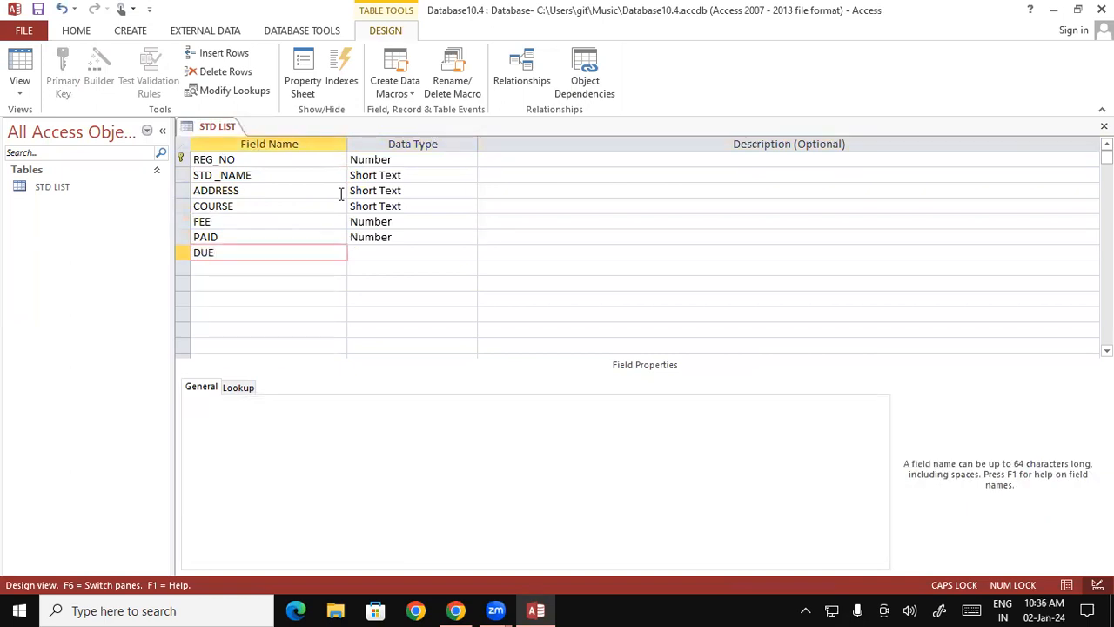
pyautogui.press('Tab')
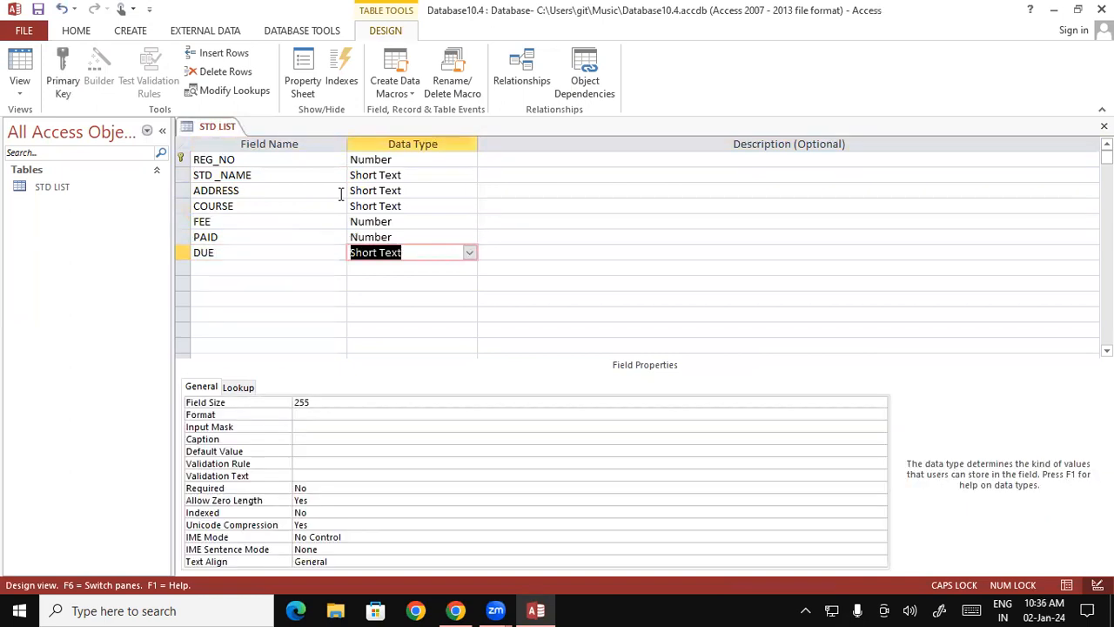
pyautogui.write('n')
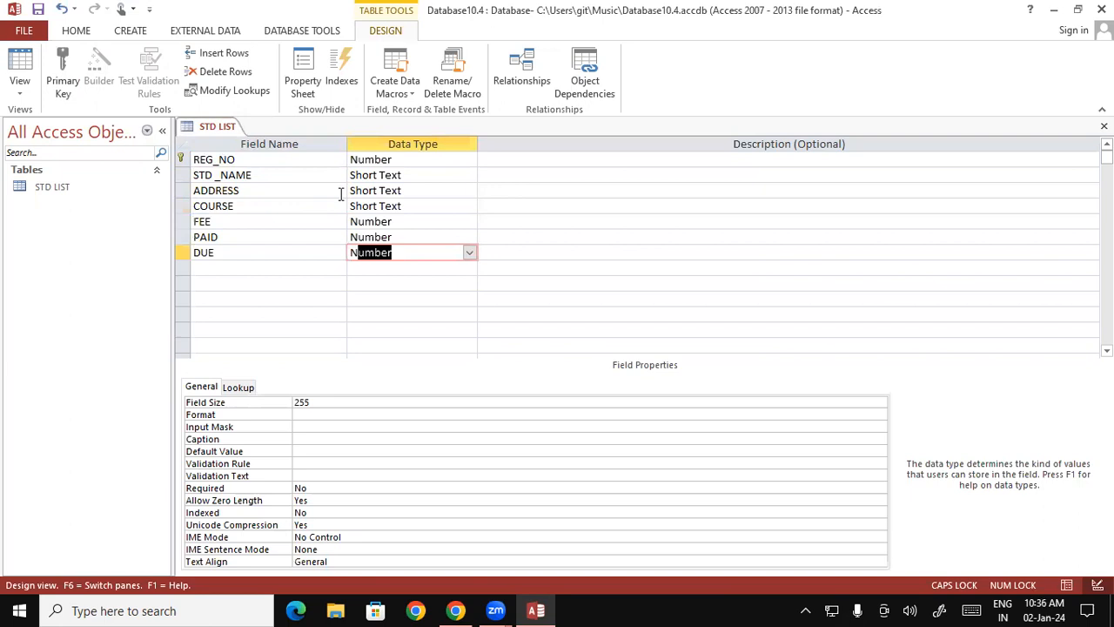
pyautogui.press('Tab')
pyautogui.press('Tab')
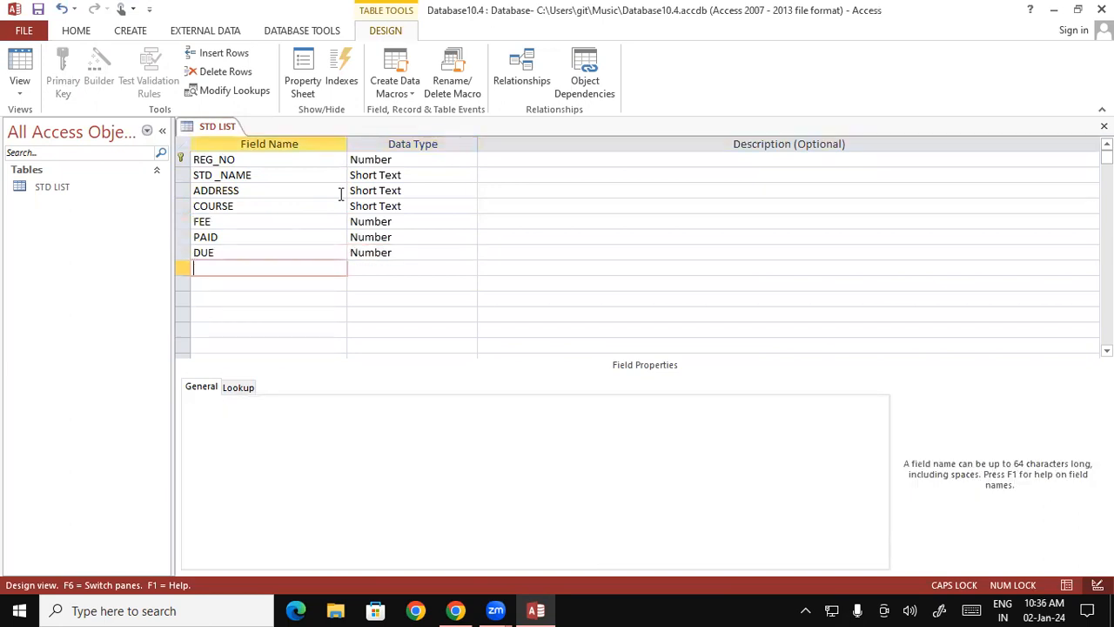
# - Add a MOB field below DUE, keeping the Short Text data type and no description
pyautogui.write('MOB')
pyautogui.press('Tab')
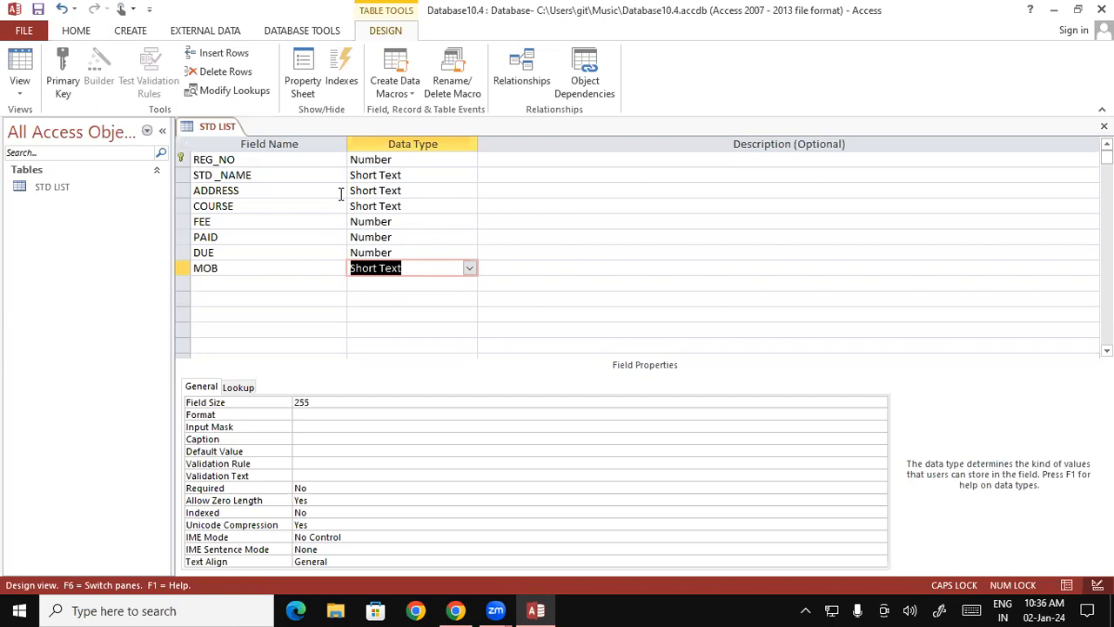
pyautogui.press('Tab')
pyautogui.press('Tab')
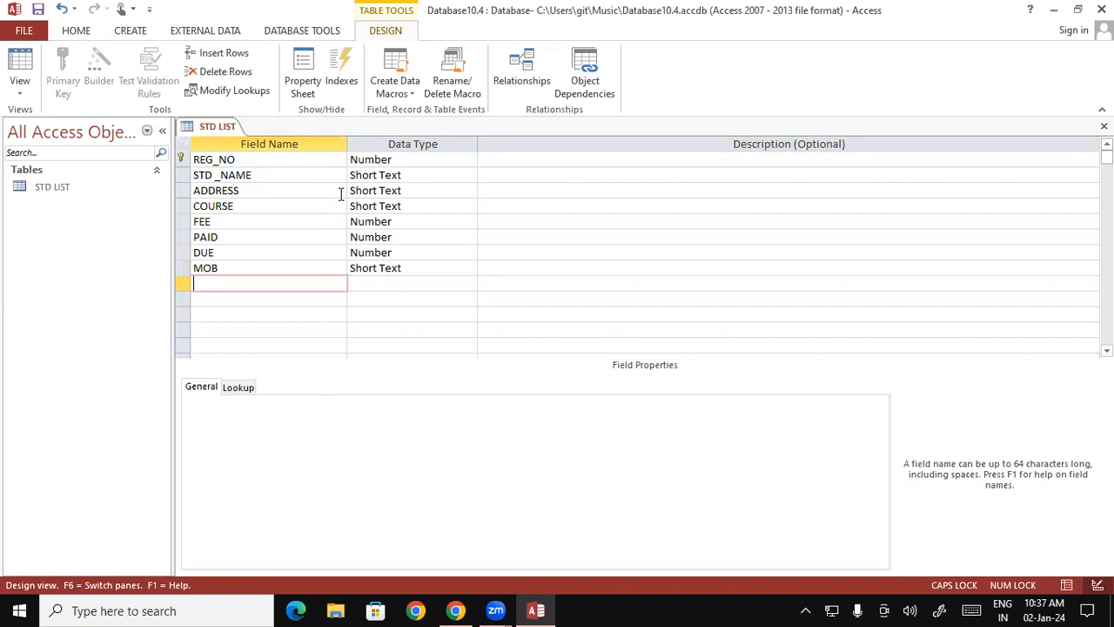
# - Add an EMAIL field below MOB with the Hyperlink data type and no description
pyautogui.write('EMAIL')
pyautogui.press('Tab')
pyautogui.write('H')
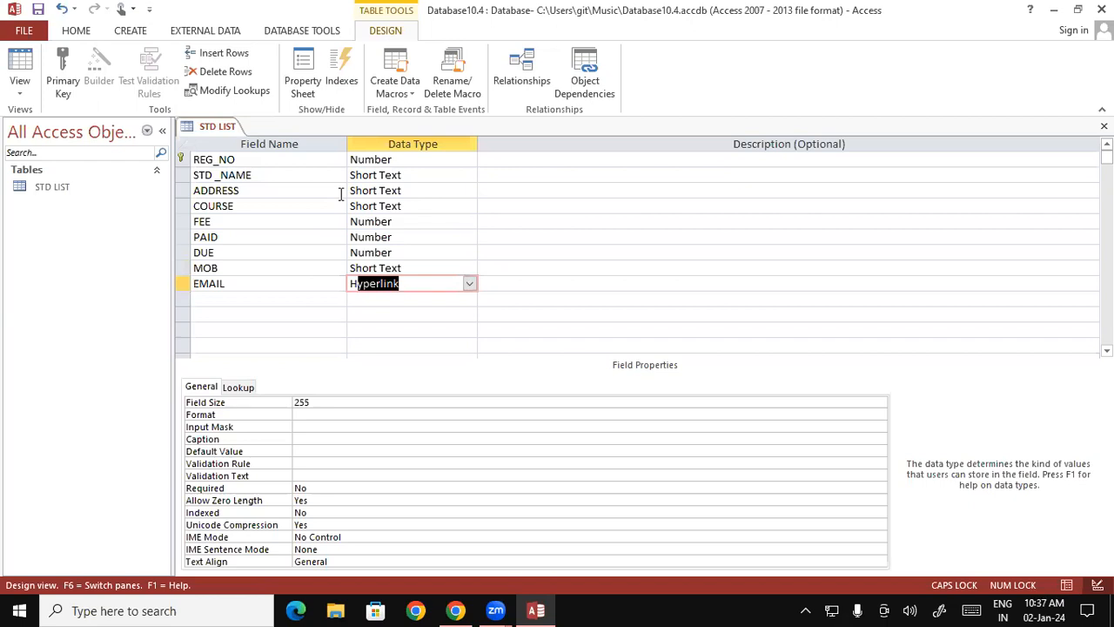
pyautogui.press('Tab')
pyautogui.press('Tab')
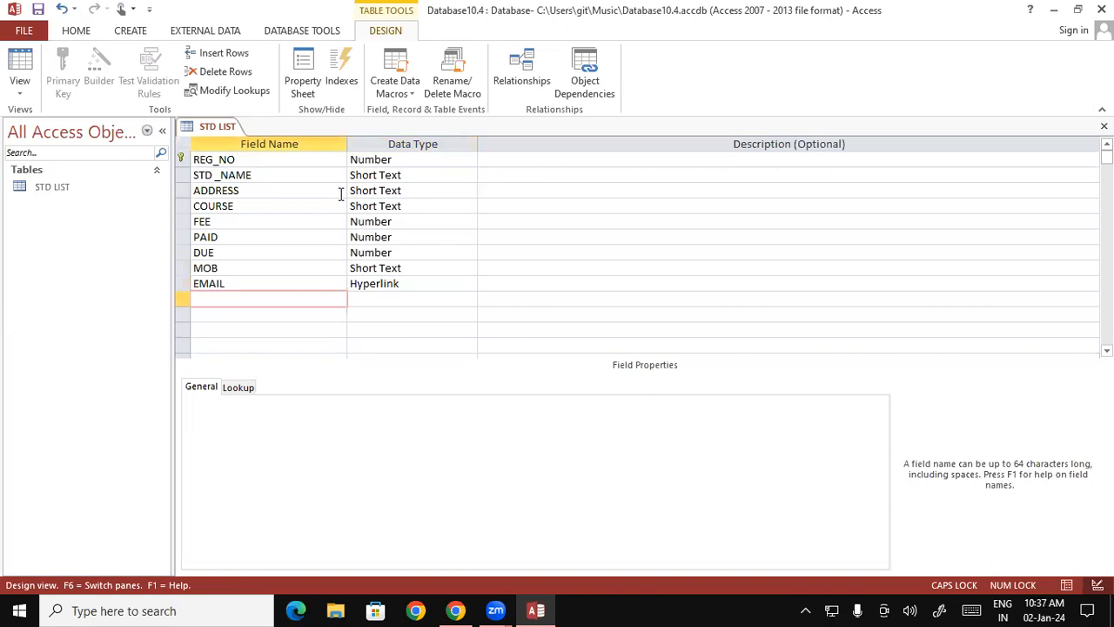
# - Add a PHOTO field below EMAIL with the Attachment data type
pyautogui.write('PHOTO')
pyautogui.press('Tab')
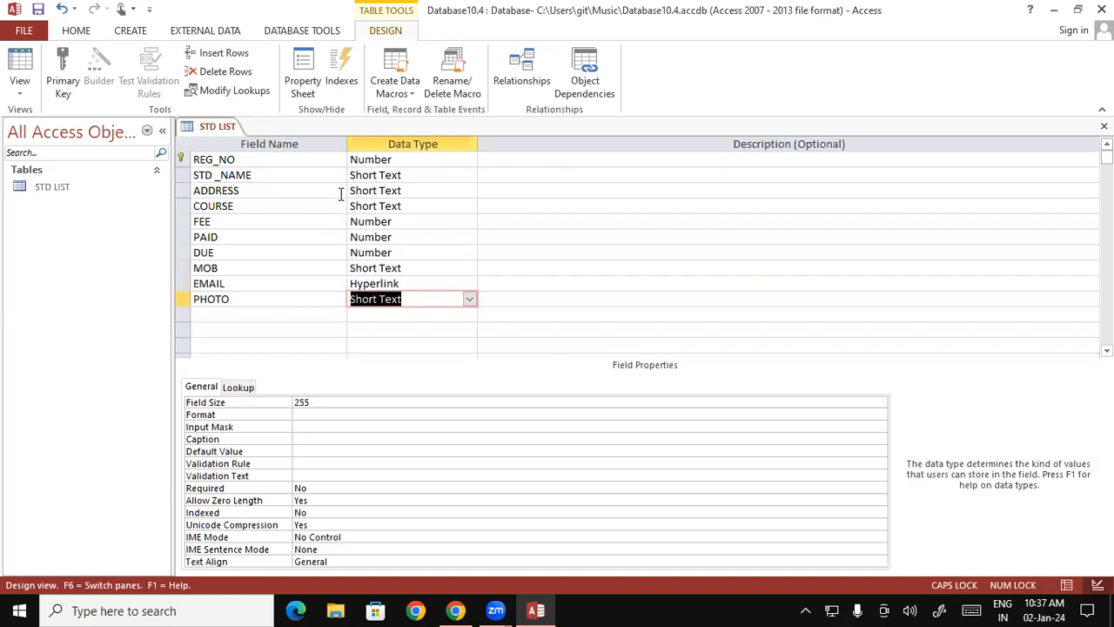
pyautogui.write('AutoNumber')
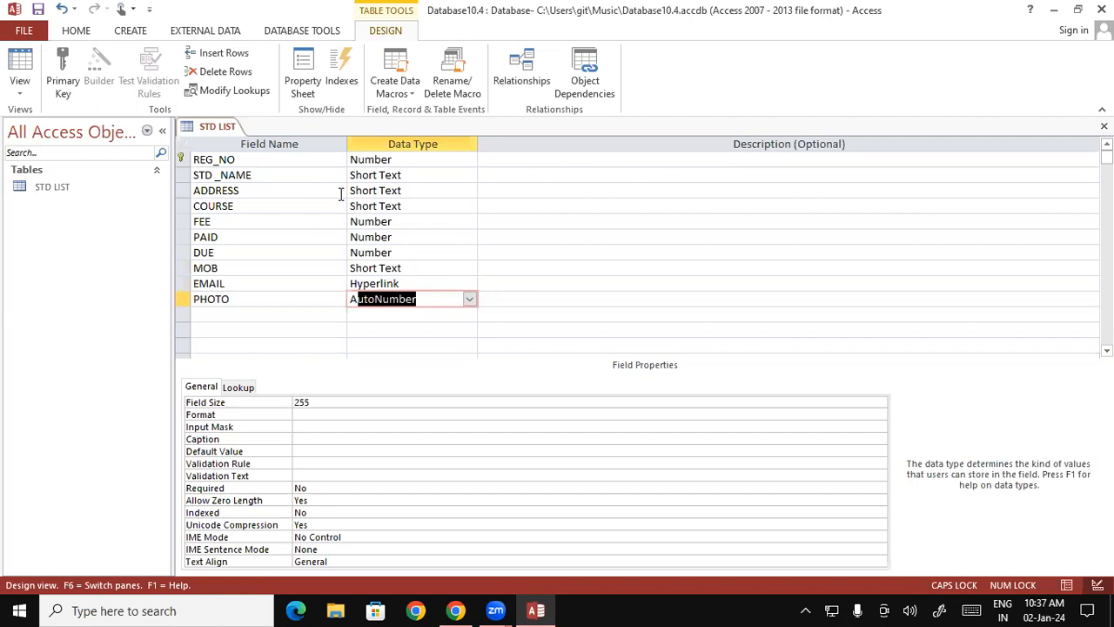
pyautogui.click(470, 299)
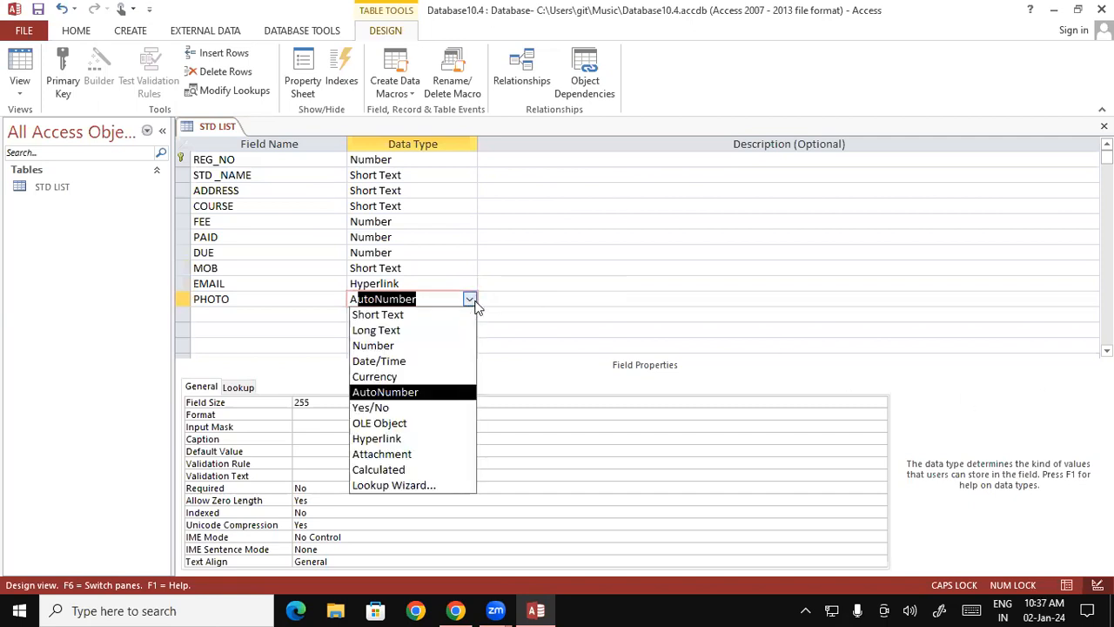
pyautogui.click(429, 454)
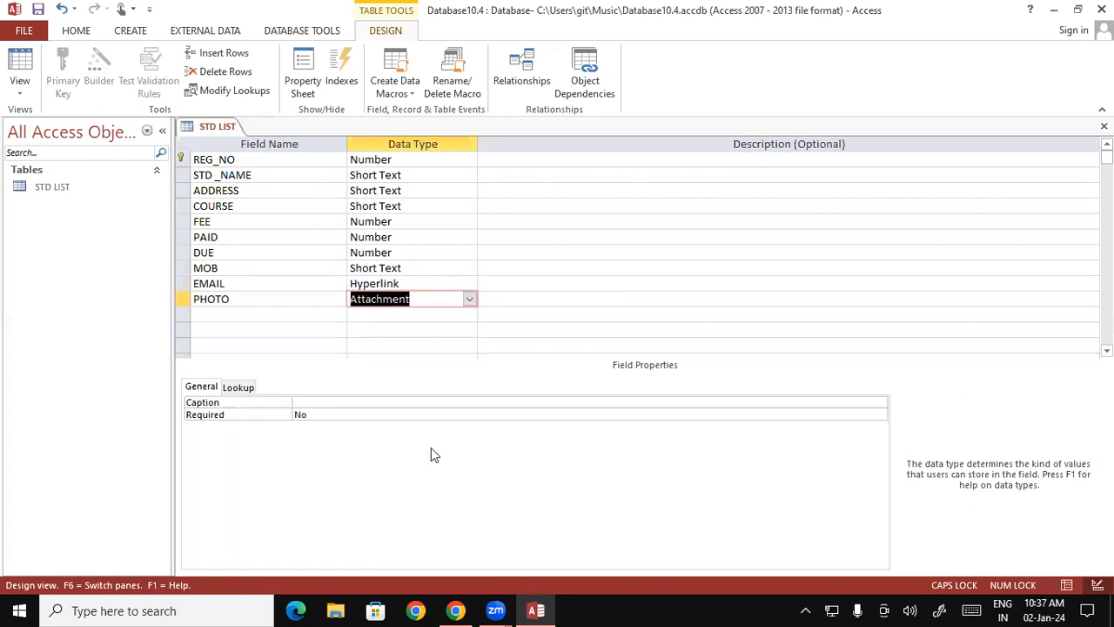
pyautogui.click(296, 314)
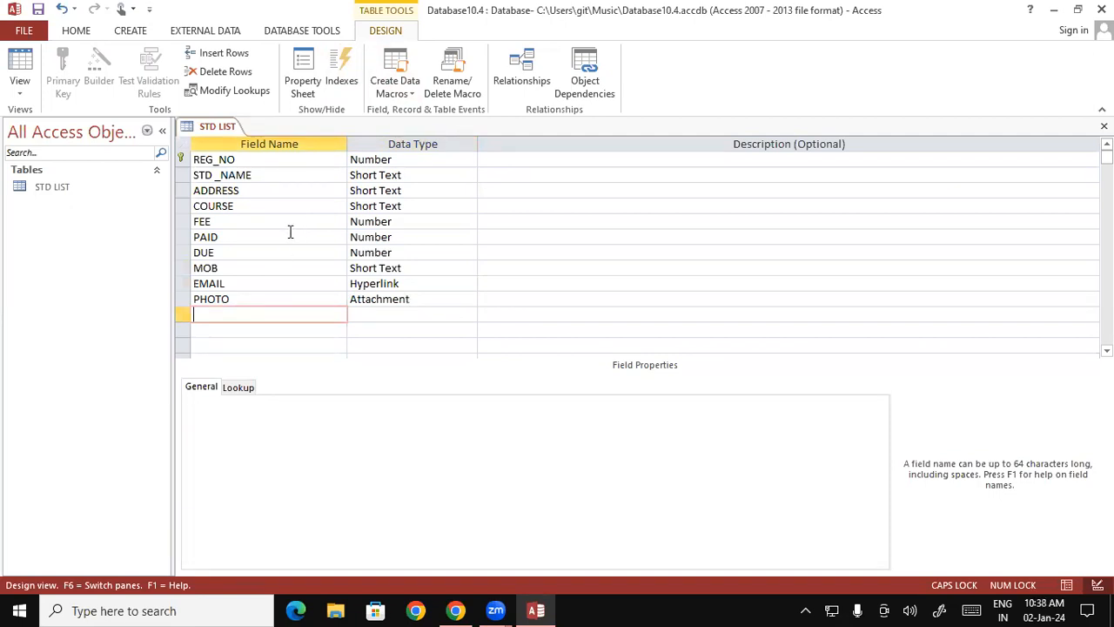
# - Insert a row above COURSE and name the new field GENDER
pyautogui.click(184, 207)
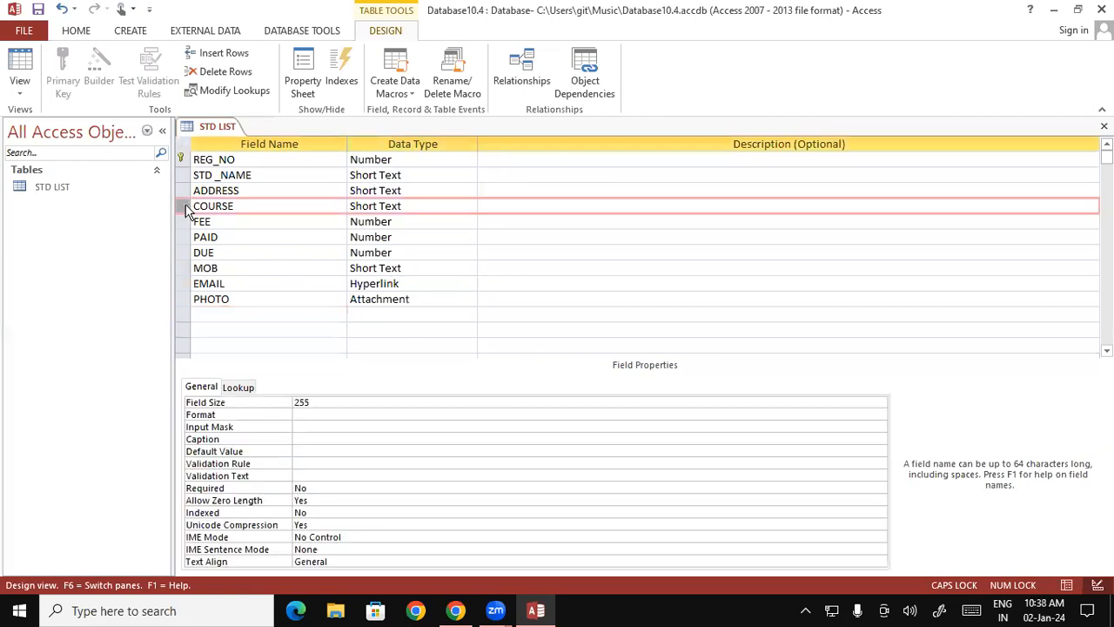
pyautogui.rightClick(186, 209)
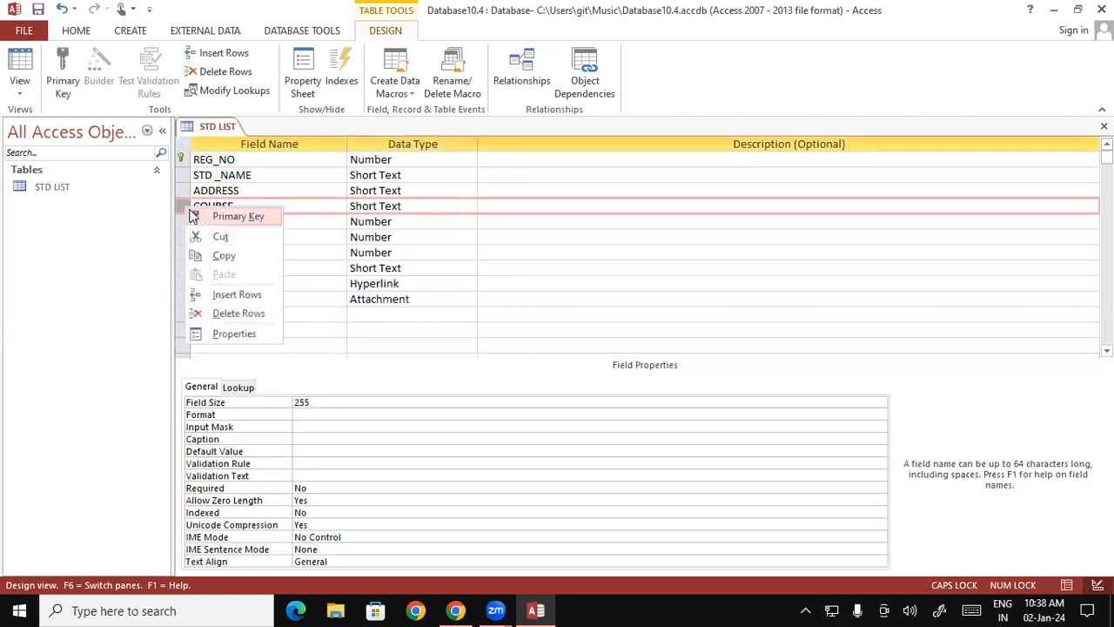
pyautogui.click(247, 295)
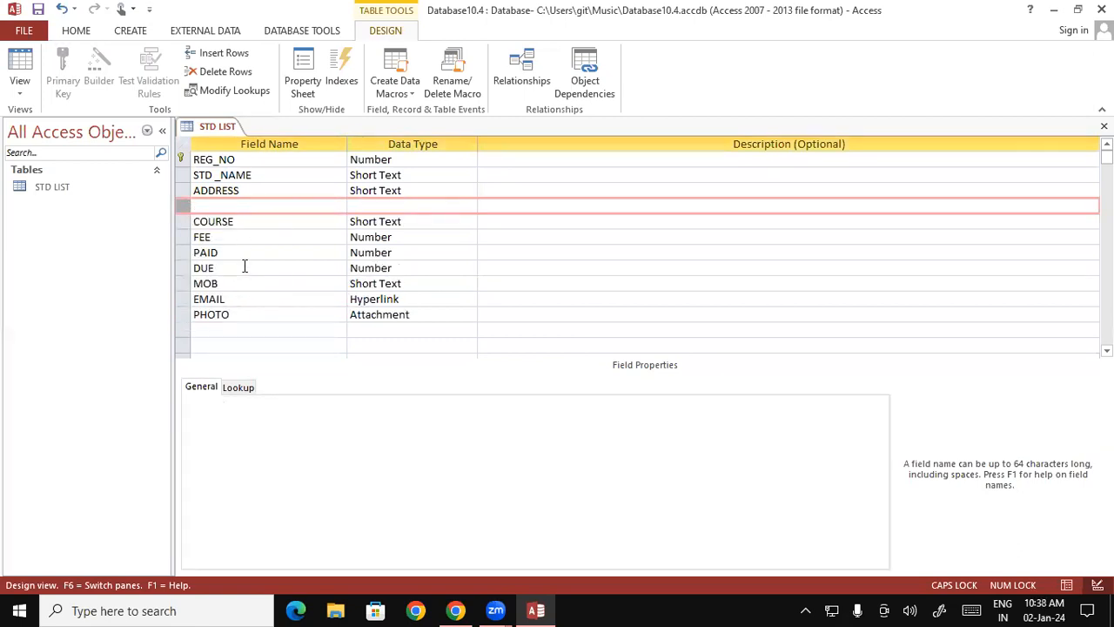
pyautogui.click(236, 202)
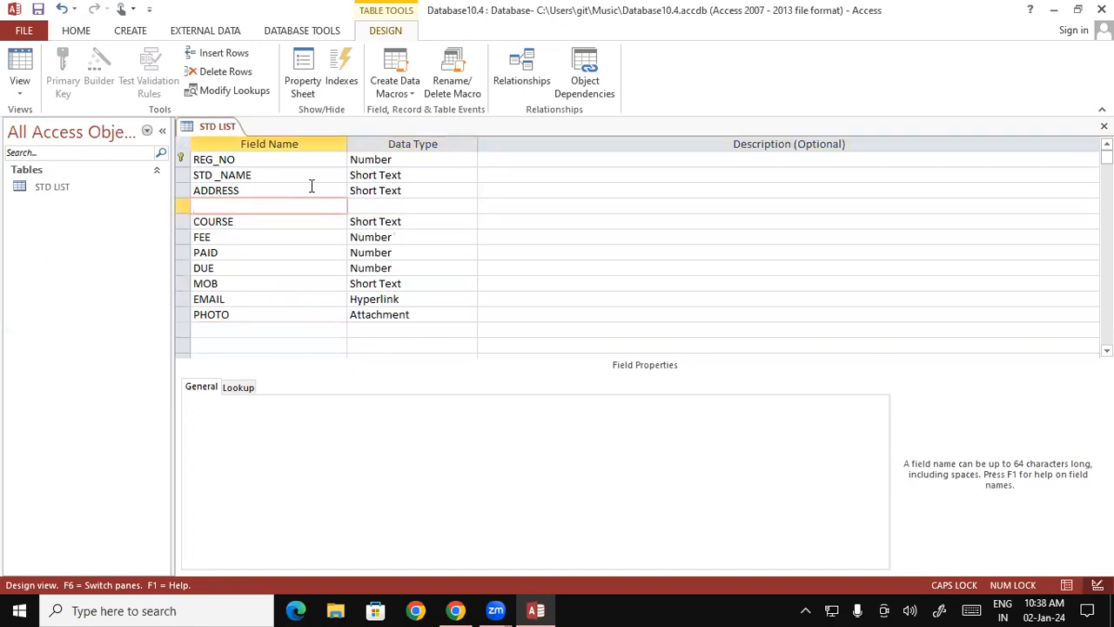
pyautogui.write('GENDER')
pyautogui.press('Tab')
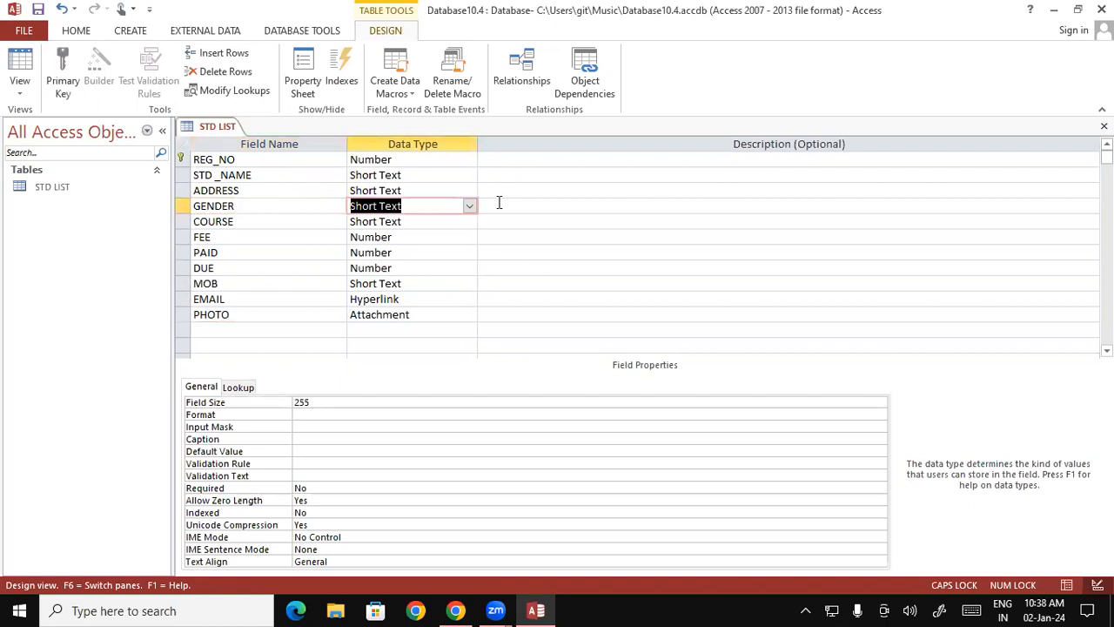
# - Start the Lookup Wizard for the GENDER field, choosing to type in the values
pyautogui.click(469, 208)
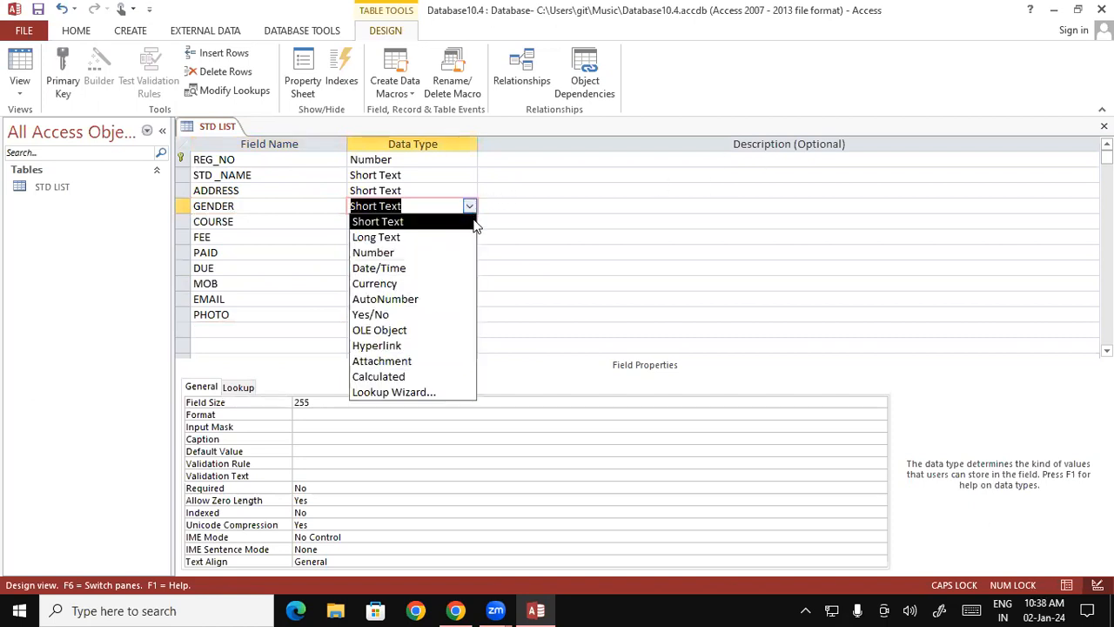
pyautogui.click(414, 392)
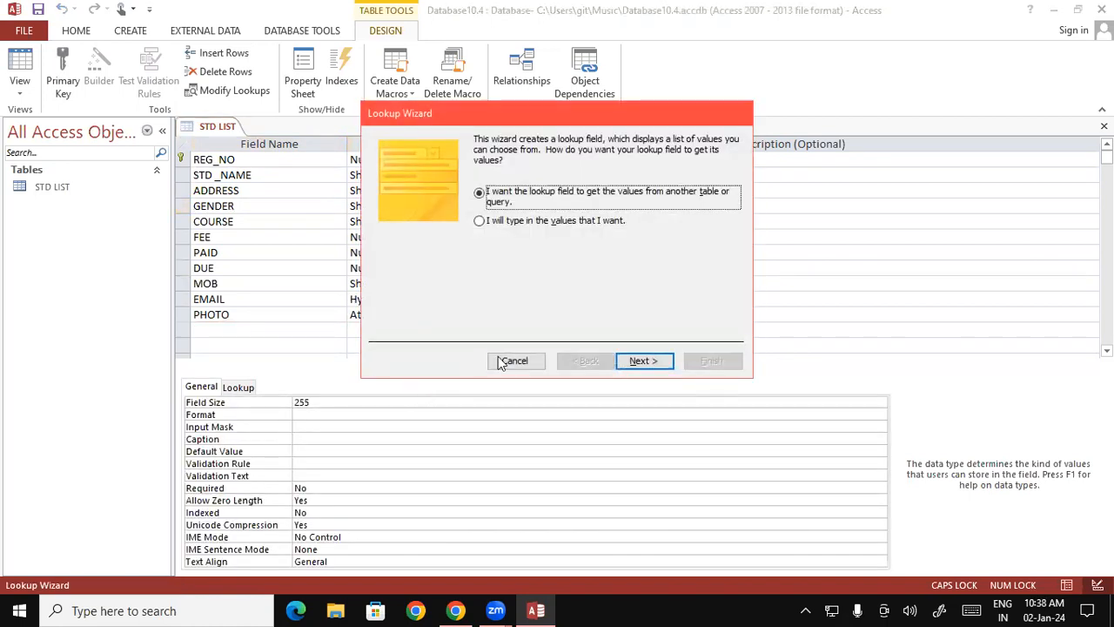
pyautogui.click(479, 221)
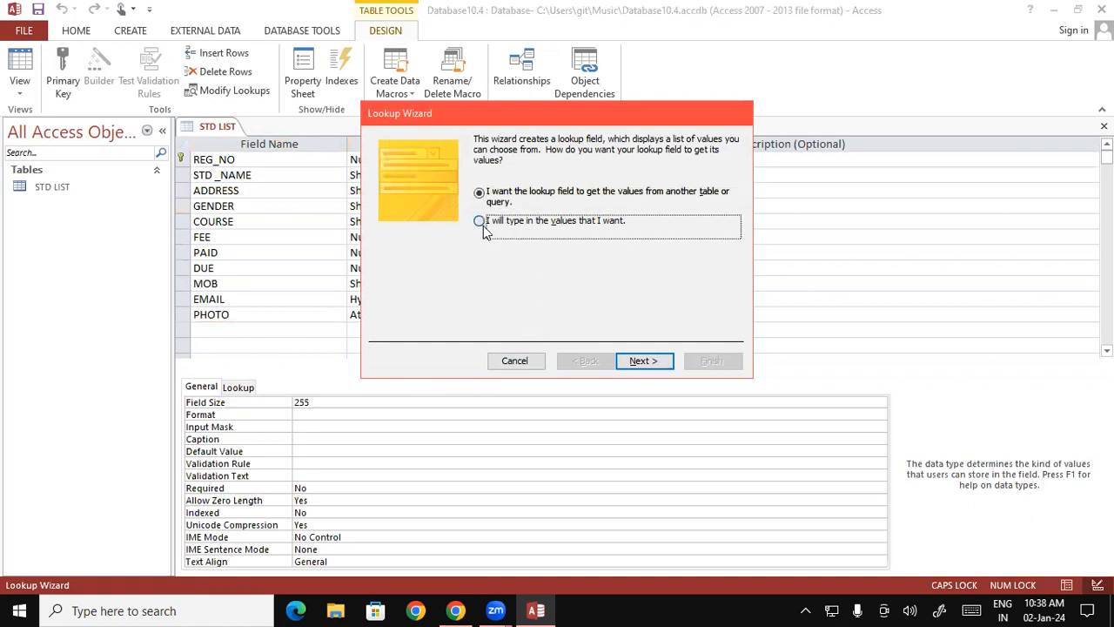
pyautogui.click(645, 361)
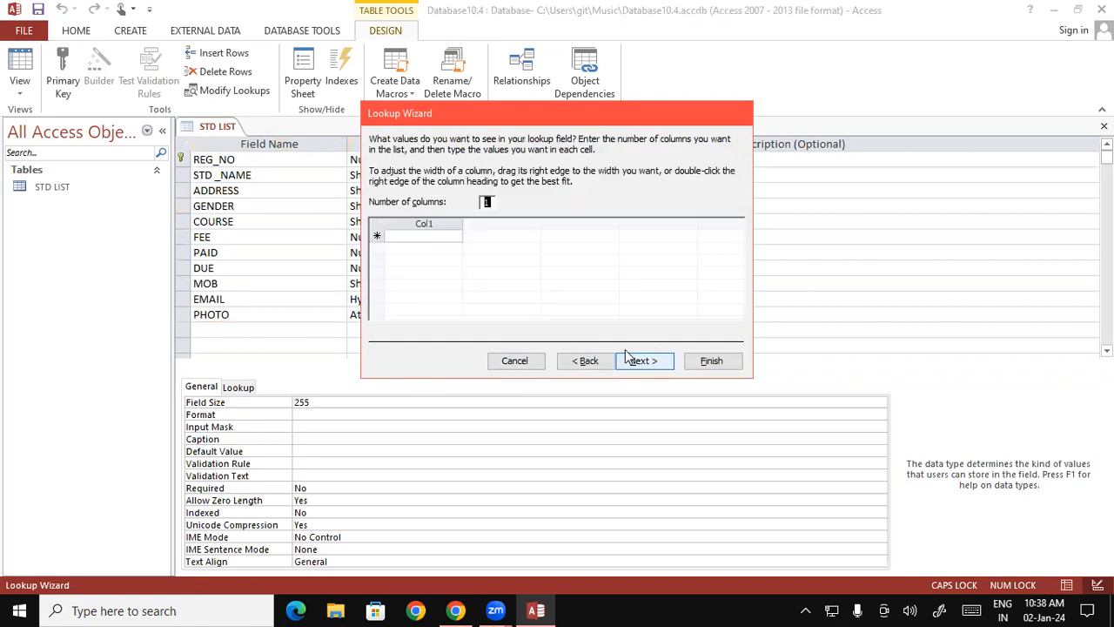
# - Enter the GENDER lookup values MALE and FEMALE in one column and finish the Lookup Wizard
pyautogui.click(430, 237)
pyautogui.write('MALE')
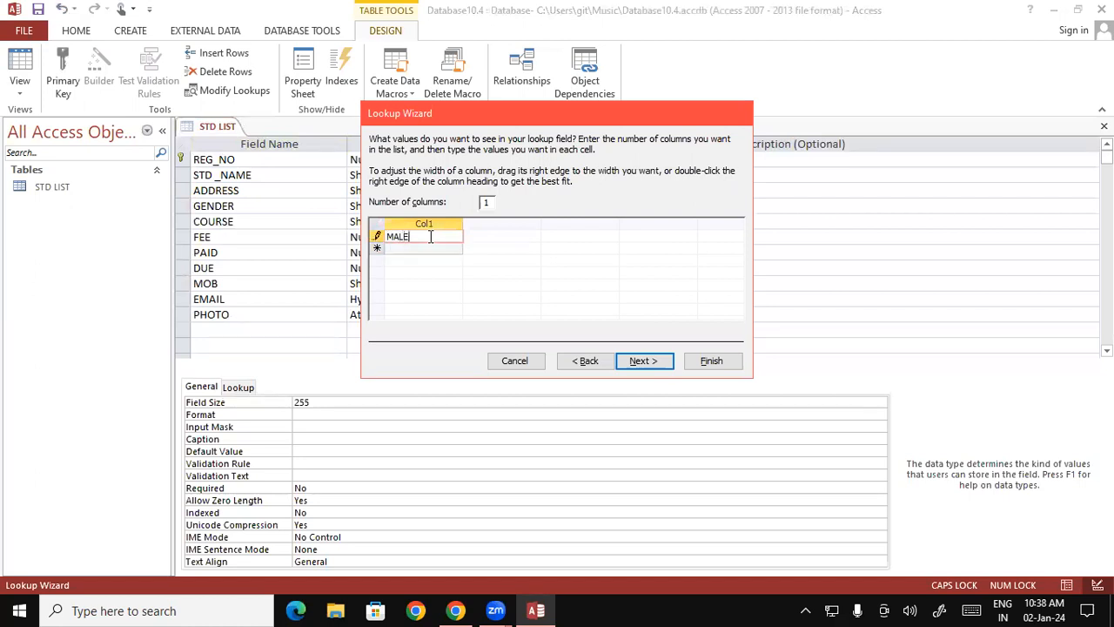
pyautogui.press('Down')
pyautogui.write('F')
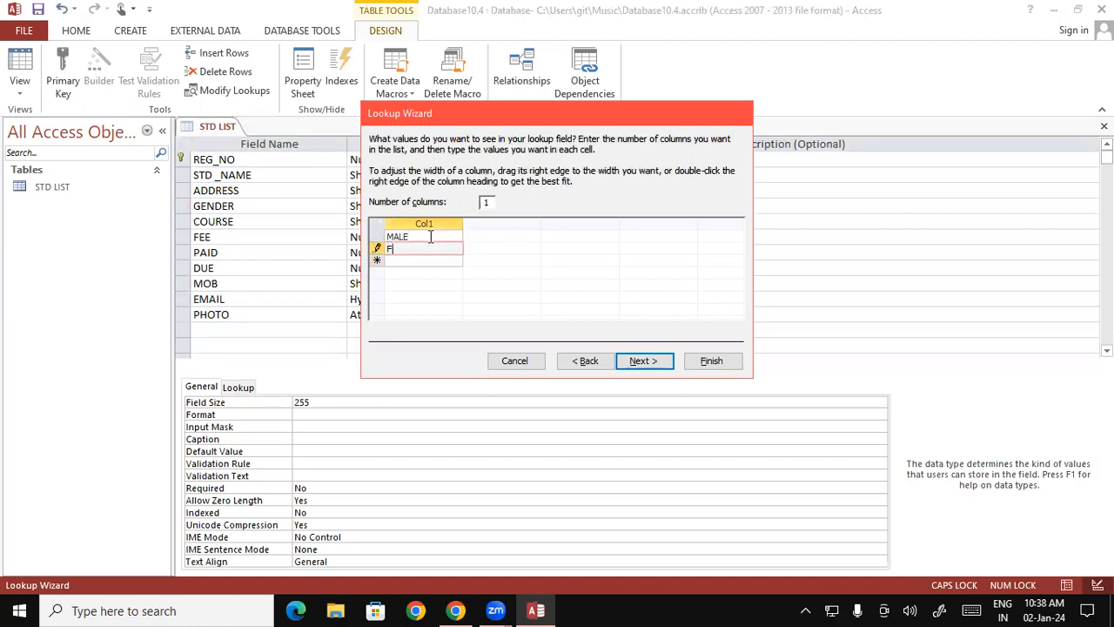
pyautogui.write('EMALE')
pyautogui.click(659, 366)
pyautogui.click(711, 361)
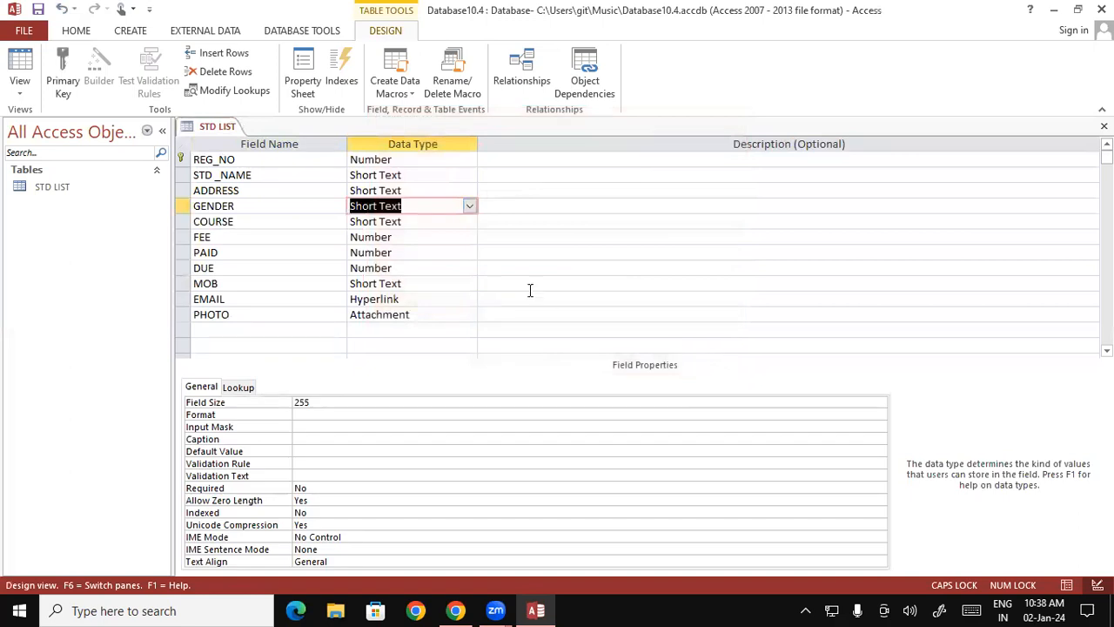
# - Save the STD LIST table design and open the table in Datasheet View
pyautogui.rightClick(230, 137)
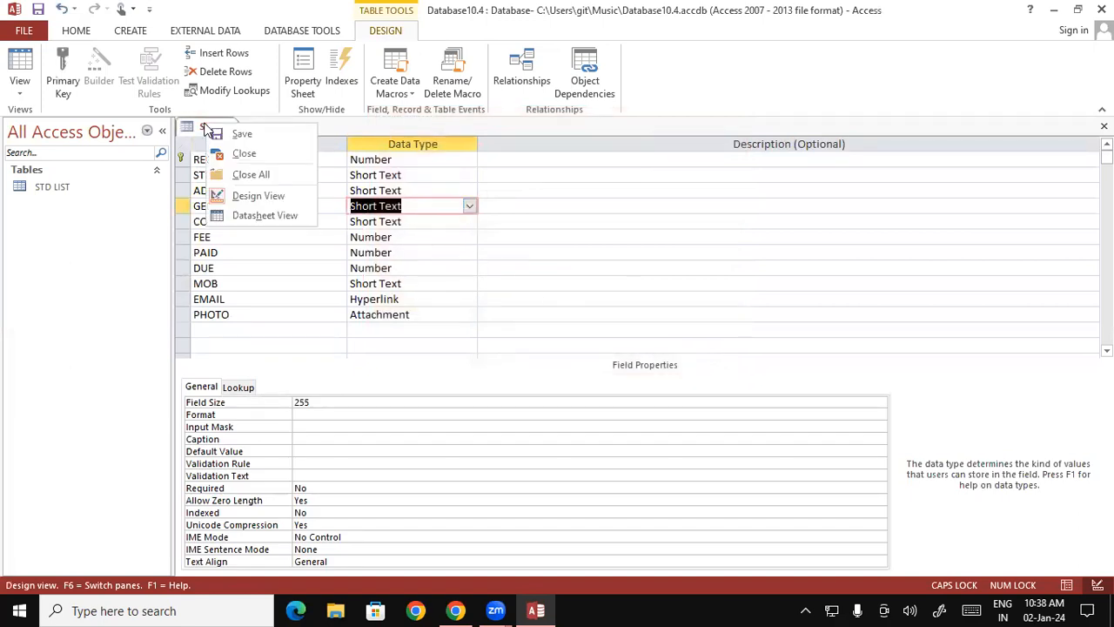
pyautogui.click(233, 140)
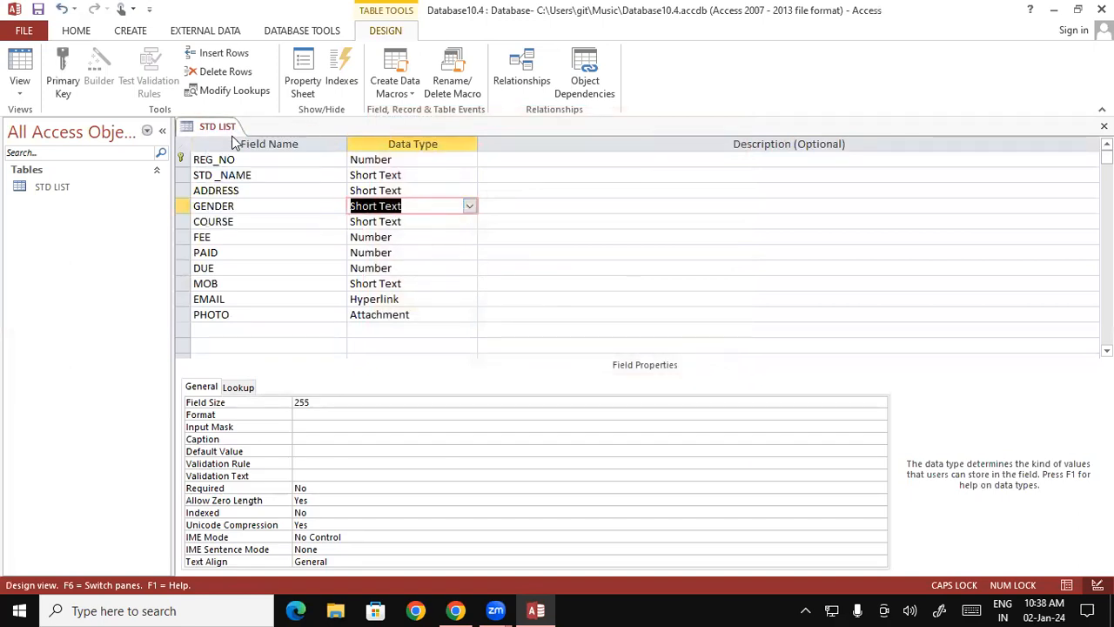
pyautogui.doubleClick(86, 184)
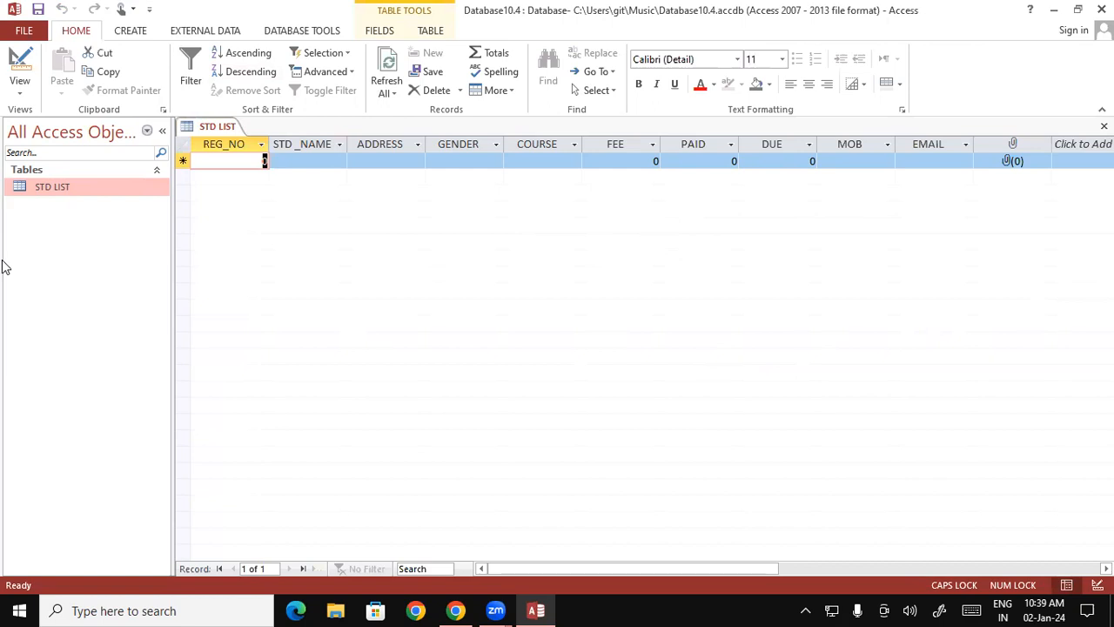
# - Enter the student's registration number in REG_NO and full name in STD _NAME for the first record
pyautogui.write('4485')
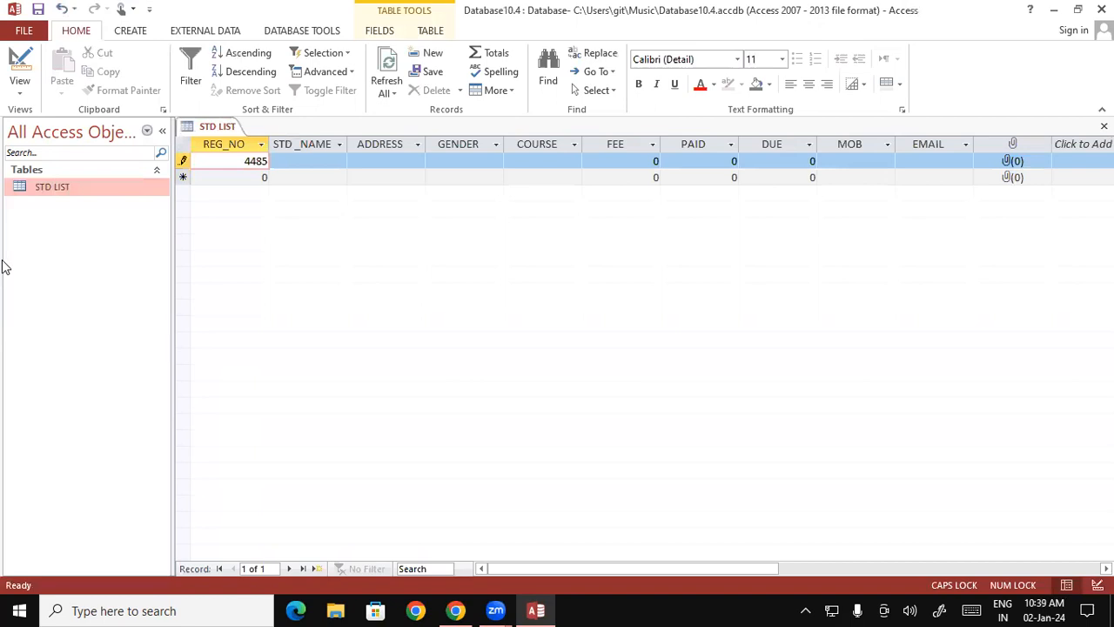
pyautogui.press('Tab')
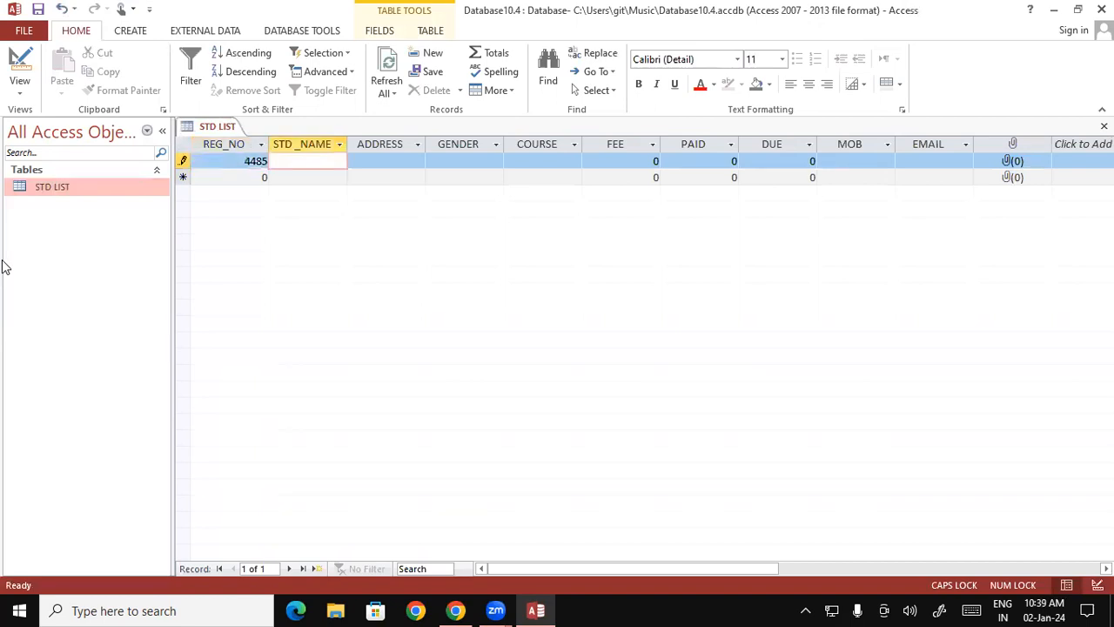
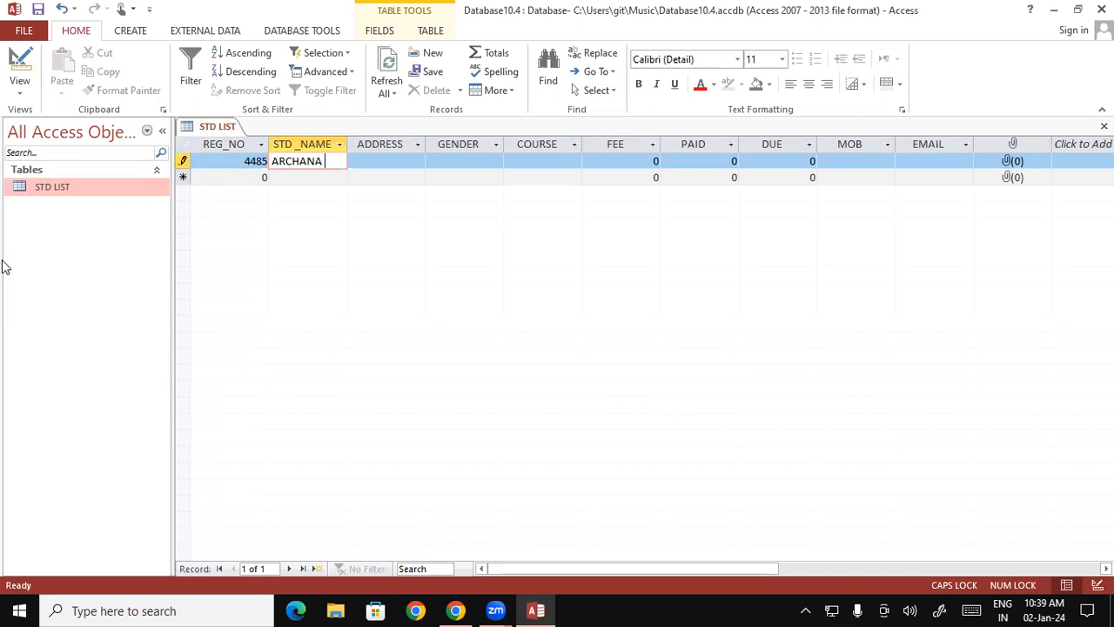
pyautogui.press('Tab')
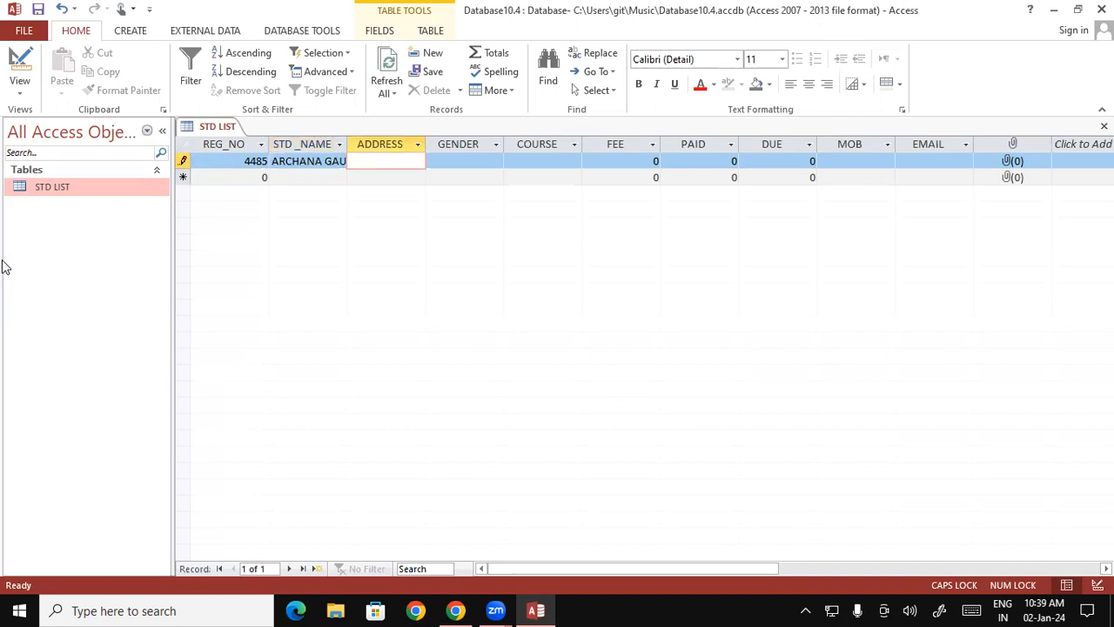
# - Fill in the student's address in the ADDRESS field of the first record
pyautogui.write('VISH')
pyautogui.write('UN')
pyautogui.write('PURA')
pyautogui.press('Tab')
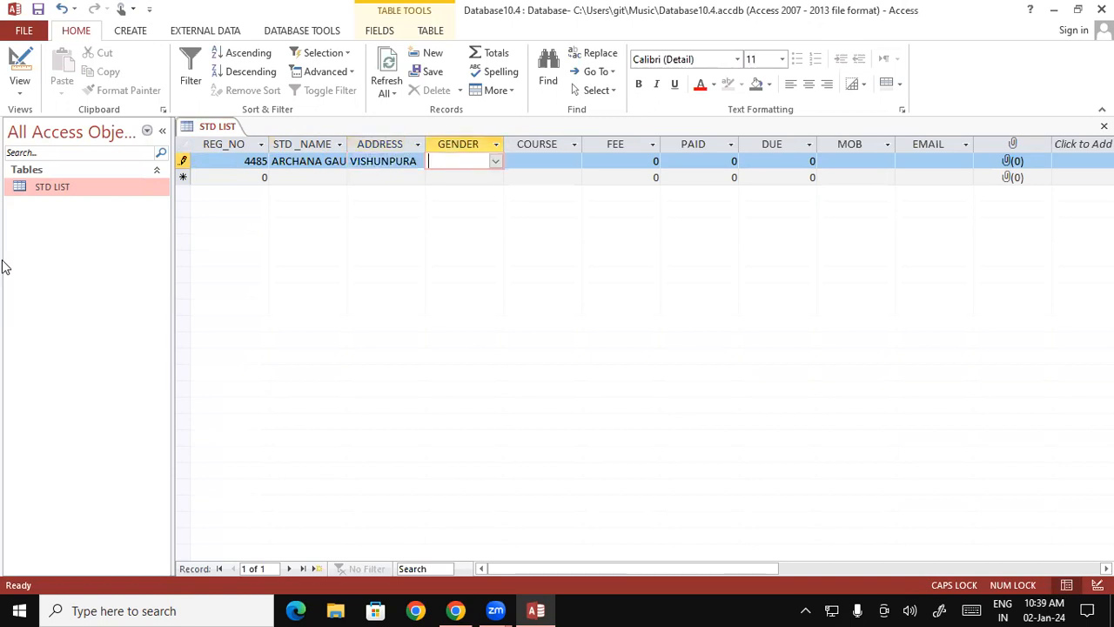
# - Set the first record's GENDER to FEMALE and its COURSE to ADCA from the lookup lists
pyautogui.click(496, 163)
pyautogui.click(470, 192)
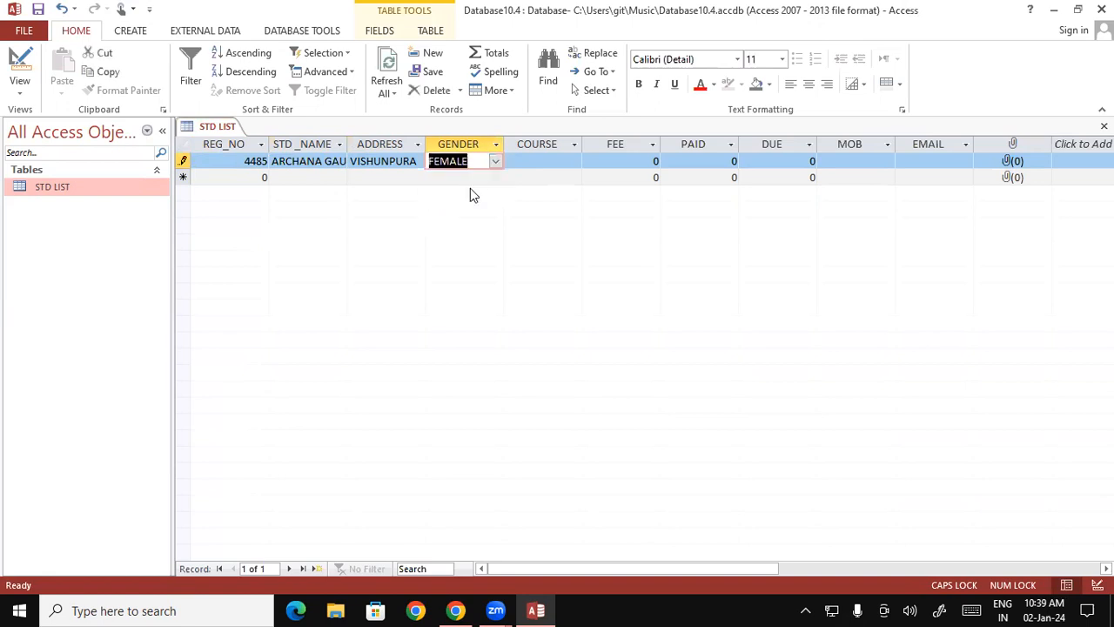
pyautogui.click(551, 160)
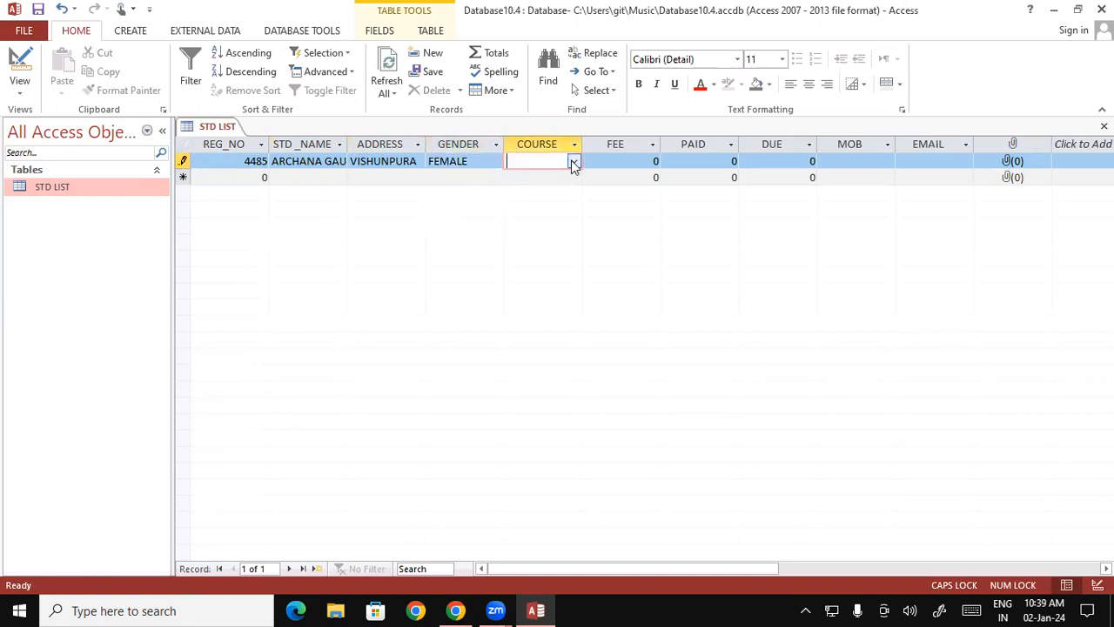
pyautogui.click(573, 164)
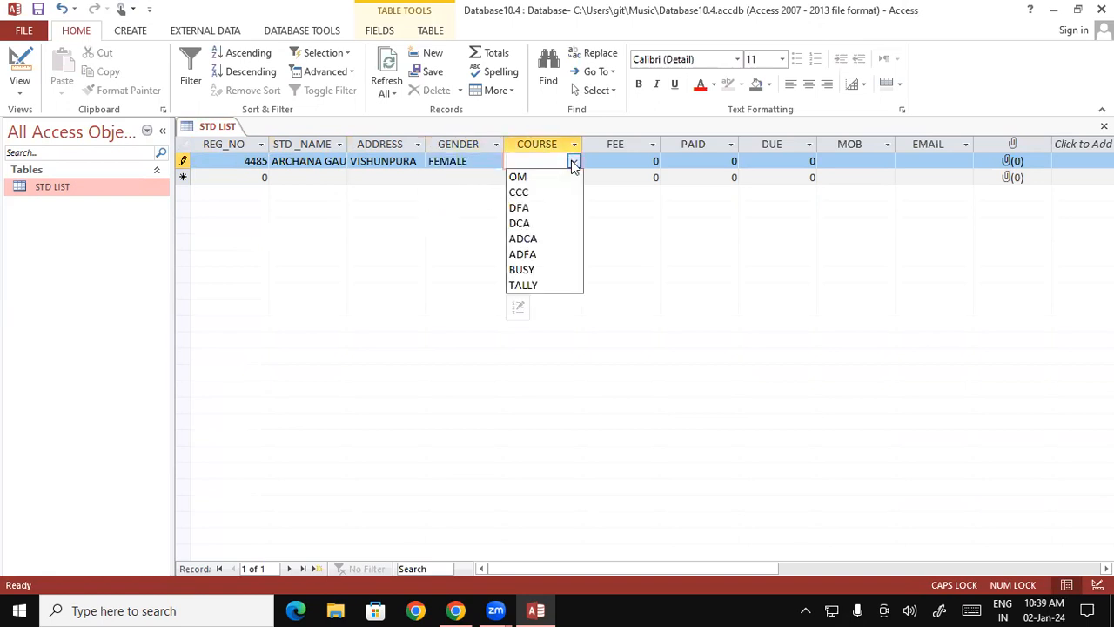
pyautogui.click(527, 240)
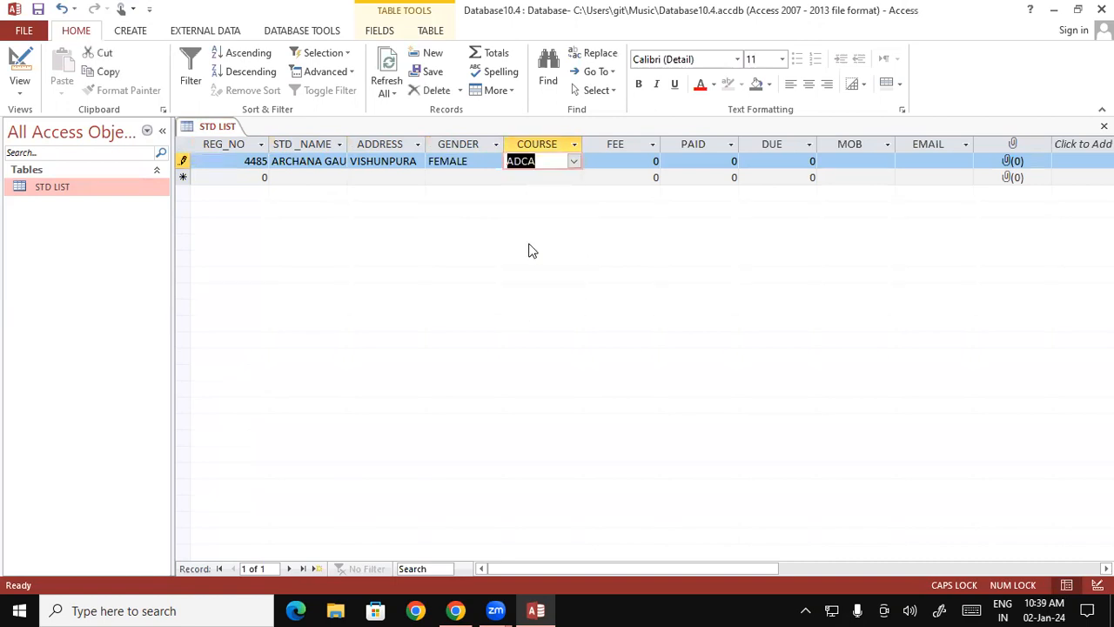
# - Fill in the first record's amounts with FEE 15000, PAID 12000 and DUE 3000
pyautogui.click(623, 163)
pyautogui.write('15000')
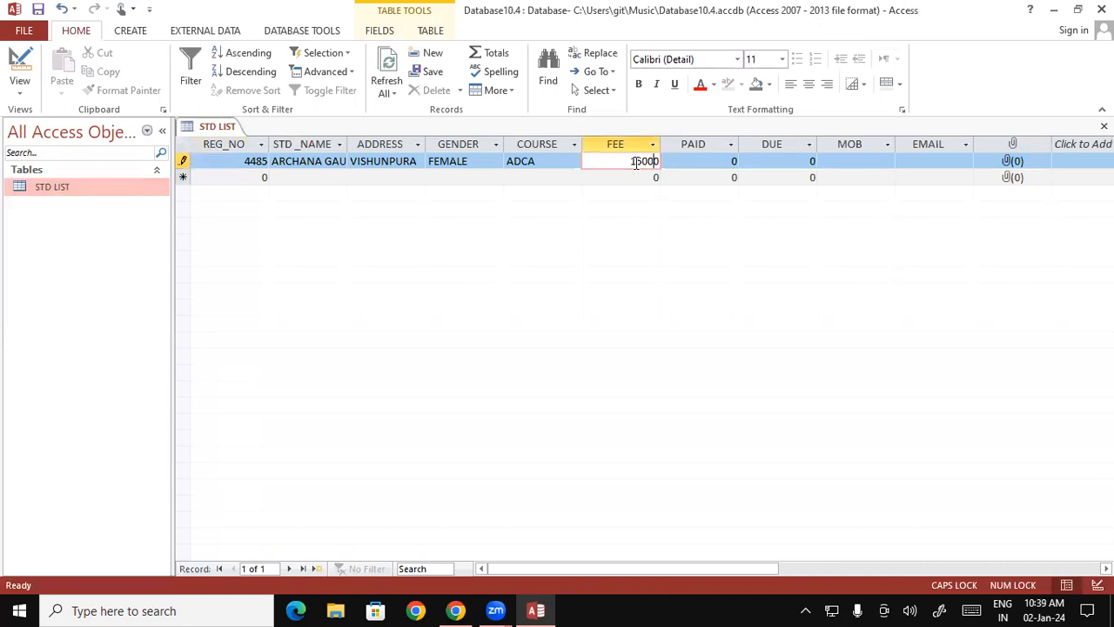
pyautogui.click(705, 159)
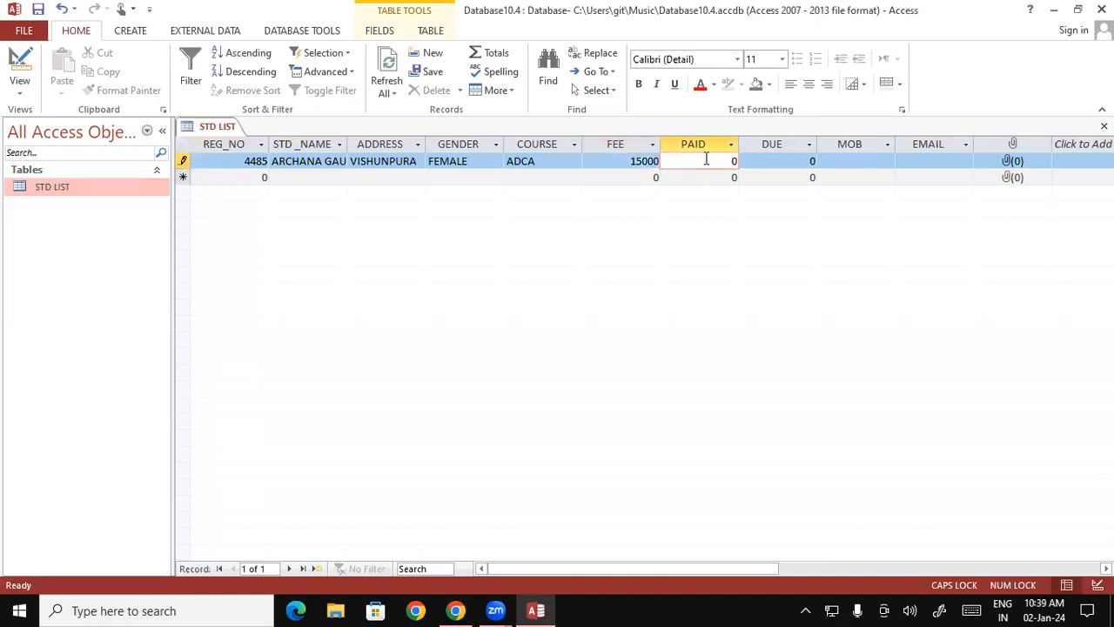
pyautogui.write('12000')
pyautogui.click(794, 162)
pyautogui.write('3000')
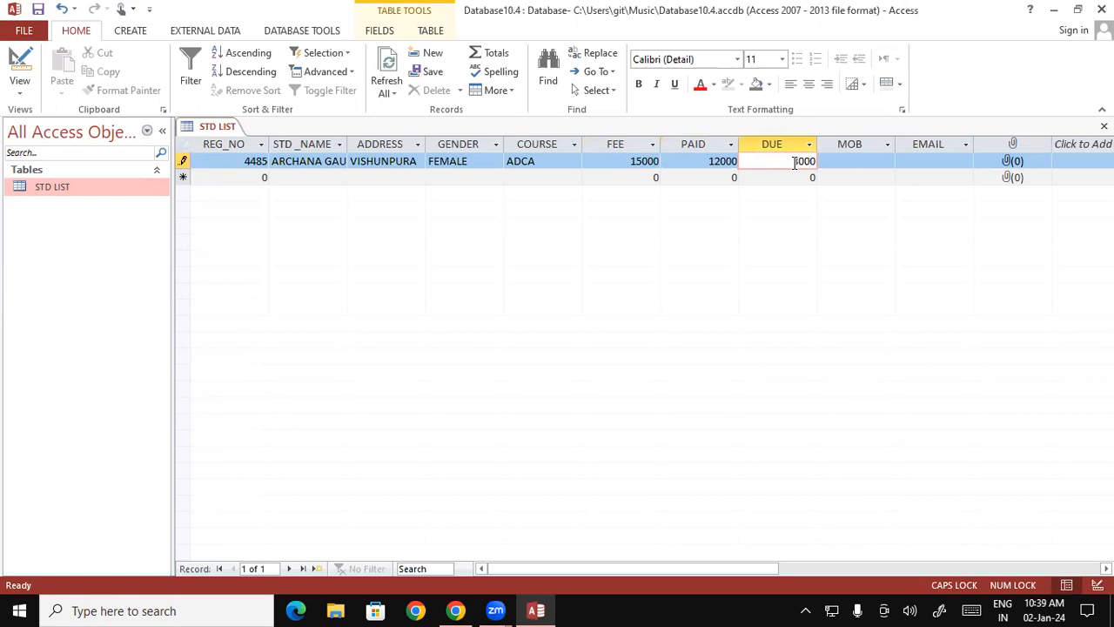
# - Enter the student's mobile number in the MOB field of the first record
pyautogui.click(862, 160)
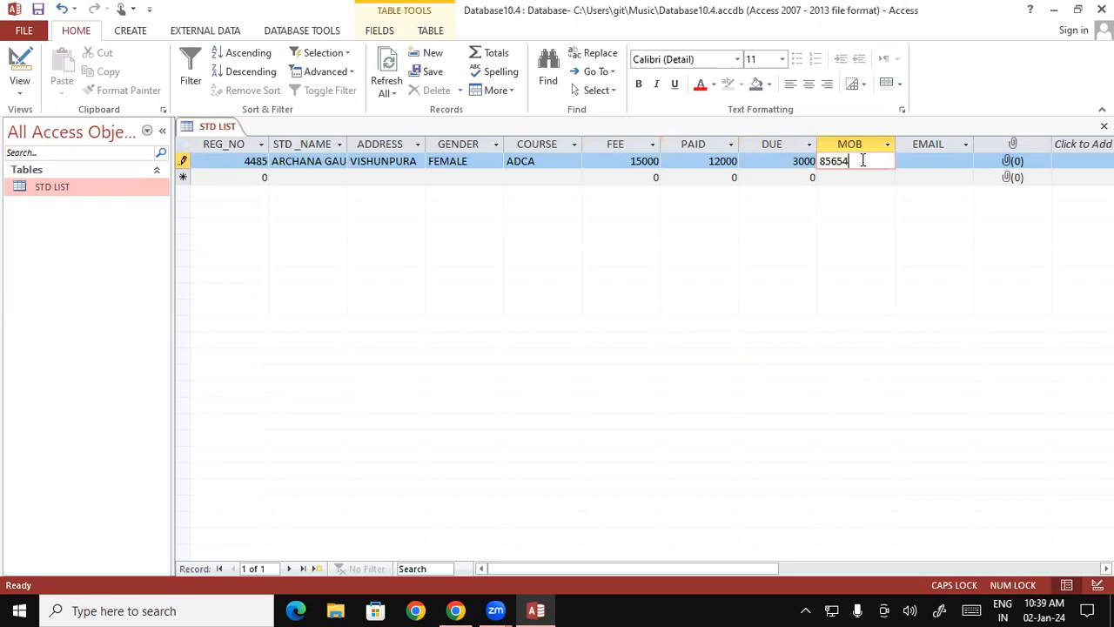
# - Enter the student's e-mail address in lowercase in the EMAIL field of the first record
pyautogui.click(930, 161)
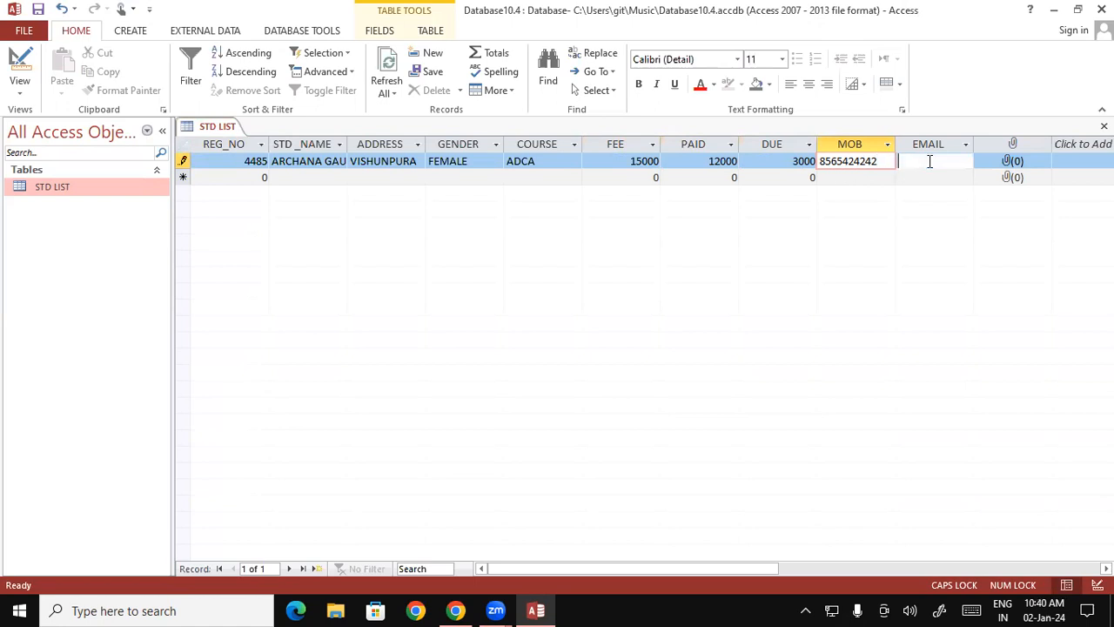
pyautogui.write('A')
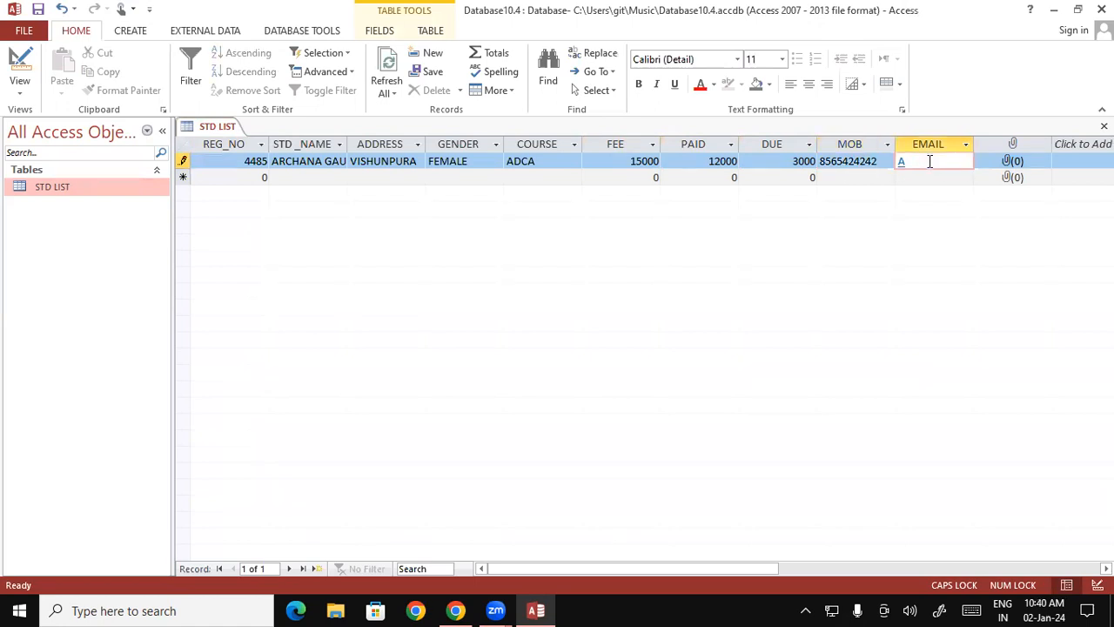
pyautogui.press('BackSpace')
pyautogui.press('capslock')
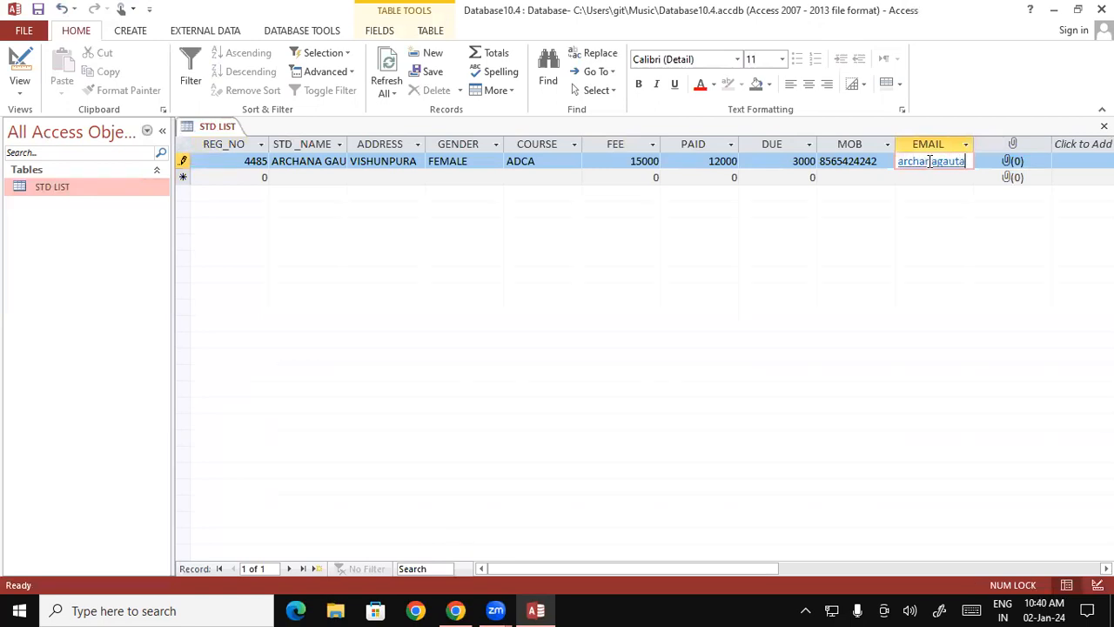
# - Attach a student photo in JPG format from the Music folder to the first record's attachment field
pyautogui.click(1005, 167)
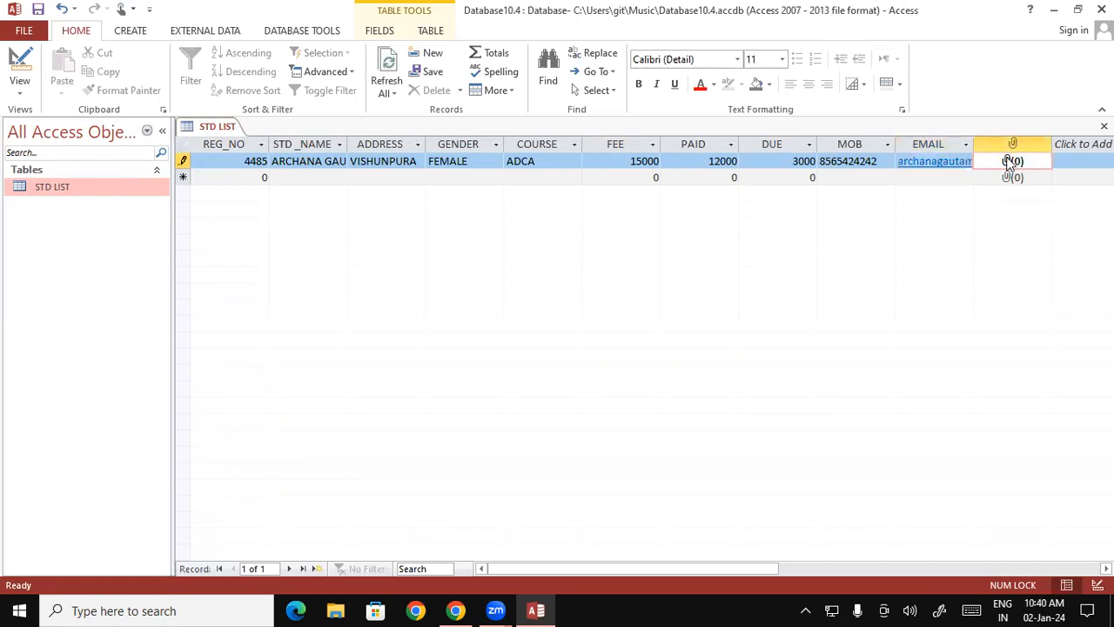
pyautogui.doubleClick(1009, 164)
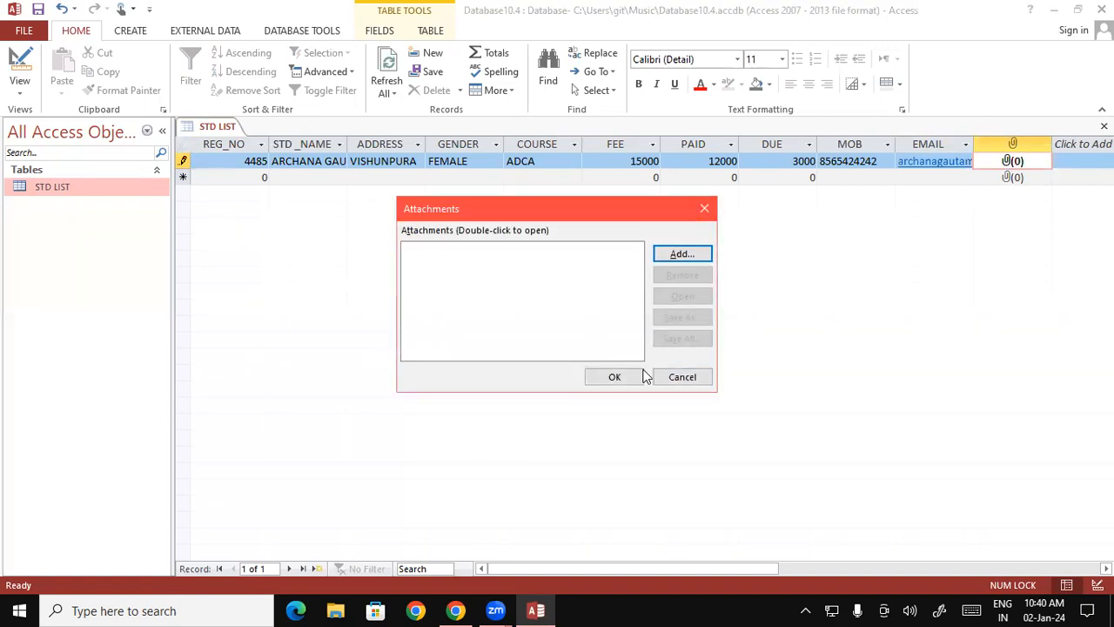
pyautogui.click(674, 253)
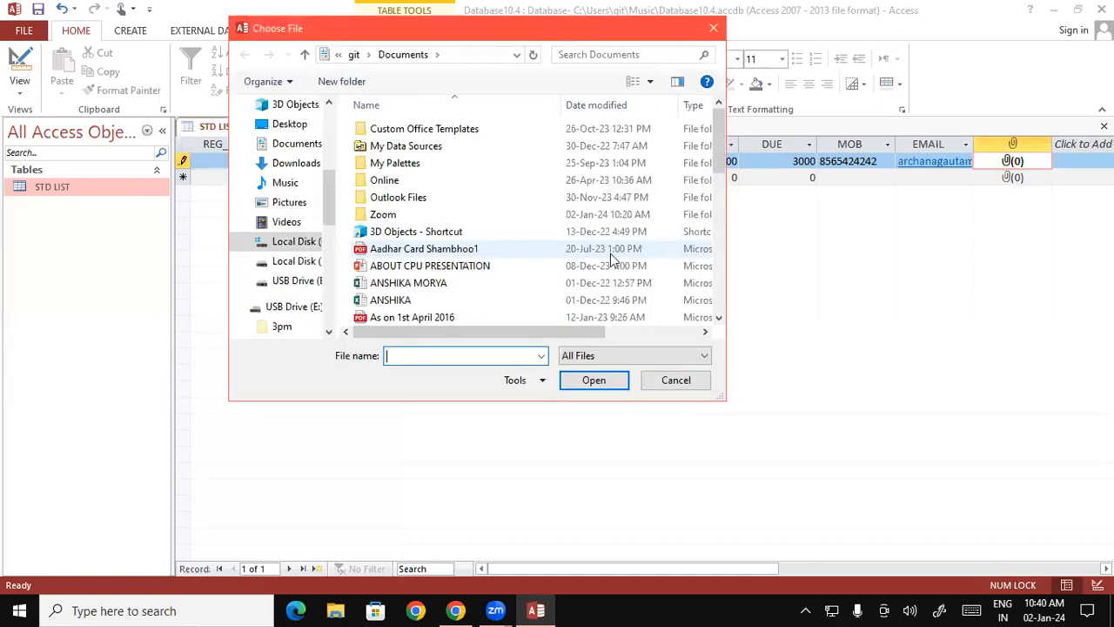
pyautogui.click(294, 182)
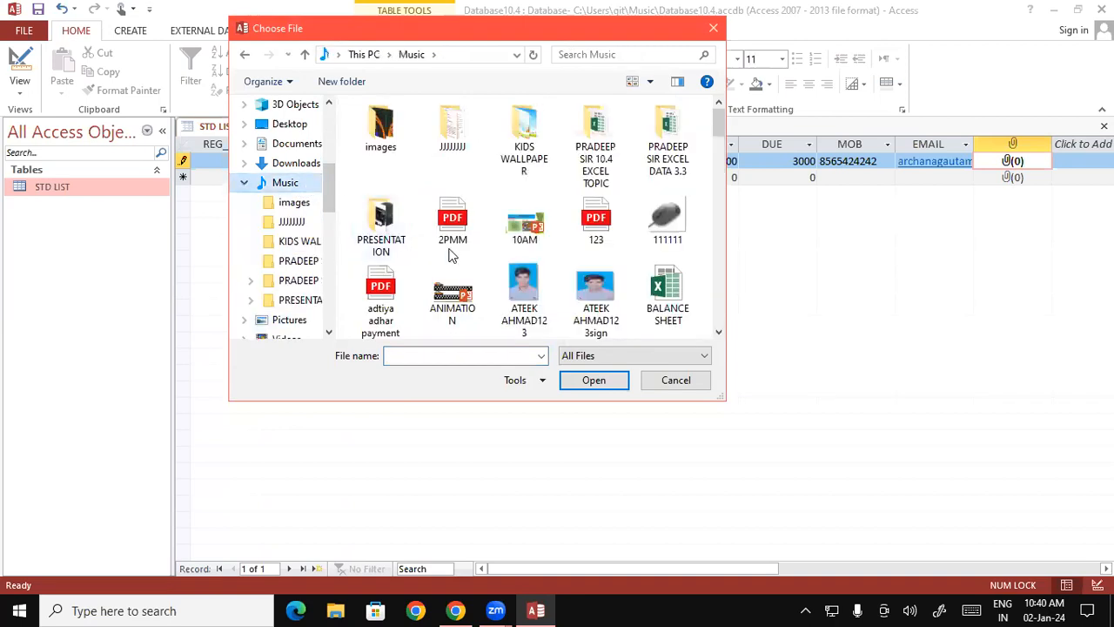
pyautogui.click(535, 291)
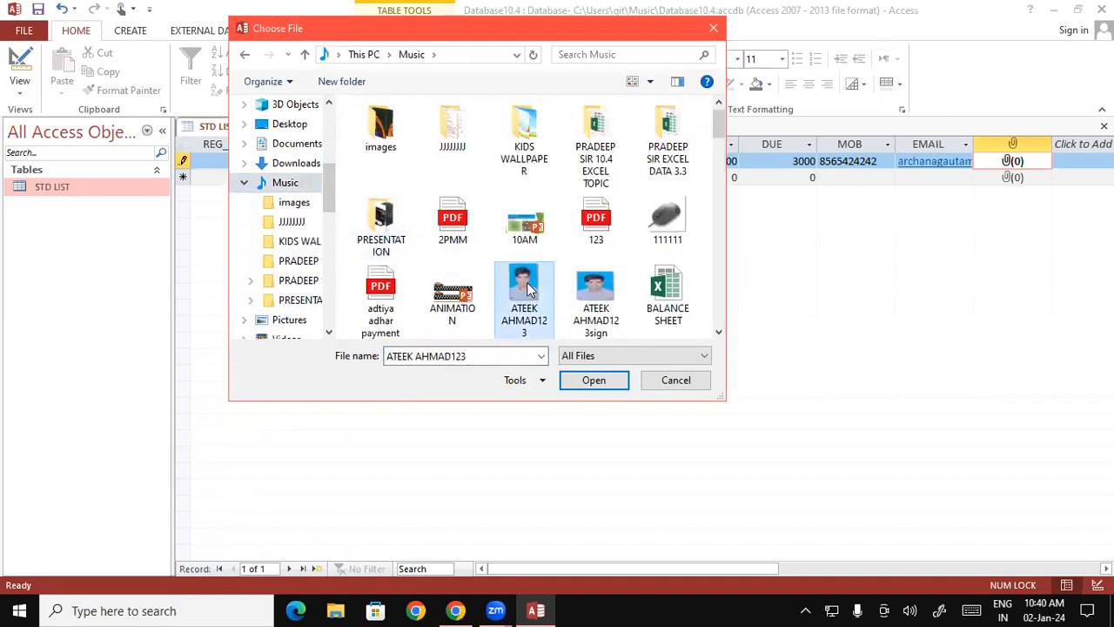
pyautogui.click(586, 379)
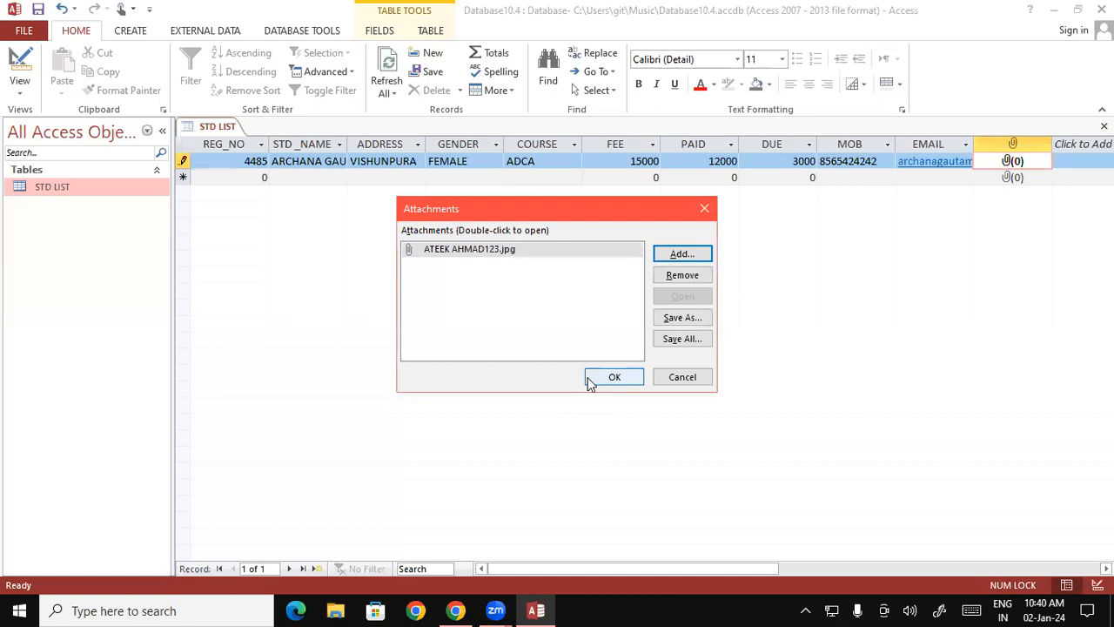
pyautogui.click(609, 380)
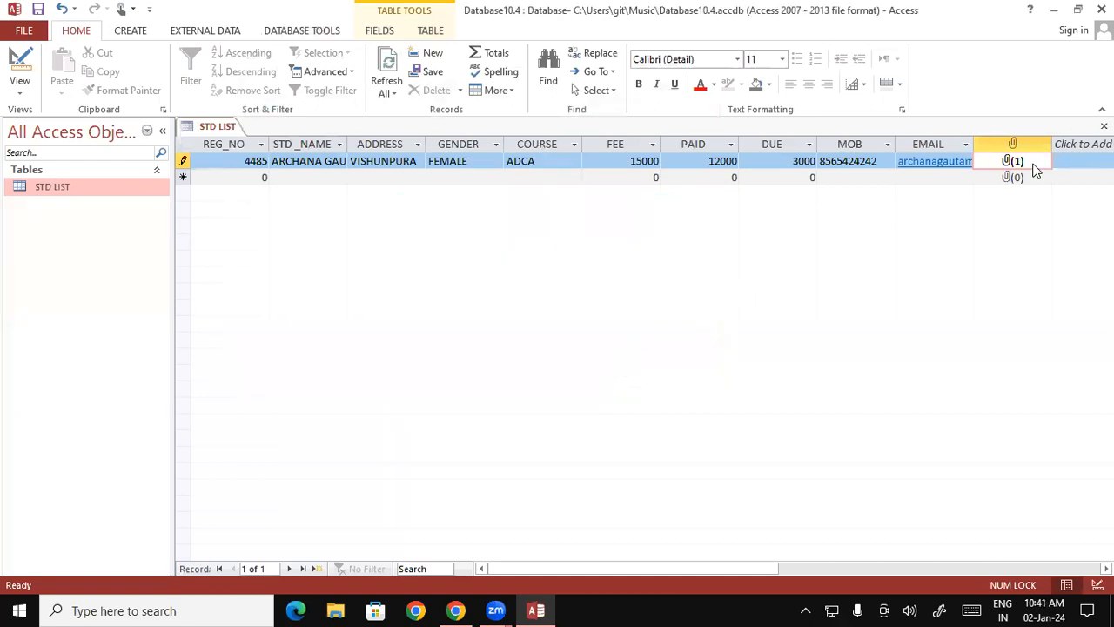
# - Start a second record and enter the student's registration number in REG_NO
pyautogui.press('Tab')
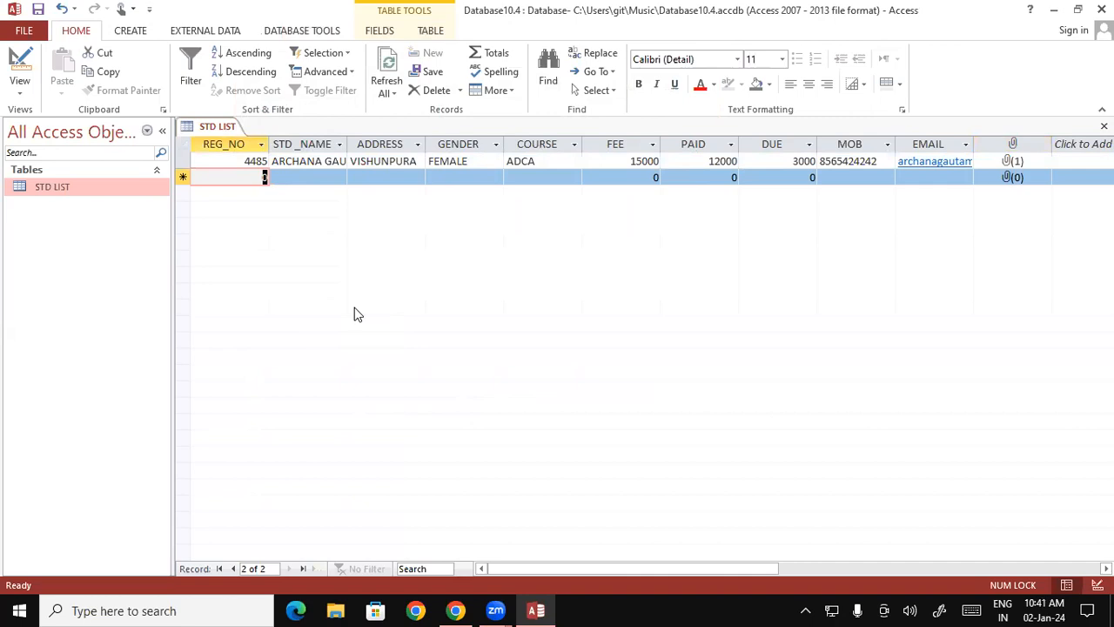
pyautogui.write('4')
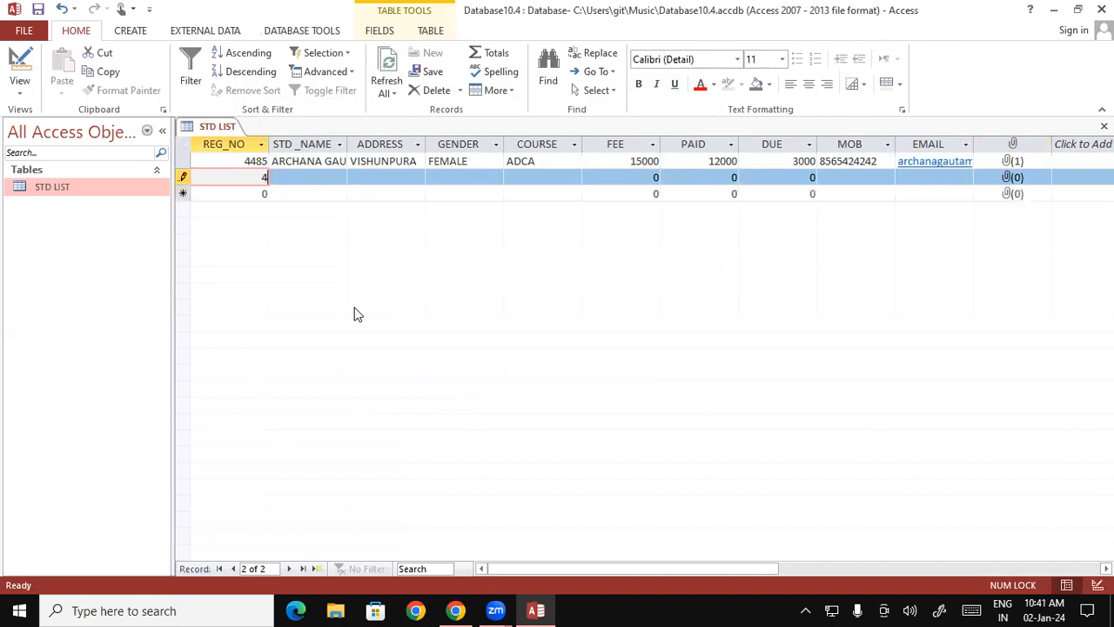
pyautogui.write('220')
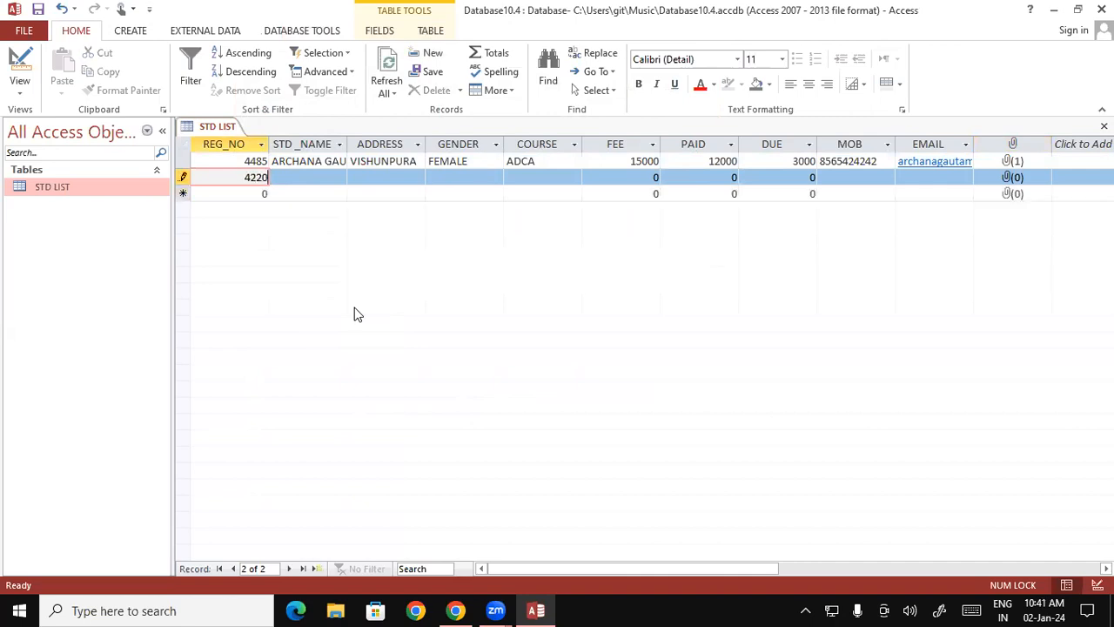
pyautogui.press('Tab')
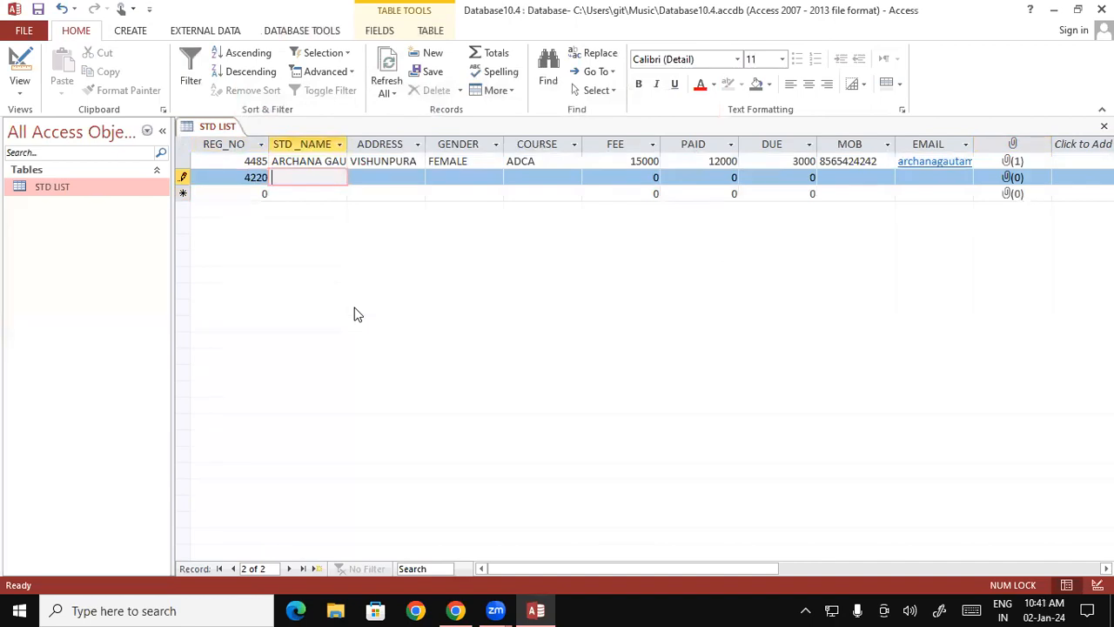
# - Enter the second student's full name in capital letters in the STD _NAME field
pyautogui.write('ayush')
pyautogui.press('BackSpace')
pyautogui.press('BackSpace')
pyautogui.press('BackSpace')
pyautogui.press('BackSpace')
pyautogui.press('BackSpace')
pyautogui.press('BackSpace')
pyautogui.press('capslock')
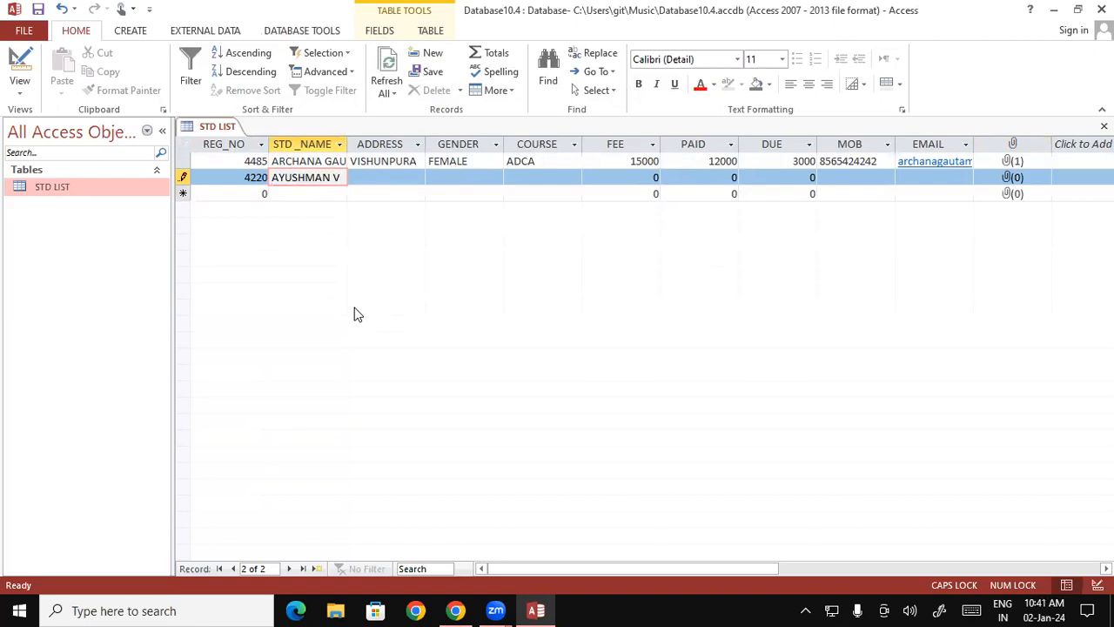
pyautogui.press('Tab')
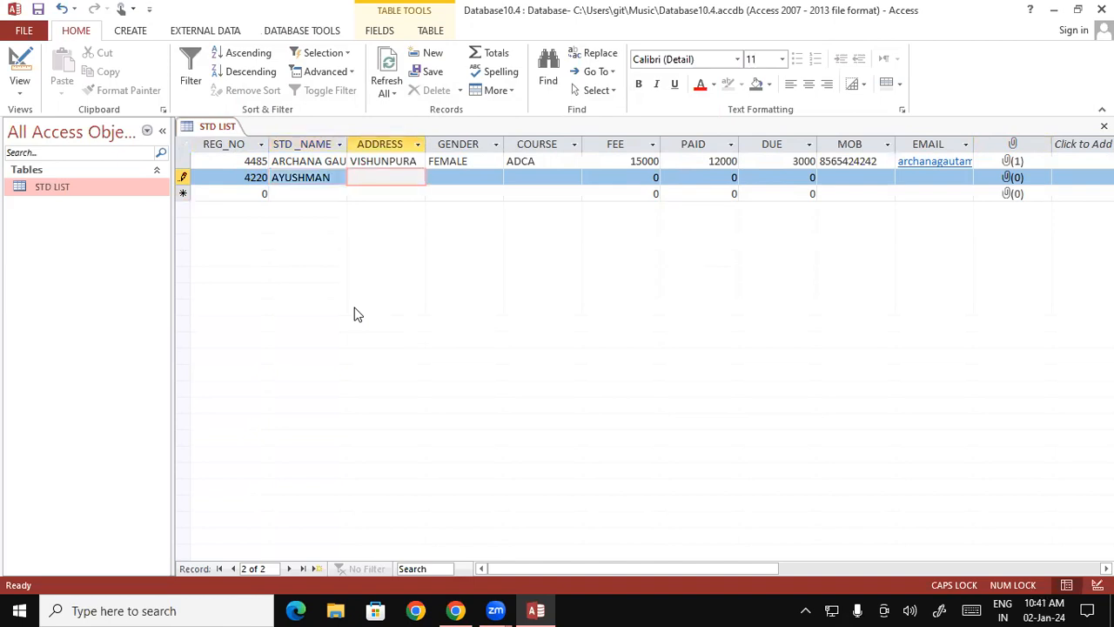
pyautogui.click(348, 177)
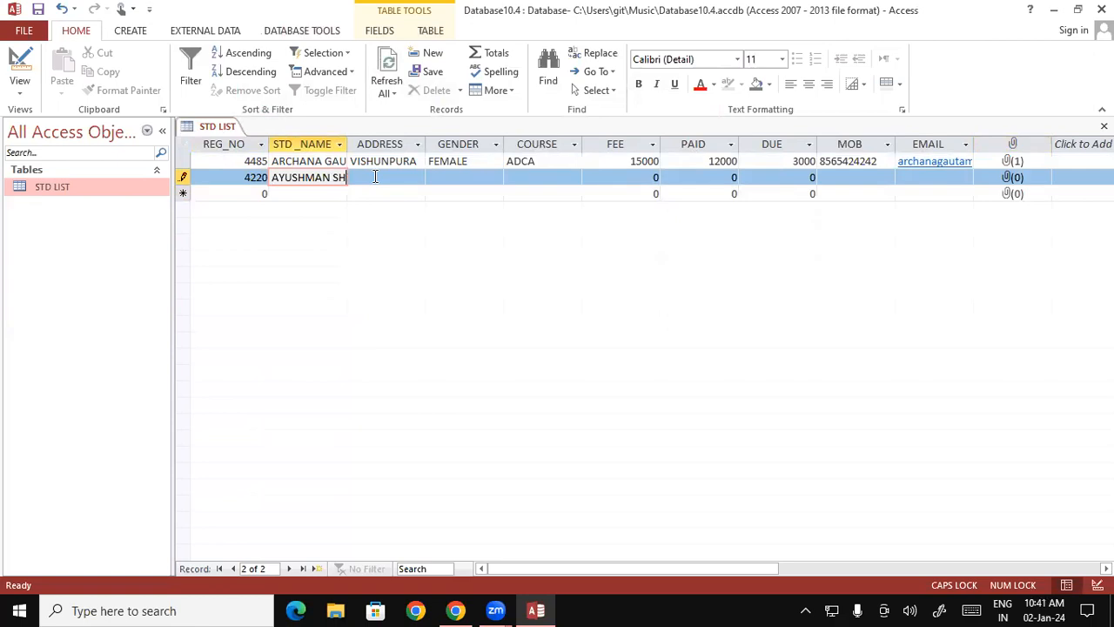
pyautogui.press('Tab')
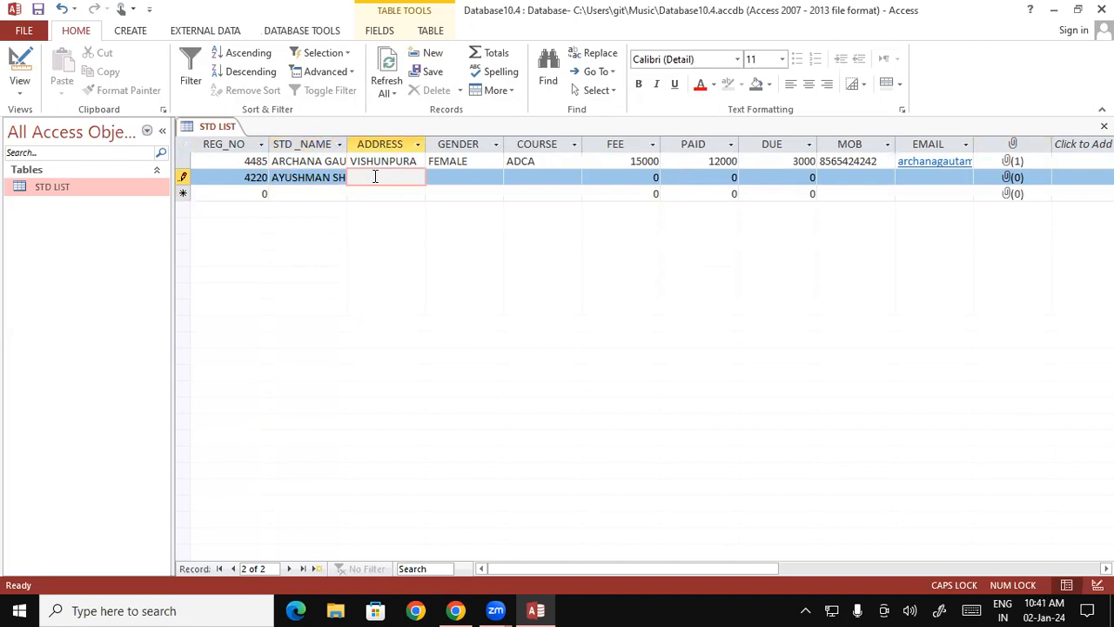
# - Fill in the student's address in the ADDRESS field of the second record
pyautogui.write('BUJURG')
pyautogui.press('Tab')
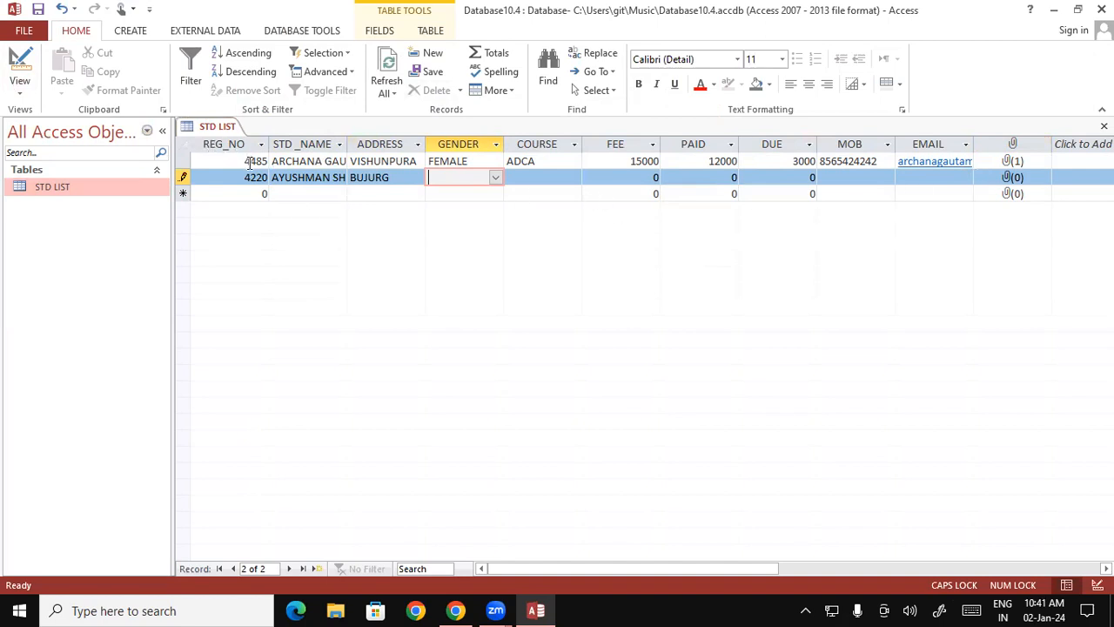
# - Set the second record's GENDER to MALE and its COURSE to ADFA from the lookup lists
pyautogui.click(495, 178)
pyautogui.click(473, 191)
pyautogui.click(536, 177)
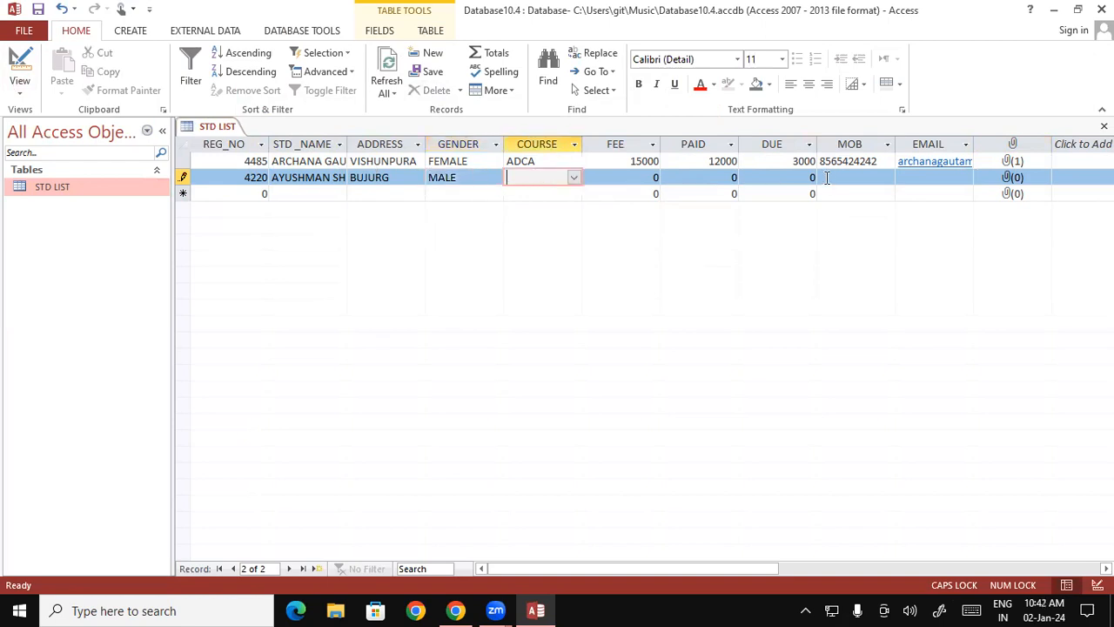
pyautogui.click(573, 177)
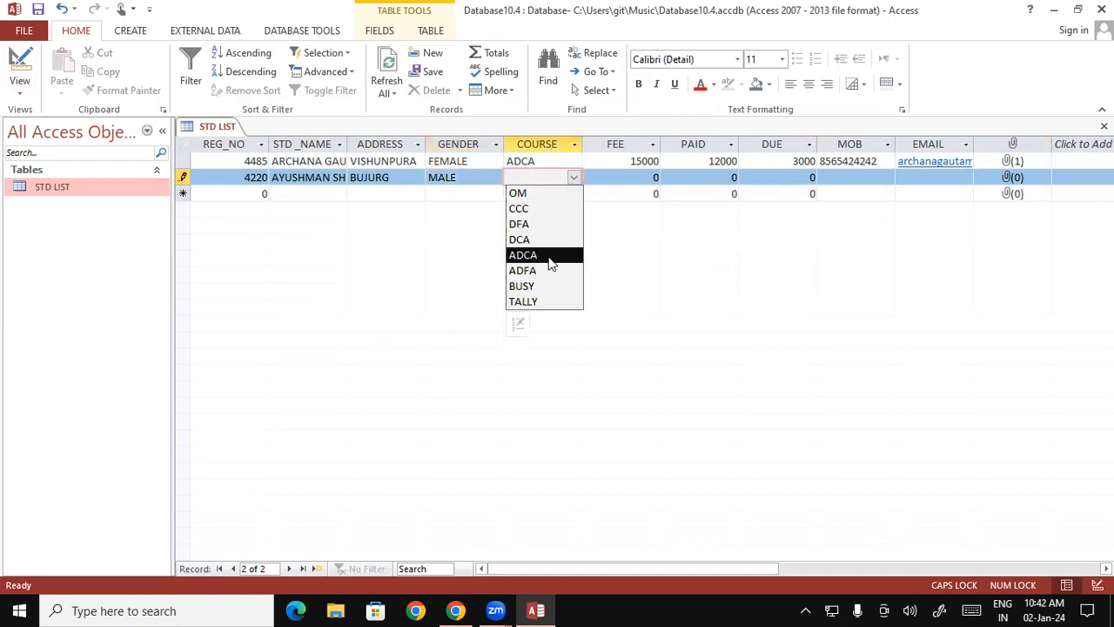
pyautogui.click(542, 276)
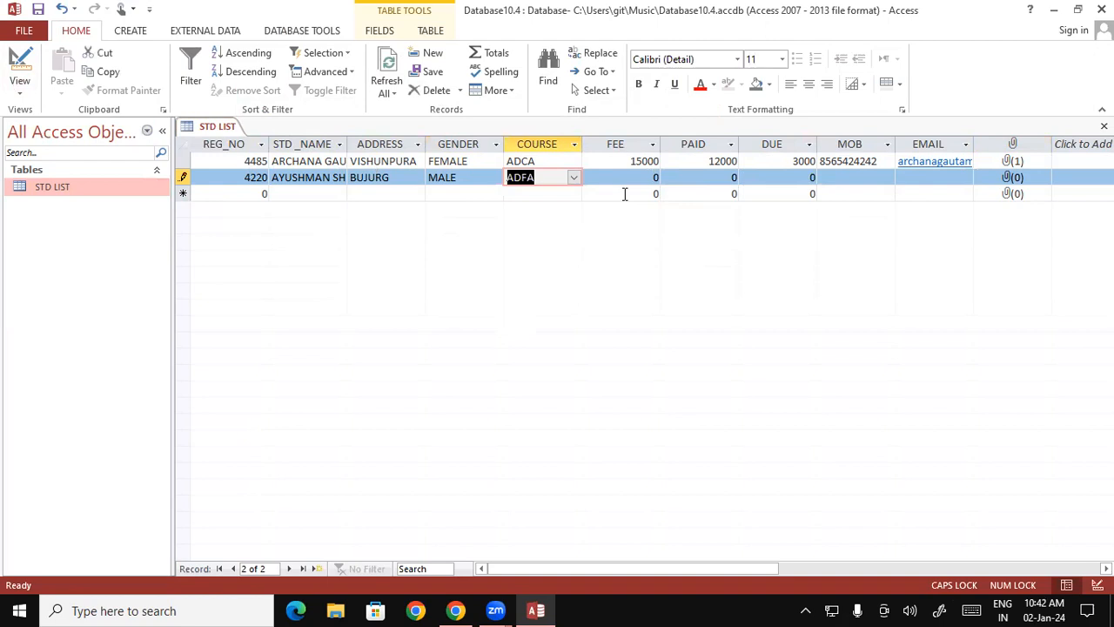
# - Enter 15000 in both the FEE and PAID fields of the second record, skipping the DUE field
pyautogui.click(642, 177)
pyautogui.write('15000')
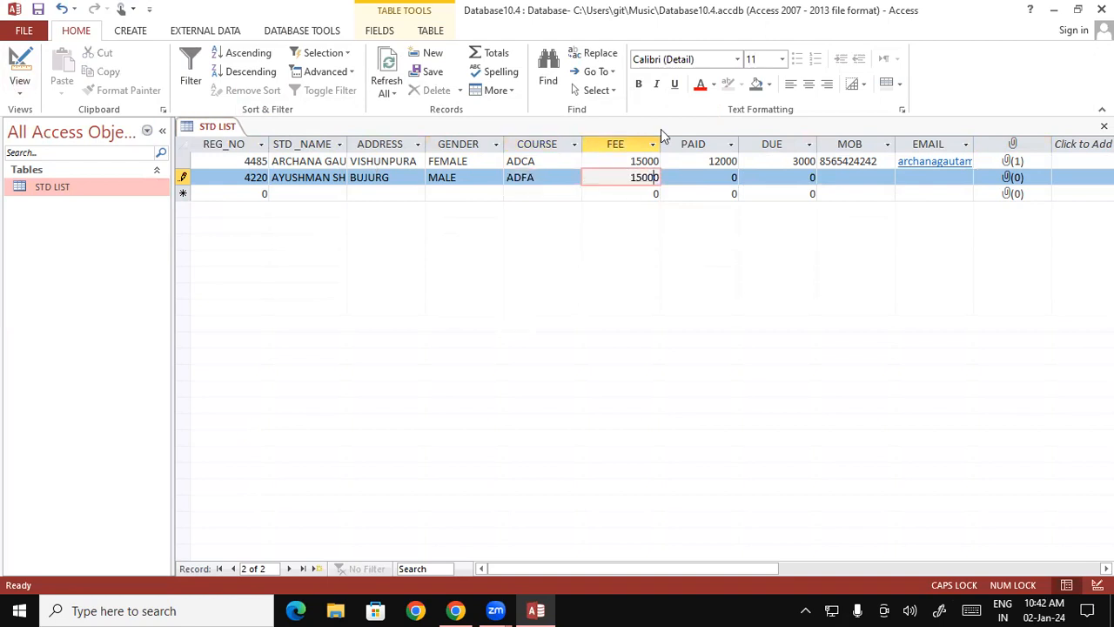
pyautogui.click(726, 183)
pyautogui.moveTo(726, 177); pyautogui.dragTo(755, 177)
pyautogui.write('1')
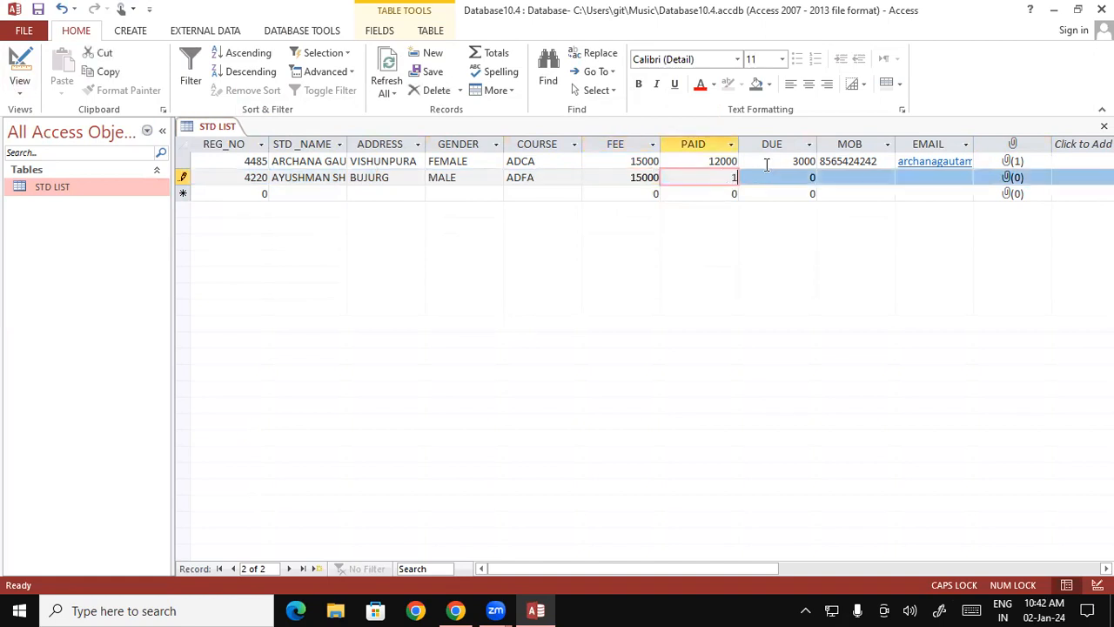
pyautogui.write('5000')
pyautogui.press('Tab')
# - Enter the student's mobile number in the MOB field of the second record
pyautogui.press('Tab')
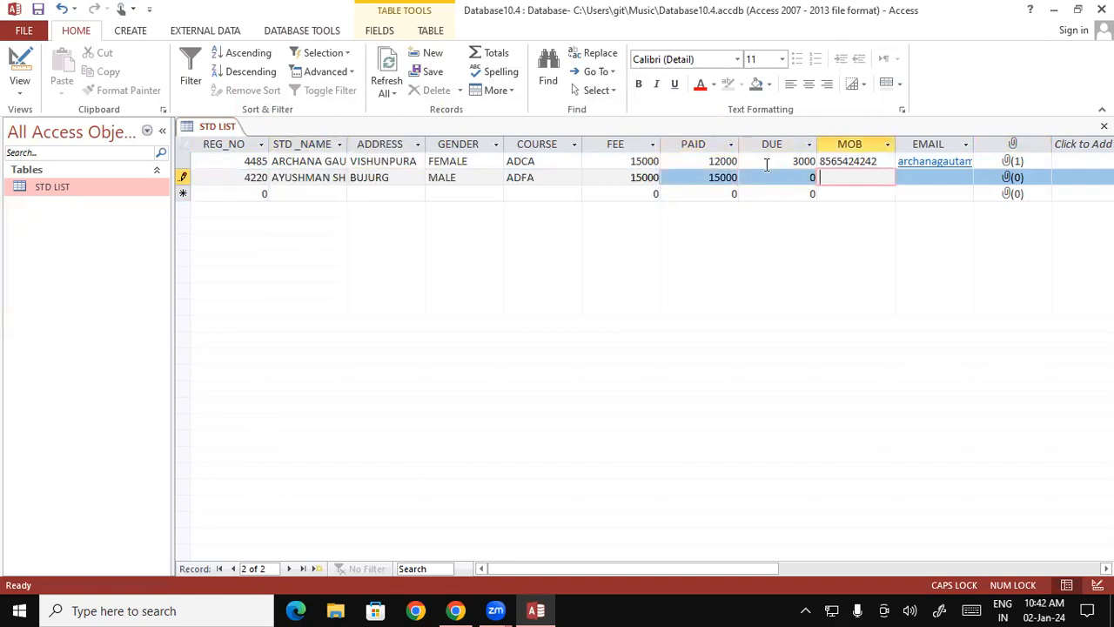
pyautogui.press('Tab')
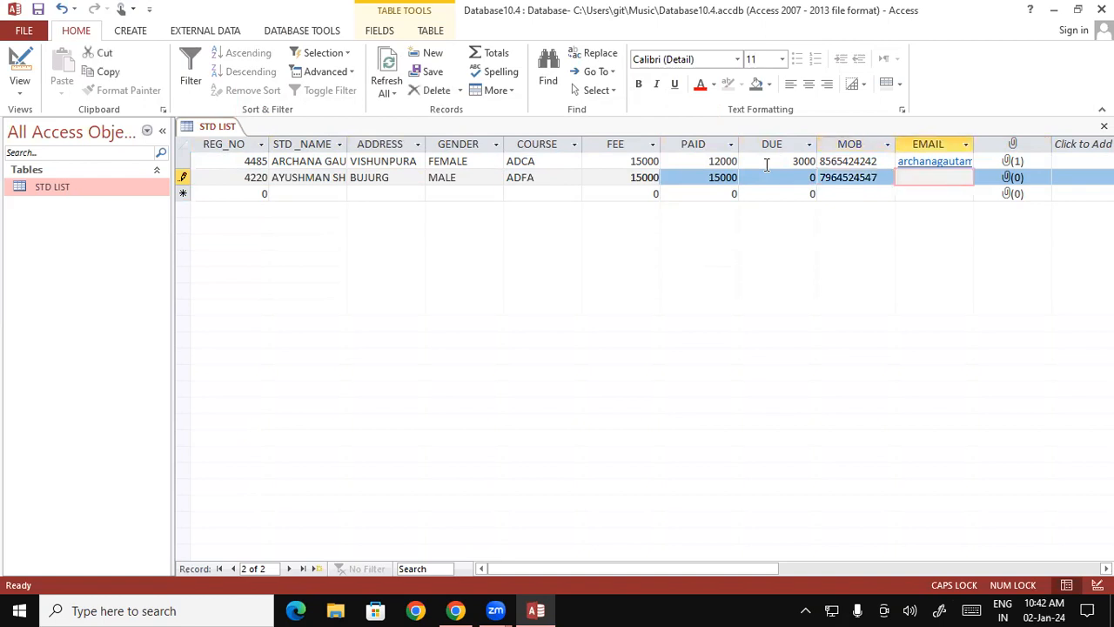
# - Fill in the student's e-mail address in lowercase in the EMAIL field of the second record
pyautogui.write('AYUSH')
pyautogui.press('BackSpace')
pyautogui.press('BackSpace')
pyautogui.press('BackSpace')
pyautogui.press('BackSpace')
pyautogui.press('BackSpace')
pyautogui.press('capslock')
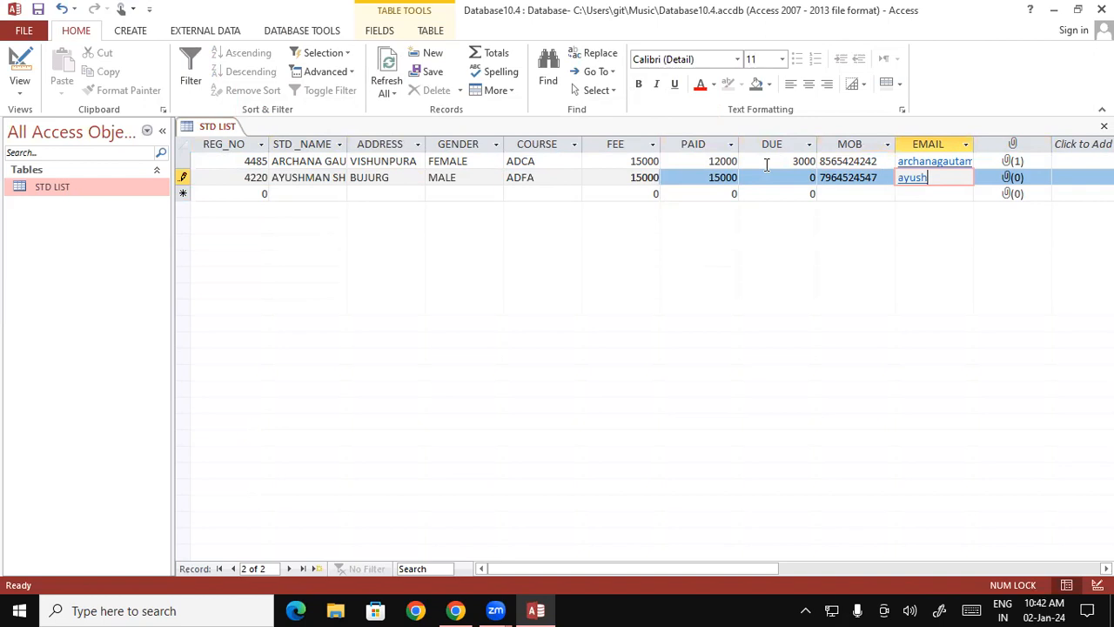
# - Add the picture 111111 from the Music folder to the second record's attachments
pyautogui.click(1011, 178)
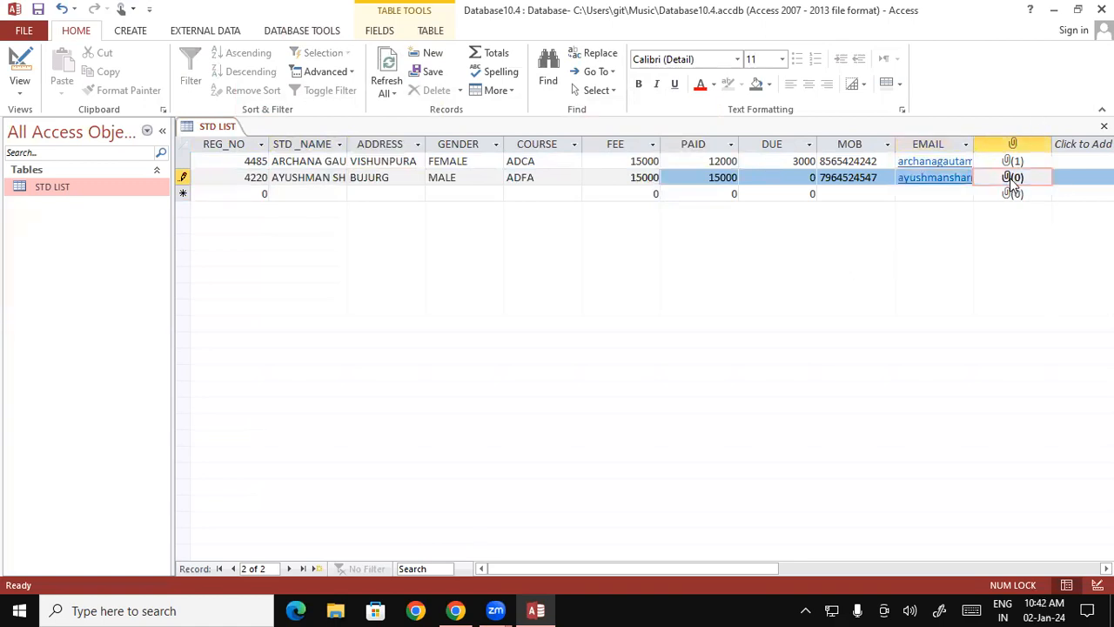
pyautogui.rightClick(1008, 179)
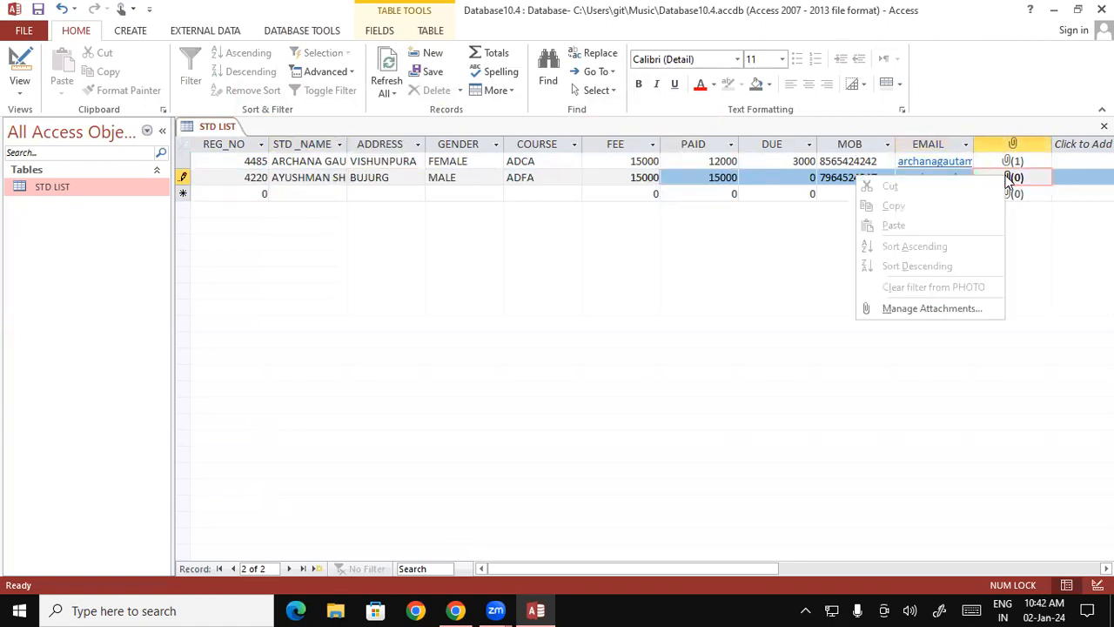
pyautogui.click(1033, 182)
pyautogui.rightClick(1033, 183)
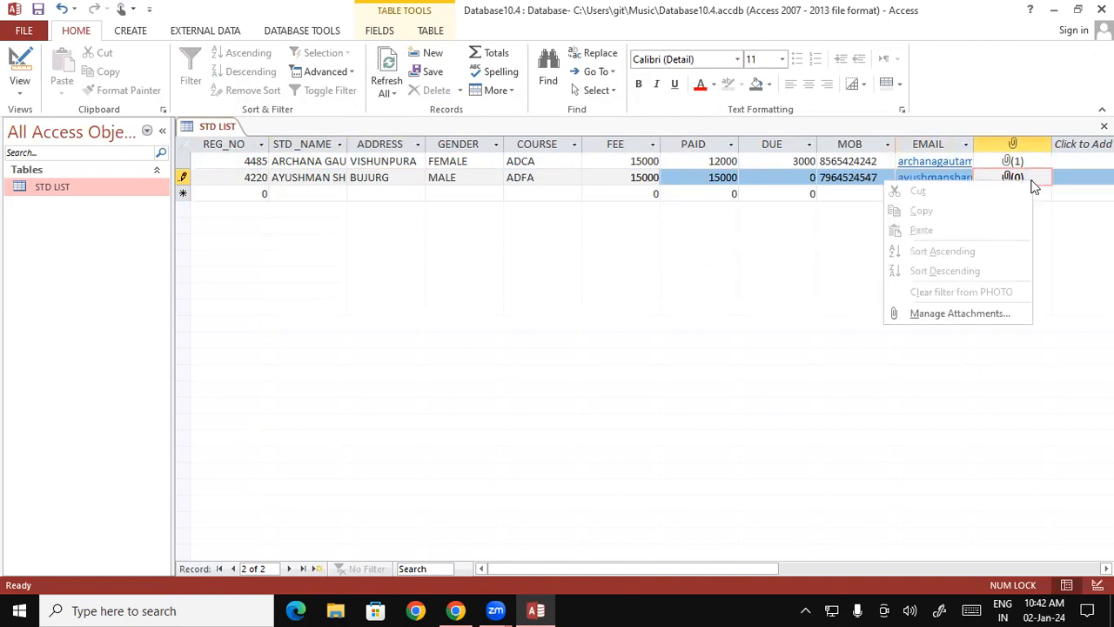
pyautogui.click(942, 315)
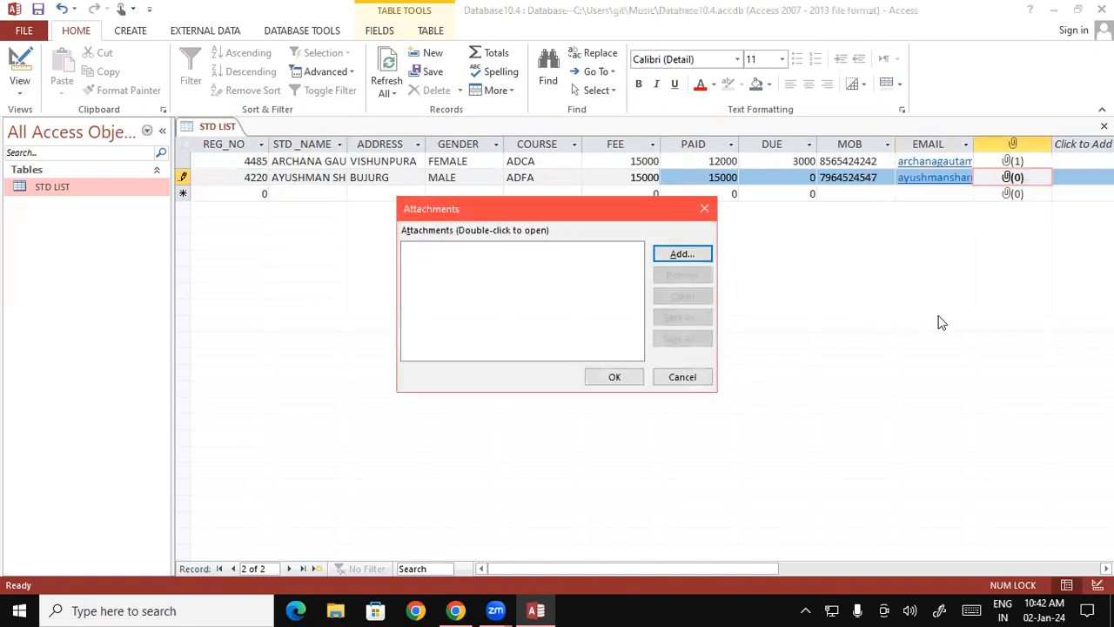
pyautogui.click(708, 253)
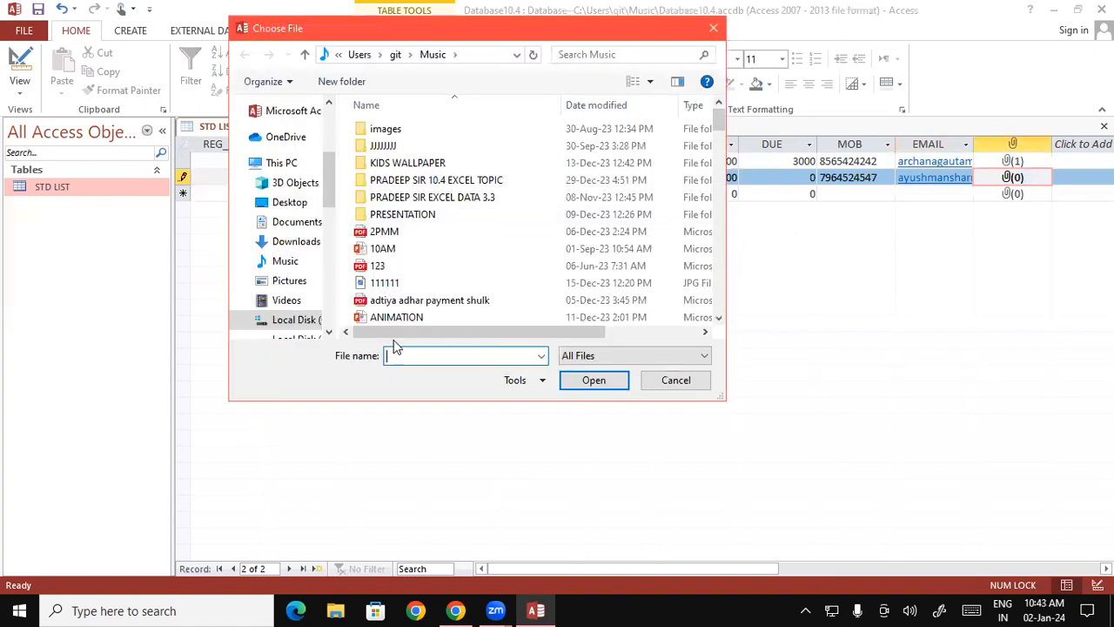
pyautogui.click(406, 271)
pyautogui.click(406, 283)
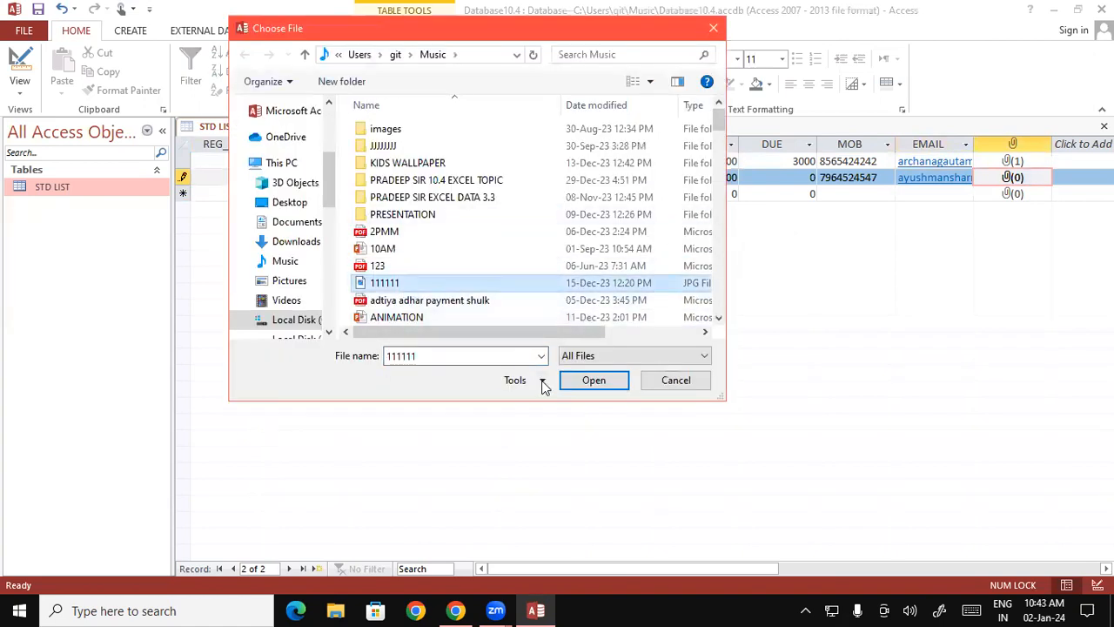
pyautogui.click(570, 381)
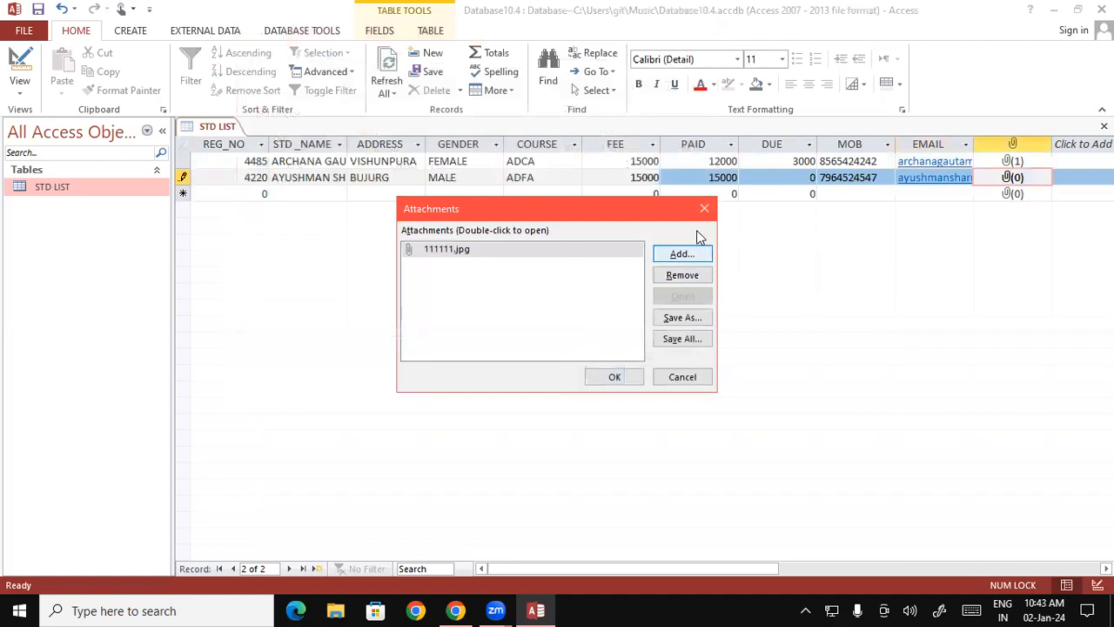
# - Add the photo iiii 001 from the 2023-10-04 iiii folder in Pictures to the second record's attachments and confirm
pyautogui.click(686, 256)
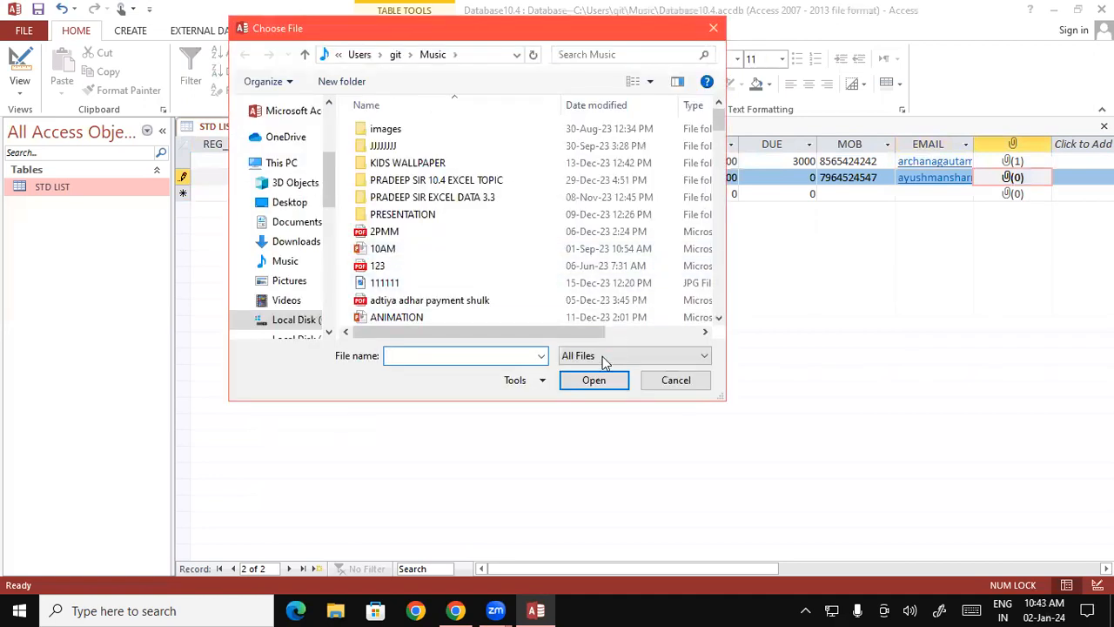
pyautogui.click(292, 280)
pyautogui.doubleClick(408, 276)
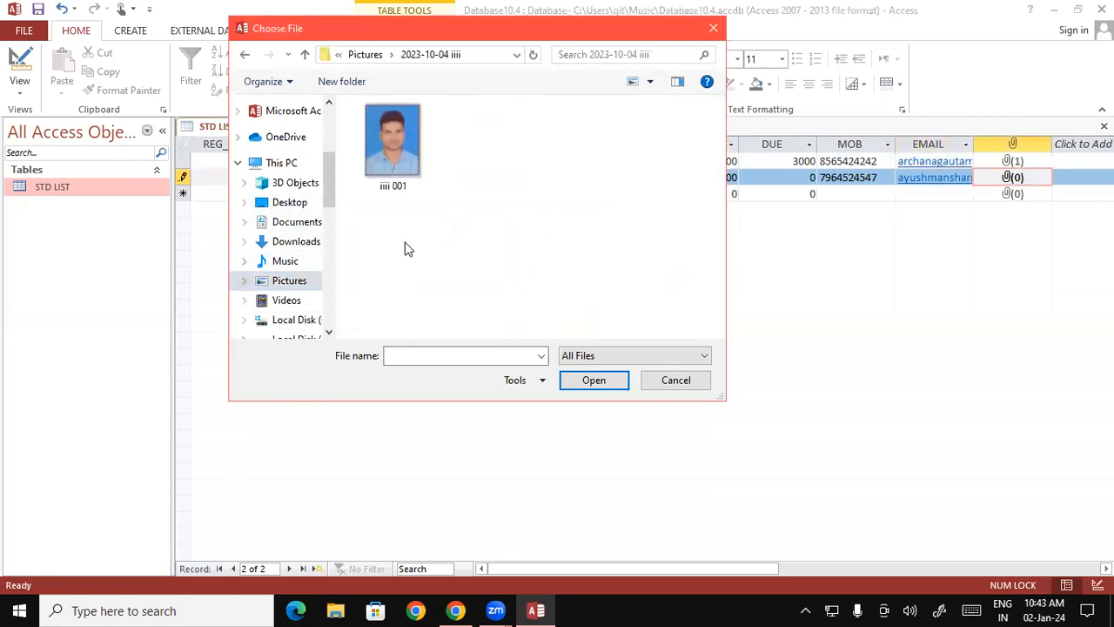
pyautogui.click(379, 151)
pyautogui.click(594, 380)
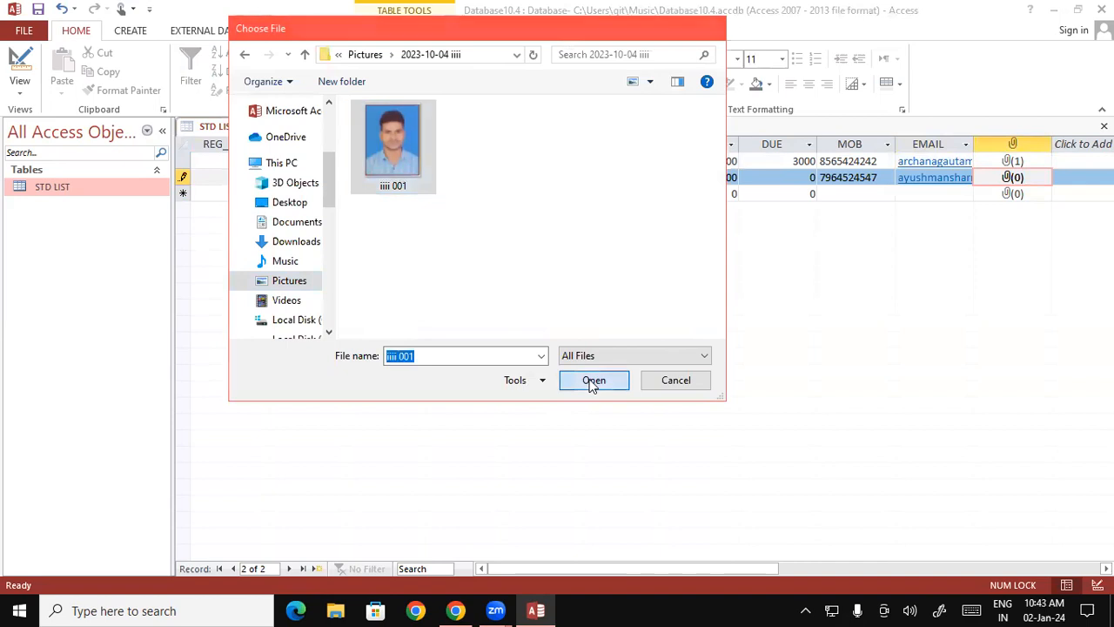
pyautogui.click(617, 377)
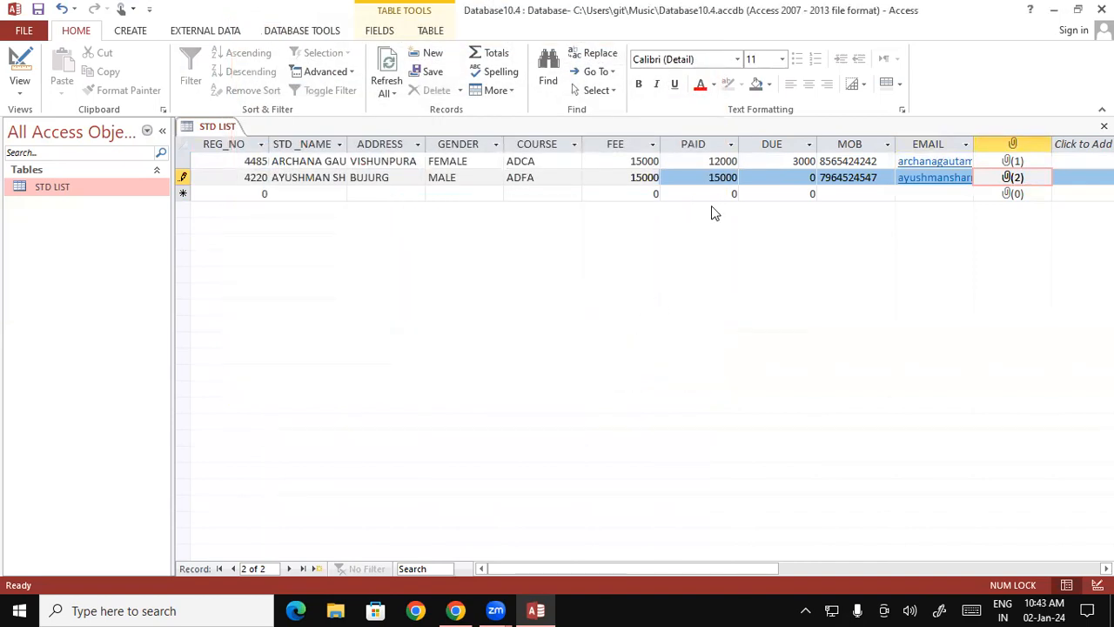
# - Remove 111111.jpg from the second record's attachments and confirm
pyautogui.rightClick(1019, 180)
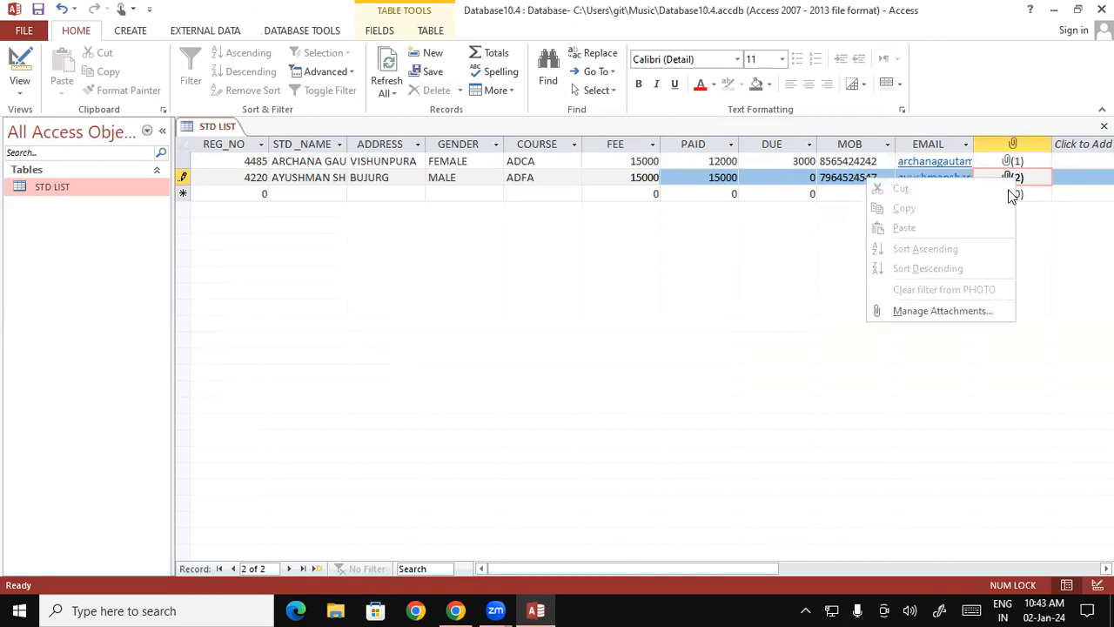
pyautogui.click(942, 311)
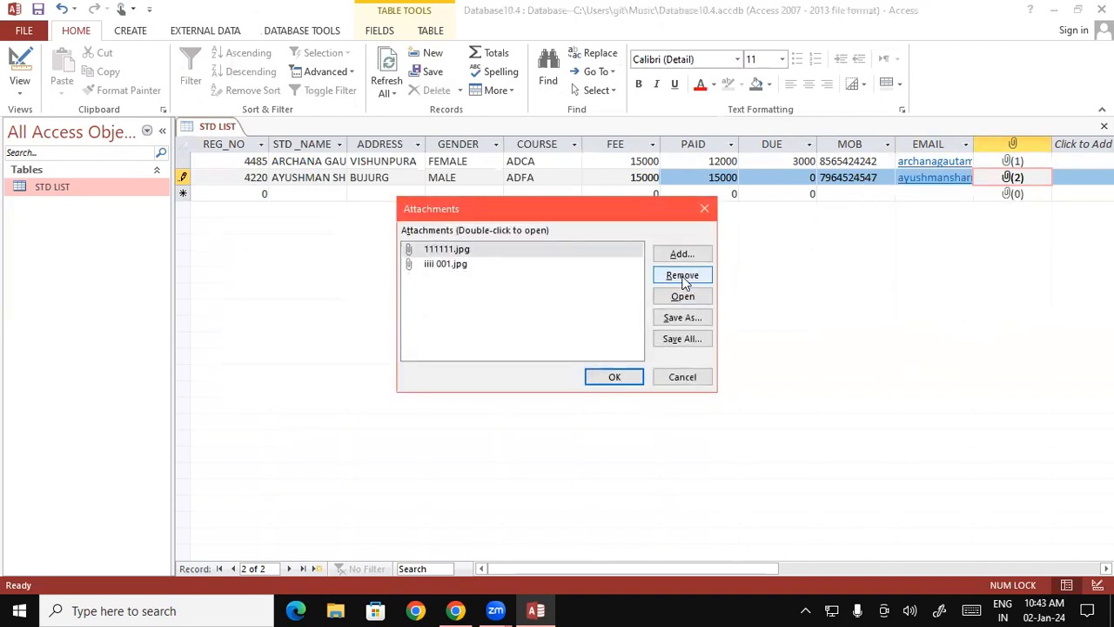
pyautogui.click(467, 253)
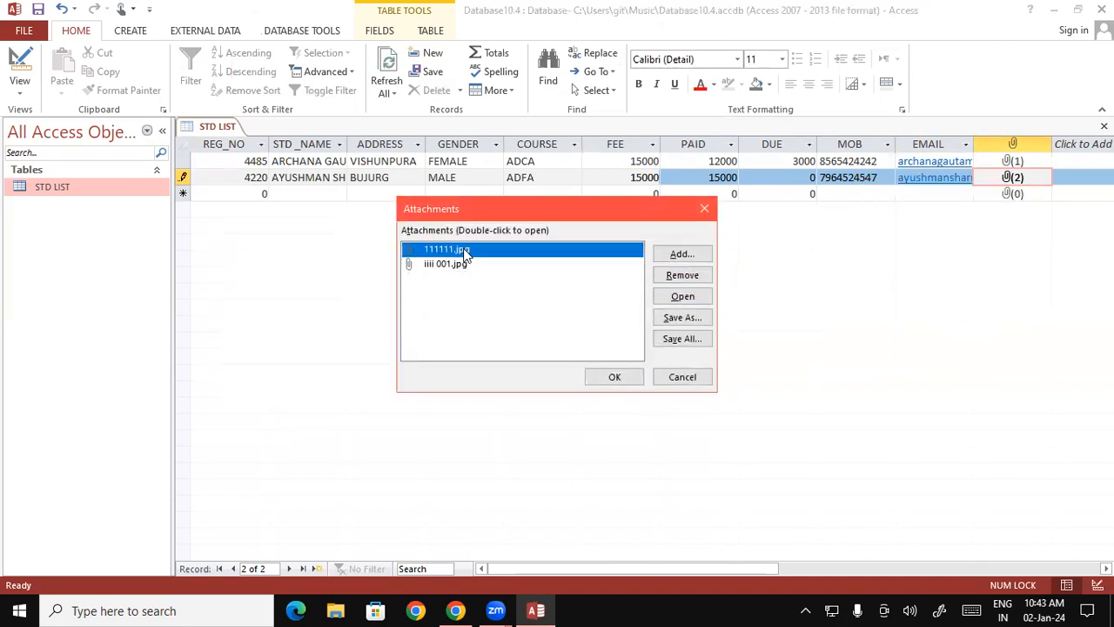
pyautogui.click(679, 276)
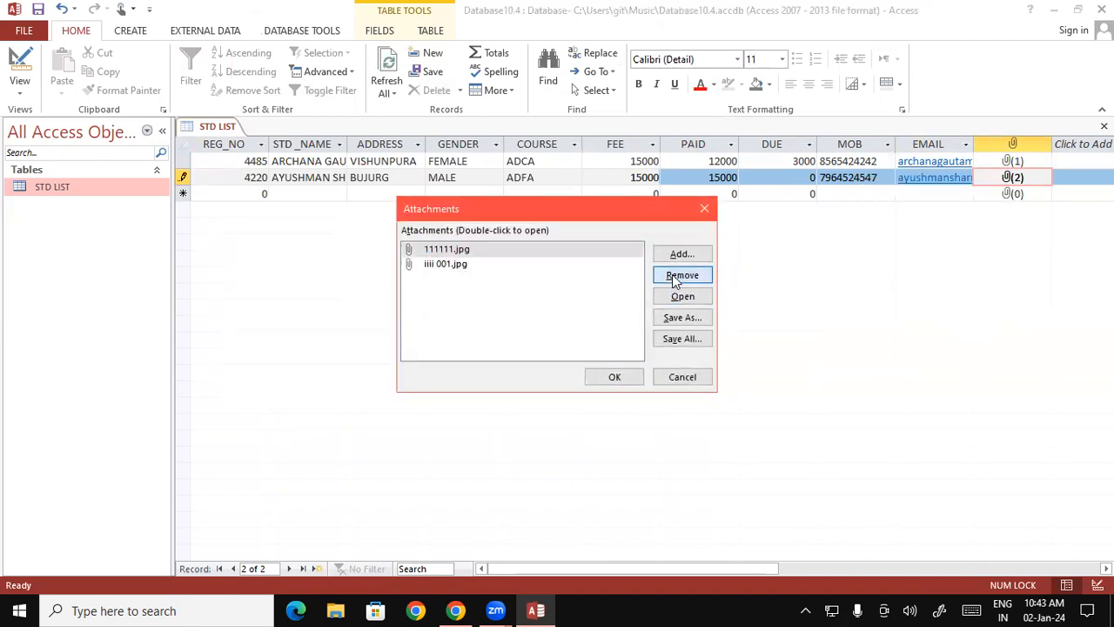
pyautogui.click(604, 378)
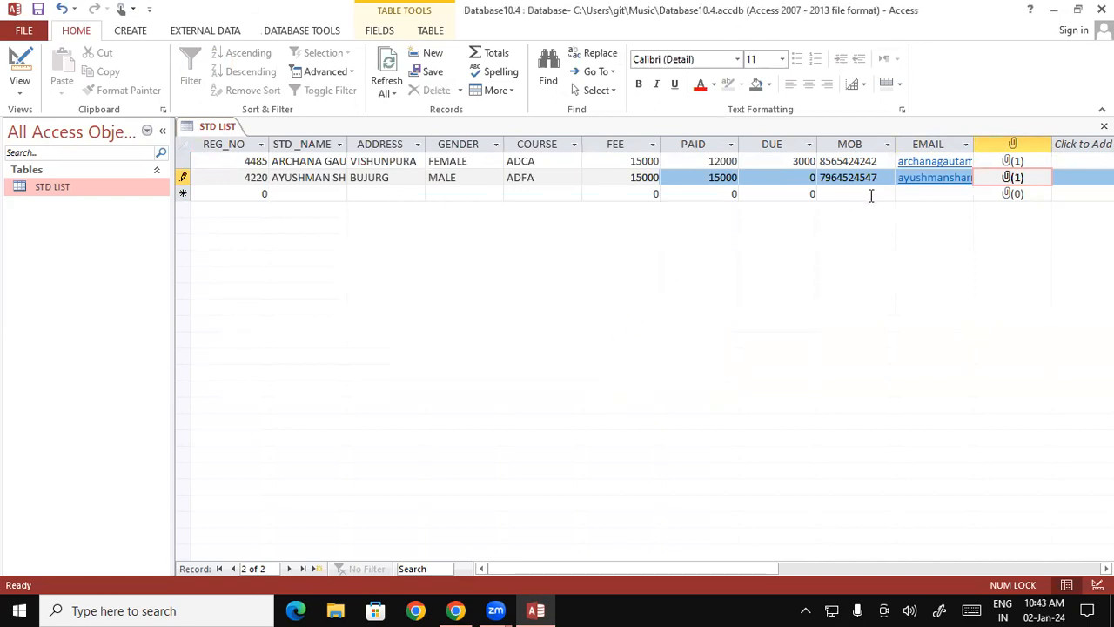
# - Start the third record by entering the student's registration number in REG_NO and the full name in uppercase in STD _NAME
pyautogui.press('Tab')
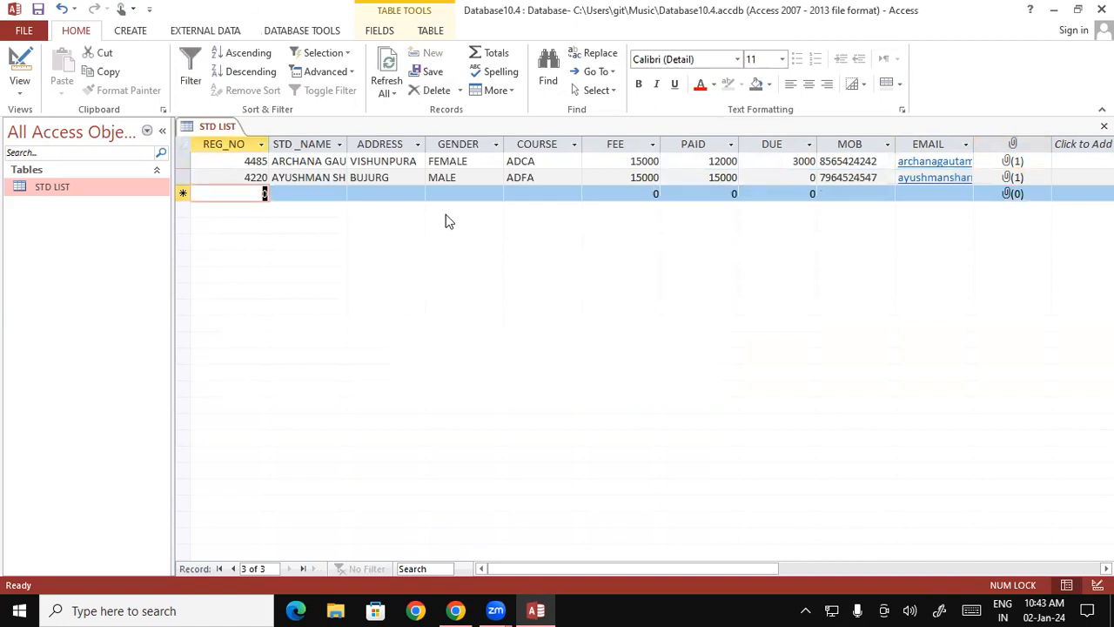
pyautogui.press('Tab')
pyautogui.press('BackSpace')
pyautogui.press('BackSpace')
pyautogui.press('BackSpace')
pyautogui.press('BackSpace')
pyautogui.press('BackSpace')
pyautogui.press('capslock')
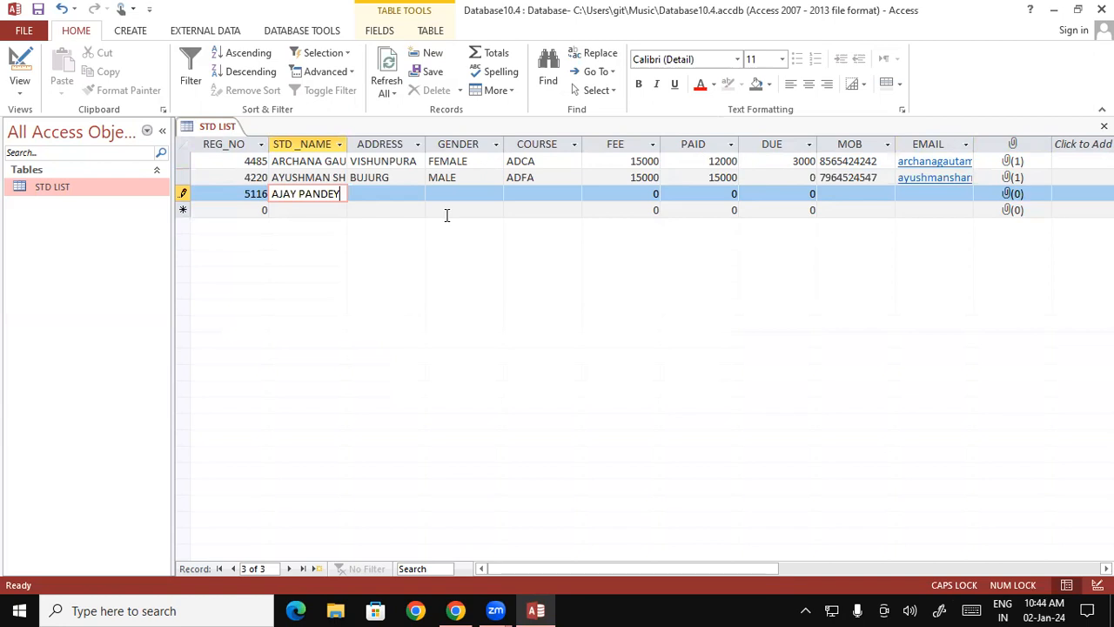
pyautogui.press('Tab')
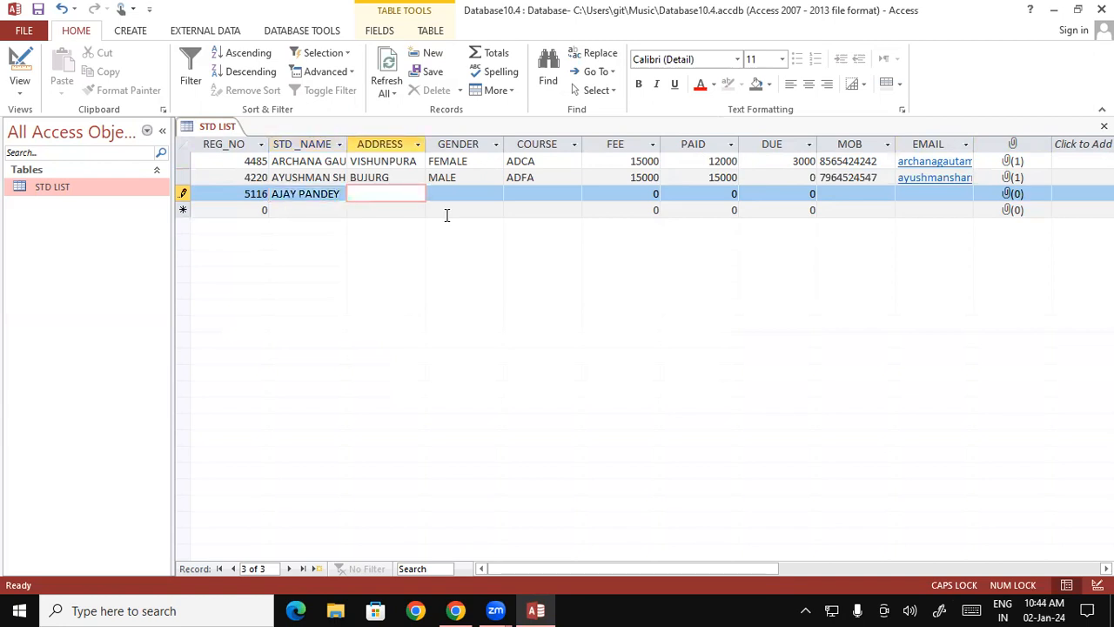
# - Fill in the student's address in the ADDRESS field of the third record
pyautogui.write('PAGRA')
pyautogui.press('Tab')
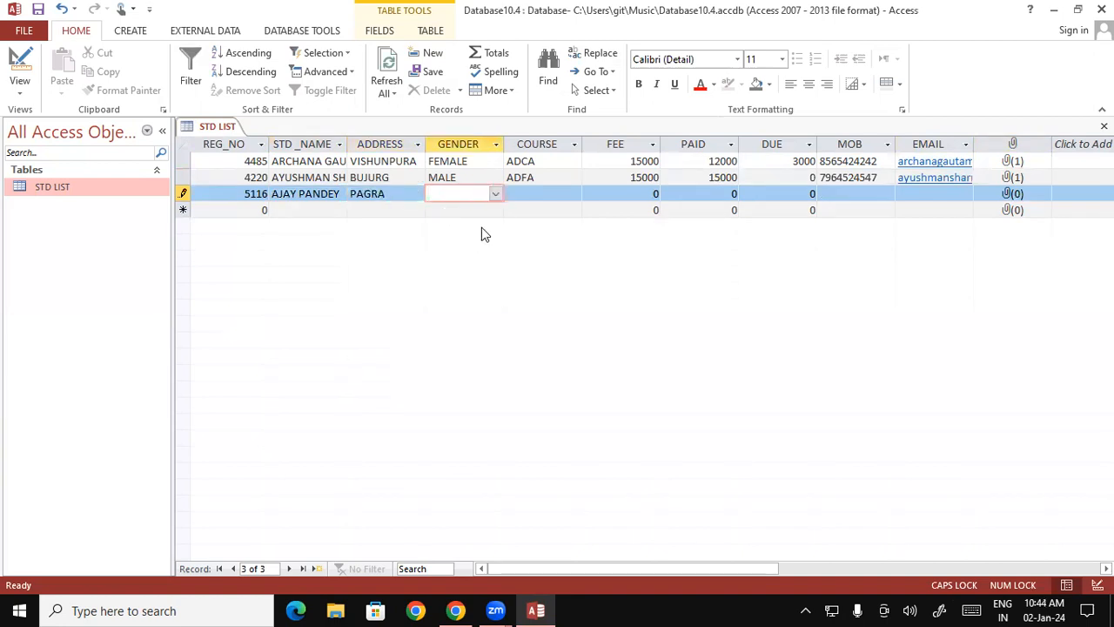
# - Set the third record's GENDER to MALE and its COURSE to BUSY from the lookup lists
pyautogui.click(495, 194)
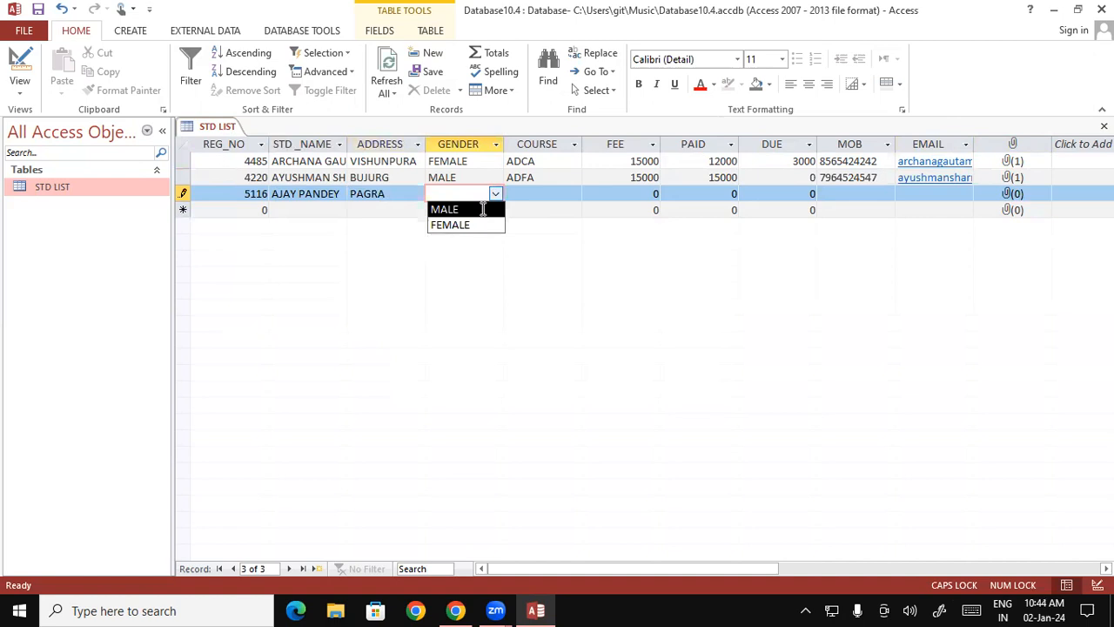
pyautogui.click(483, 209)
pyautogui.click(535, 196)
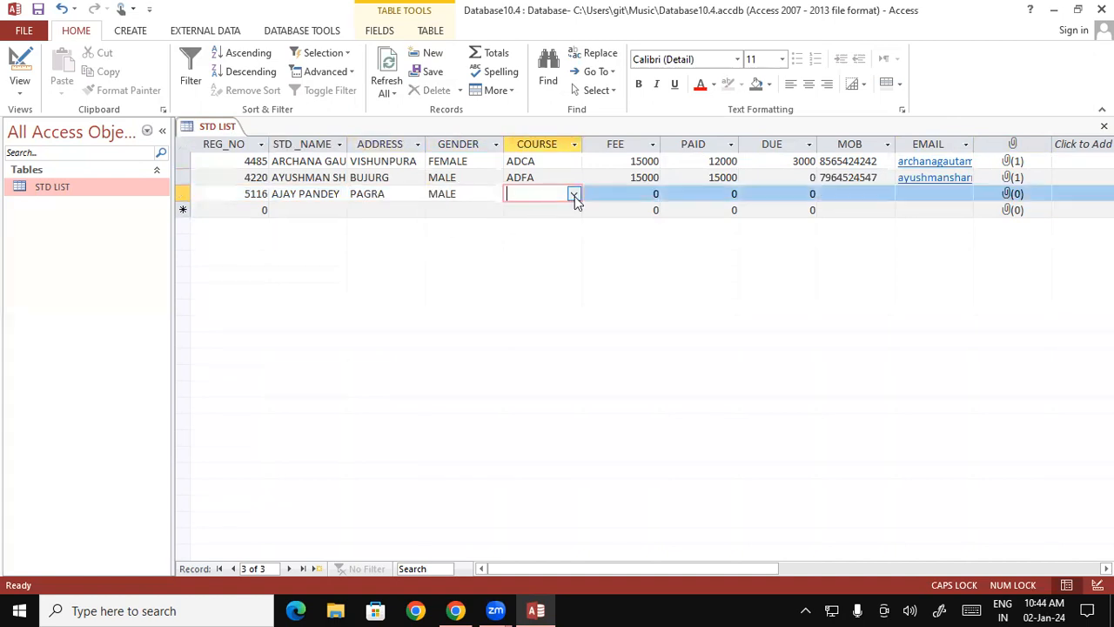
pyautogui.click(575, 194)
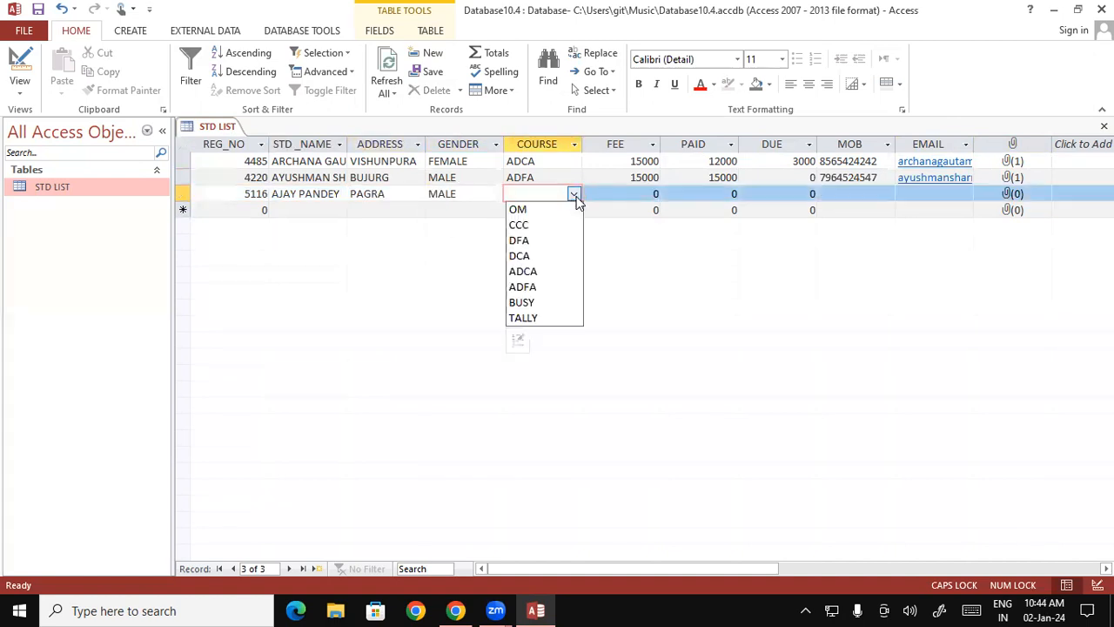
pyautogui.click(541, 302)
# - Enter 7000 for FEE, 5000 for PAID and 2000 for DUE in the third record
pyautogui.click(641, 193)
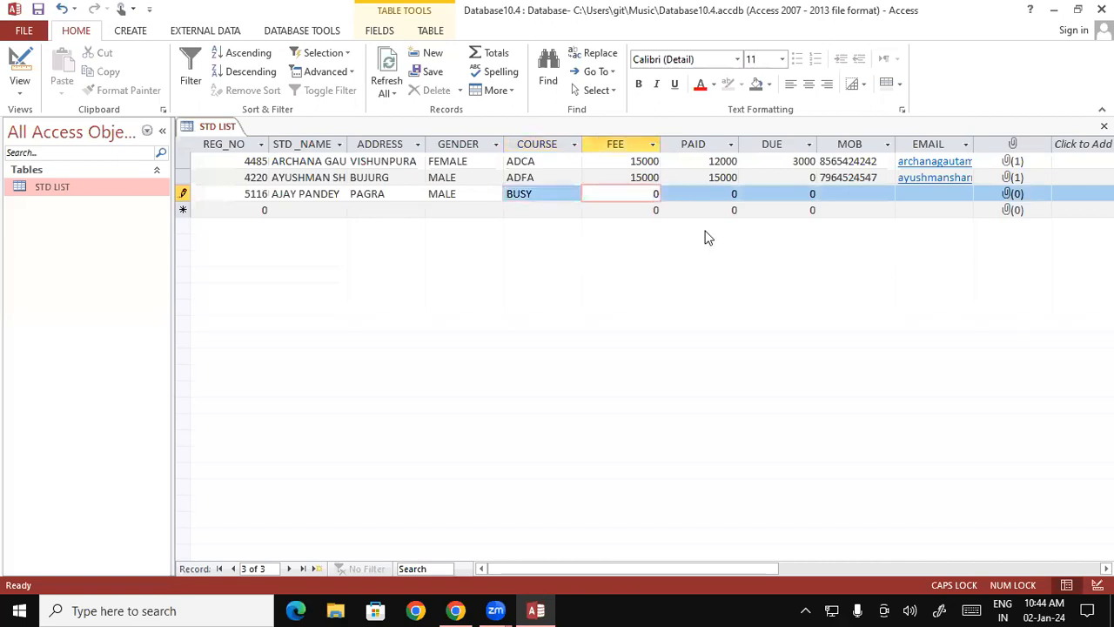
pyautogui.write('7000')
pyautogui.click(734, 193)
pyautogui.write('5')
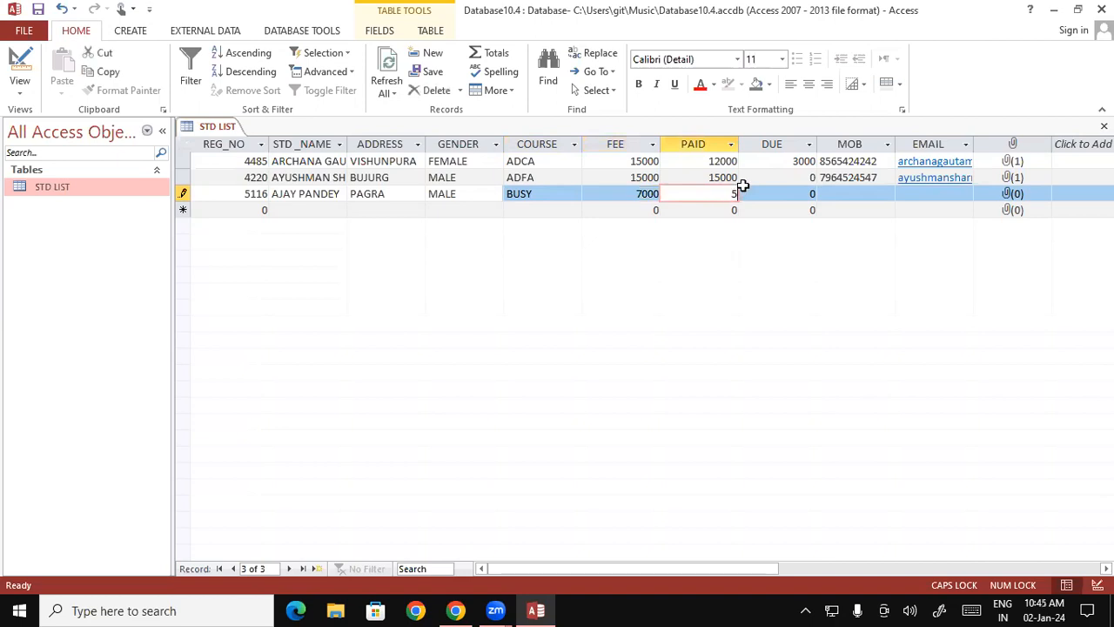
pyautogui.write('000')
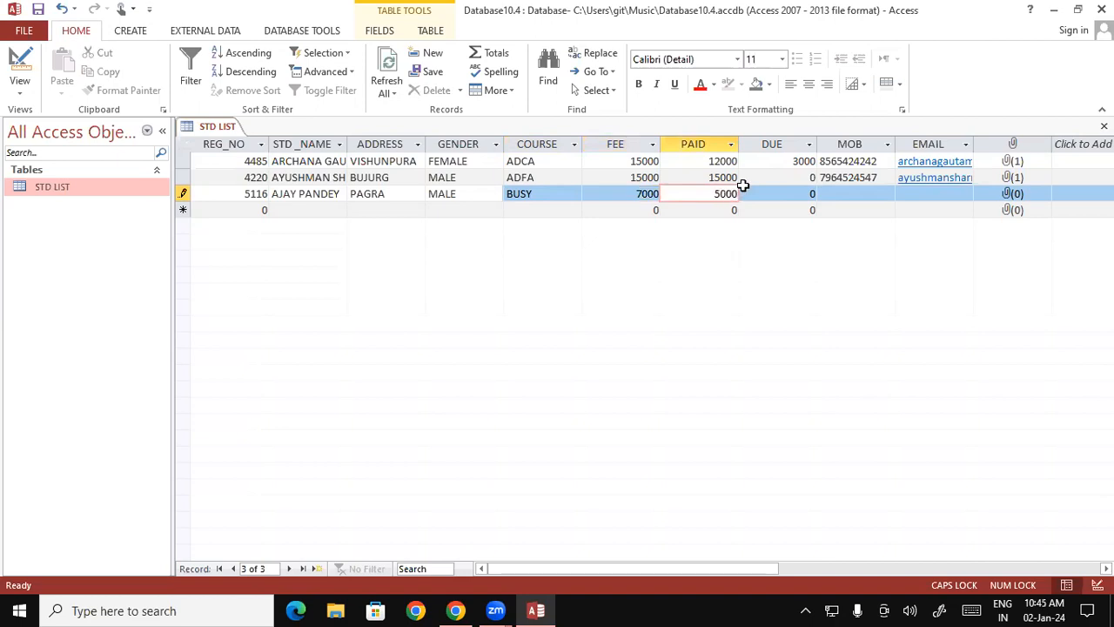
pyautogui.click(784, 191)
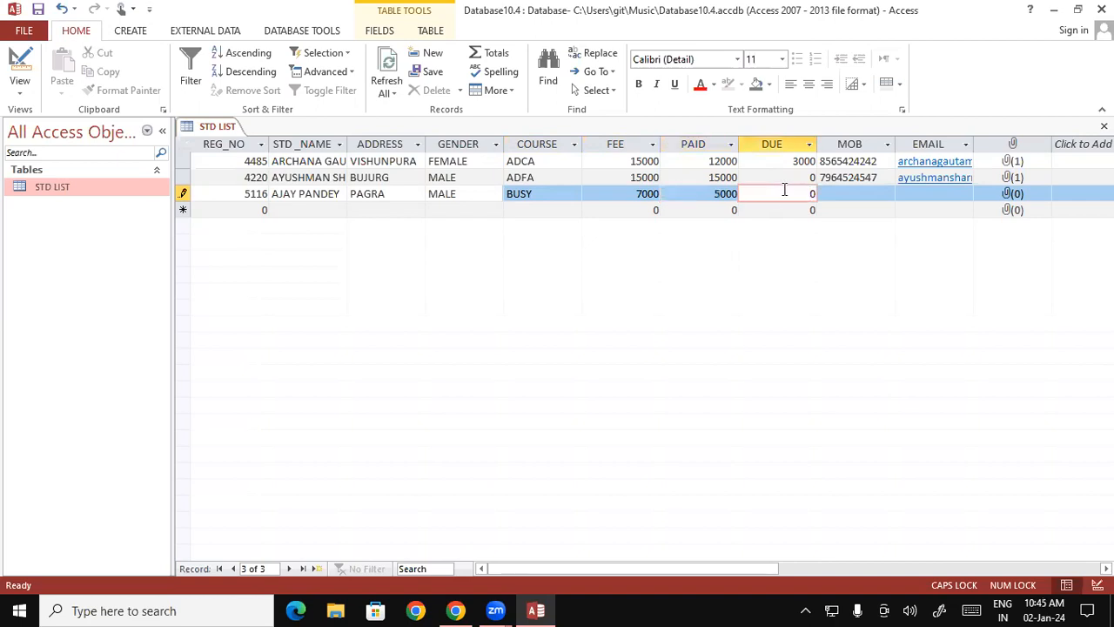
pyautogui.write('2000')
# - Enter the student's mobile number in the MOB field of the third record
pyautogui.click(863, 193)
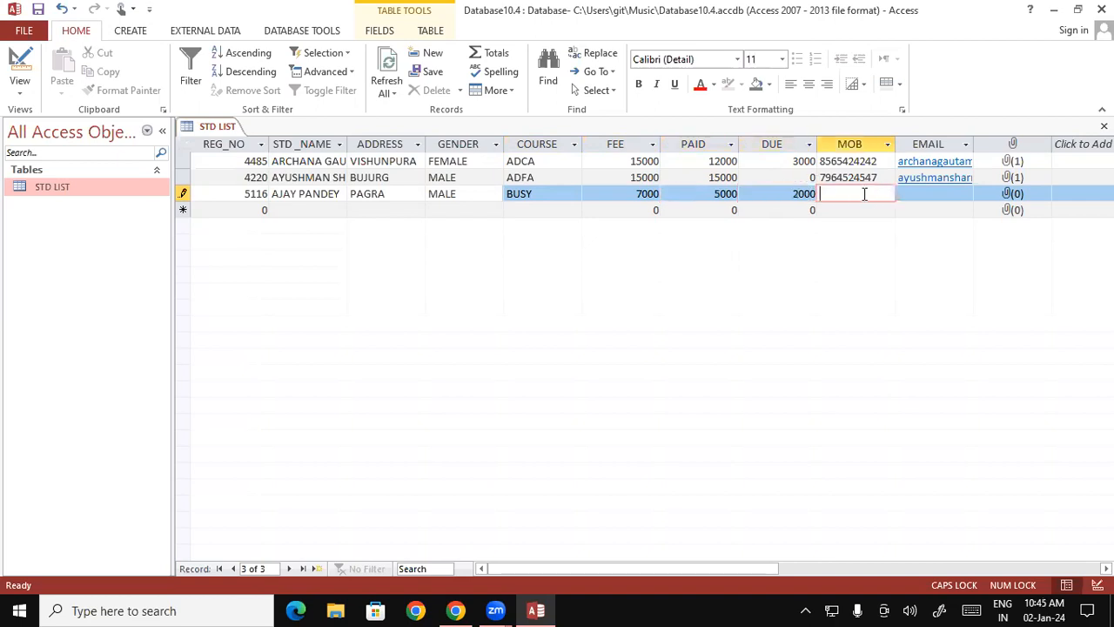
pyautogui.press('Tab')
# - Fill in the student's e-mail address in lowercase in the EMAIL field of the third record
pyautogui.press('capslock')
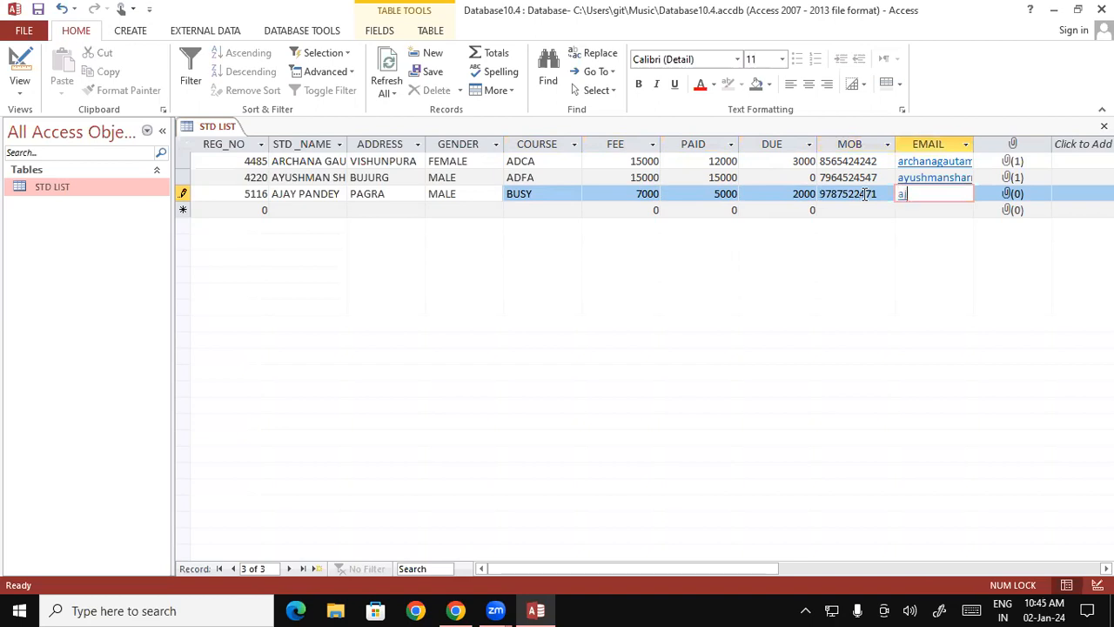
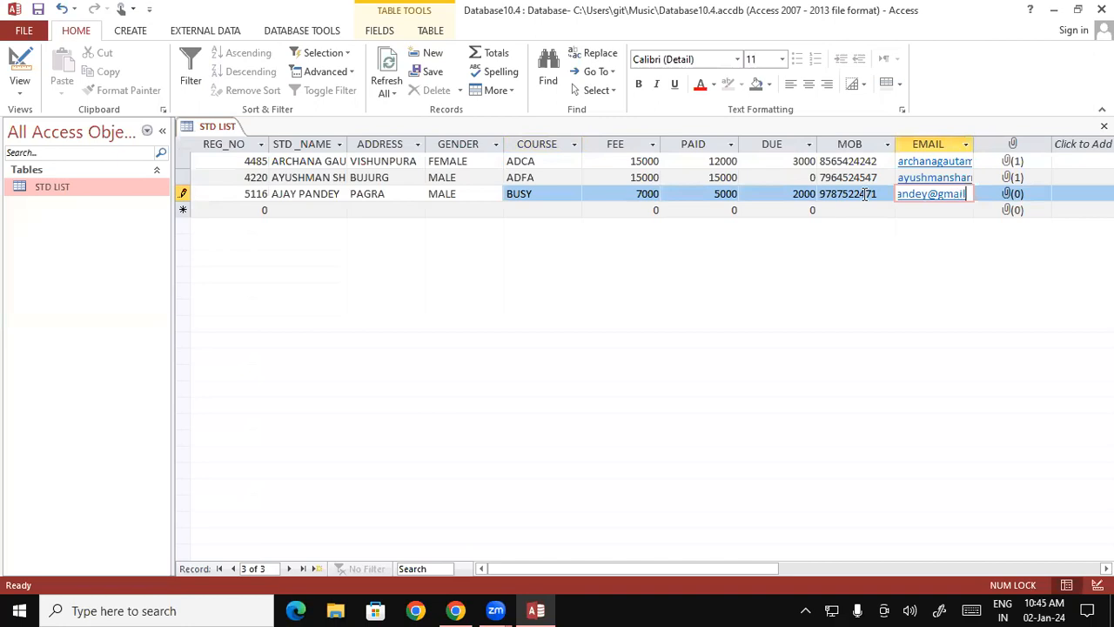
pyautogui.press('Tab')
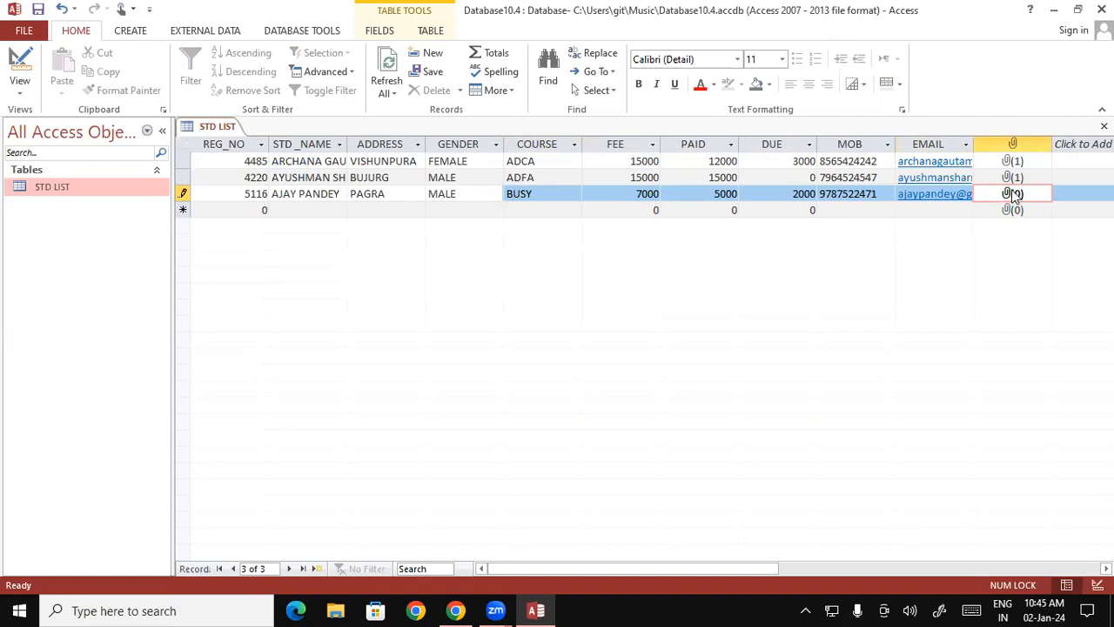
# - Attach the picture adhar from the Pictures folder to the third record and confirm
pyautogui.rightClick(1014, 195)
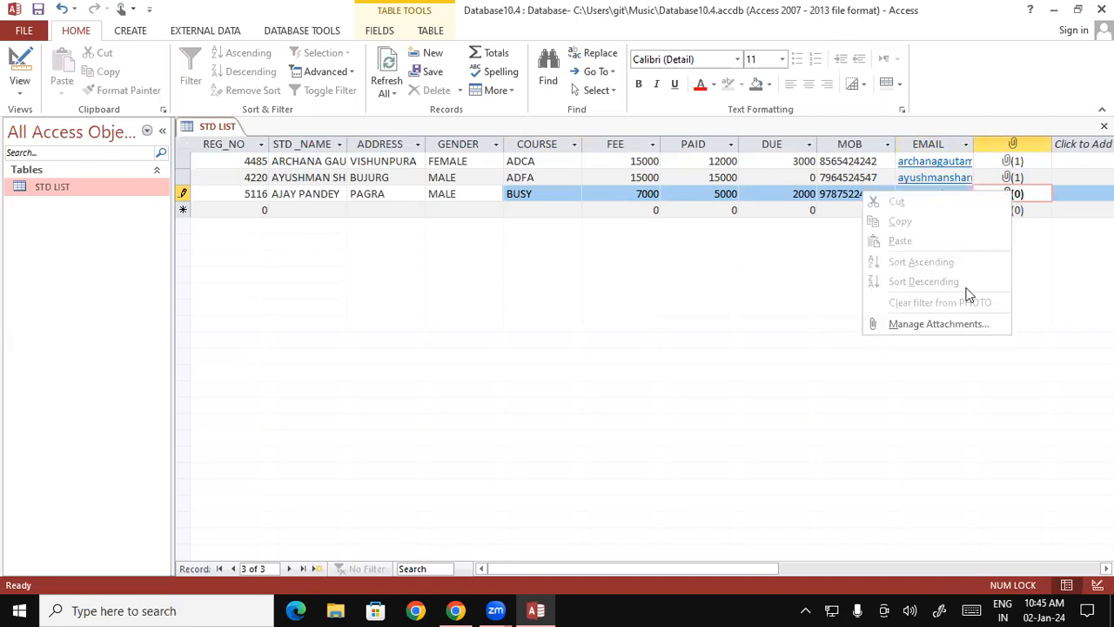
pyautogui.click(936, 327)
pyautogui.click(681, 255)
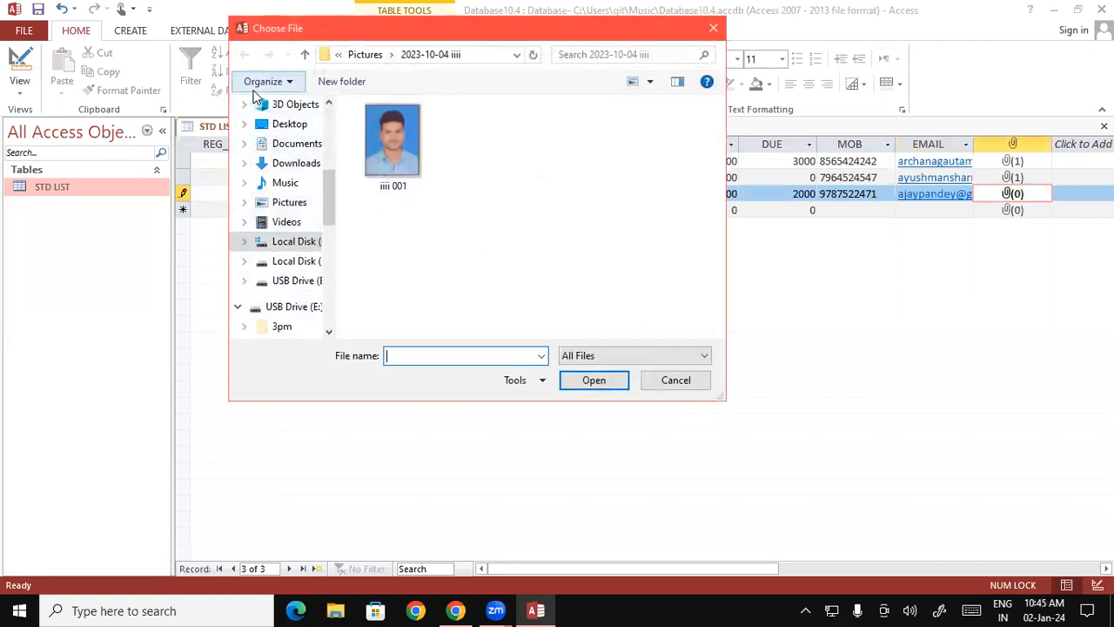
pyautogui.click(290, 207)
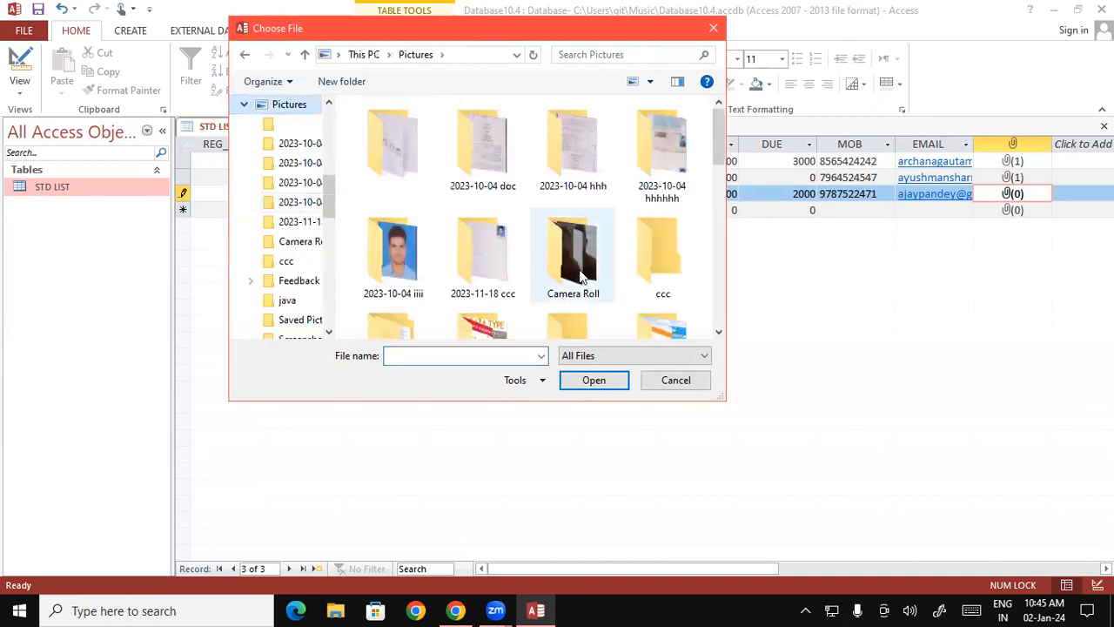
pyautogui.moveTo(719, 139); pyautogui.dragTo(719, 208)
pyautogui.click(646, 217)
pyautogui.click(474, 228)
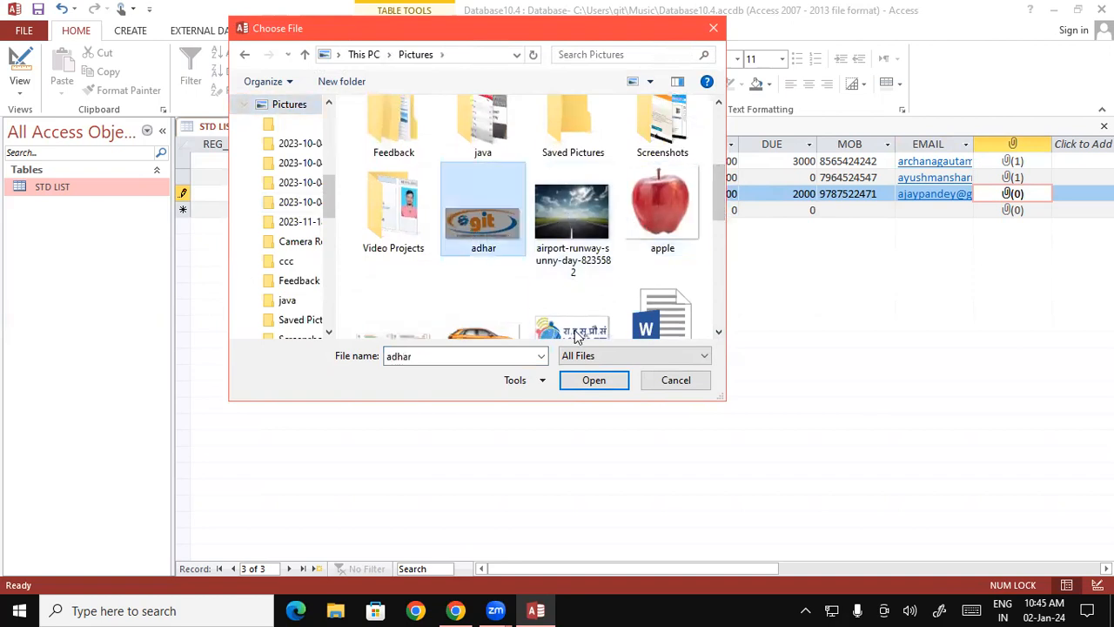
pyautogui.click(593, 381)
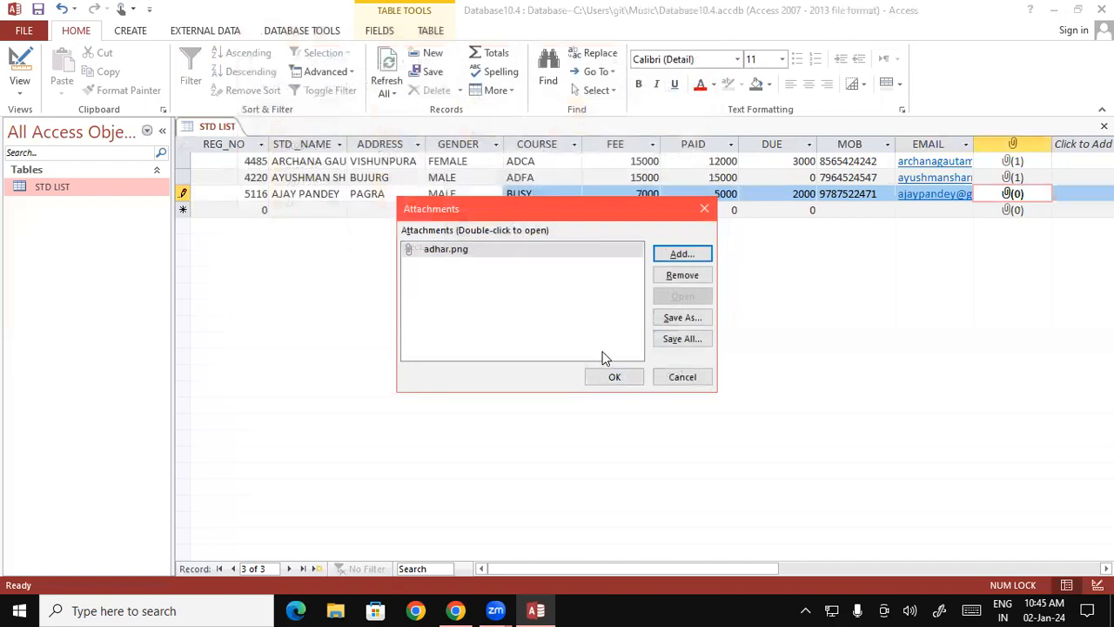
pyautogui.click(615, 376)
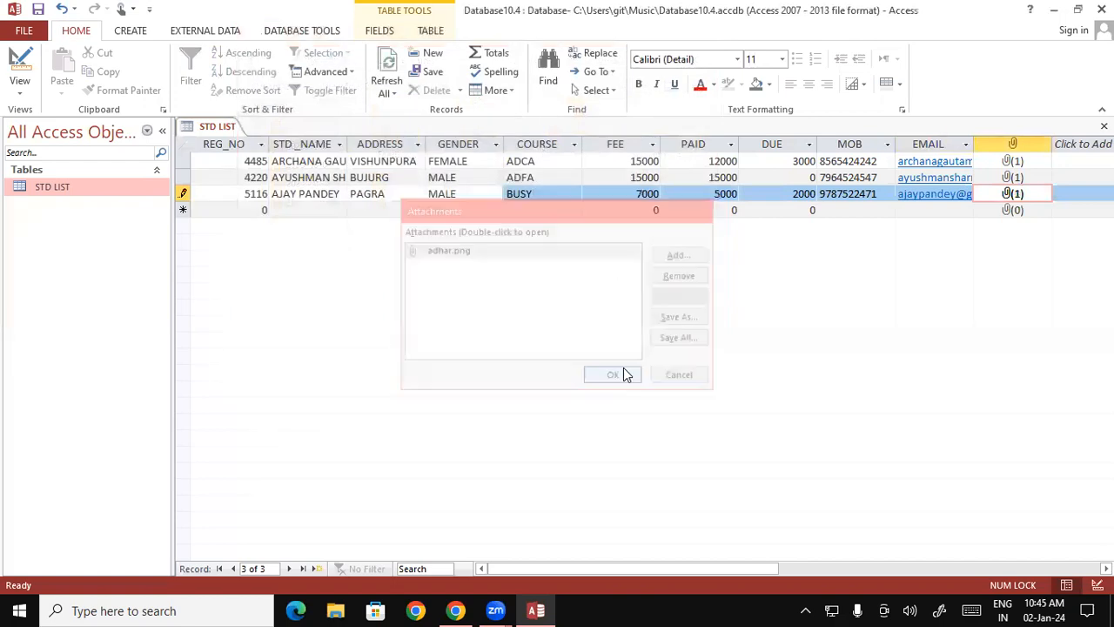
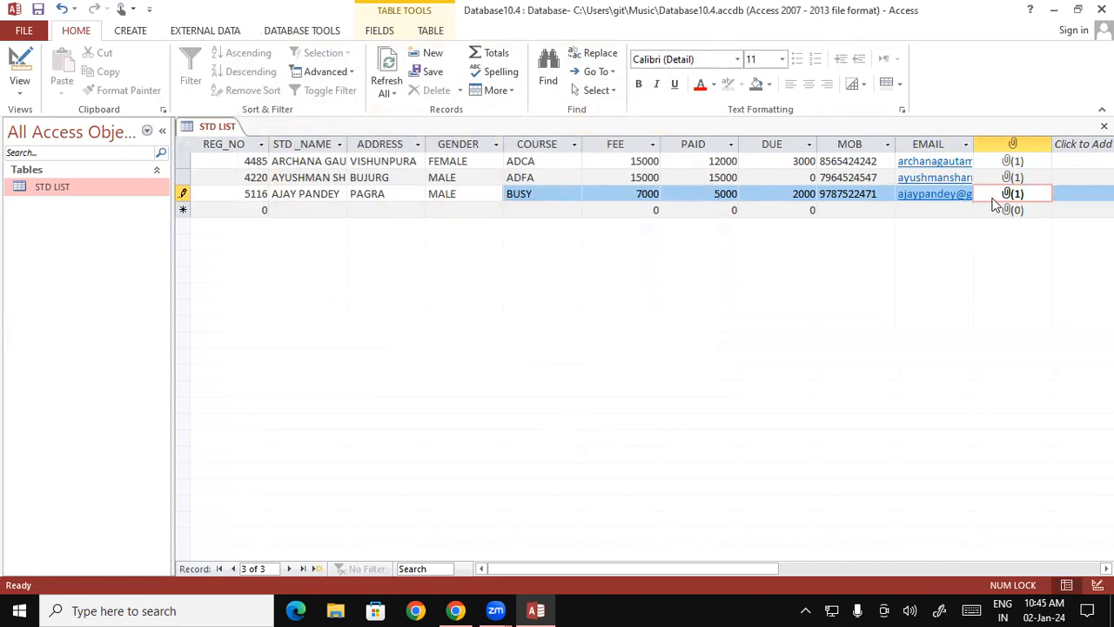
# - Start a fourth record in the STD LIST table with the student's registration number, name and address
pyautogui.press('Tab')
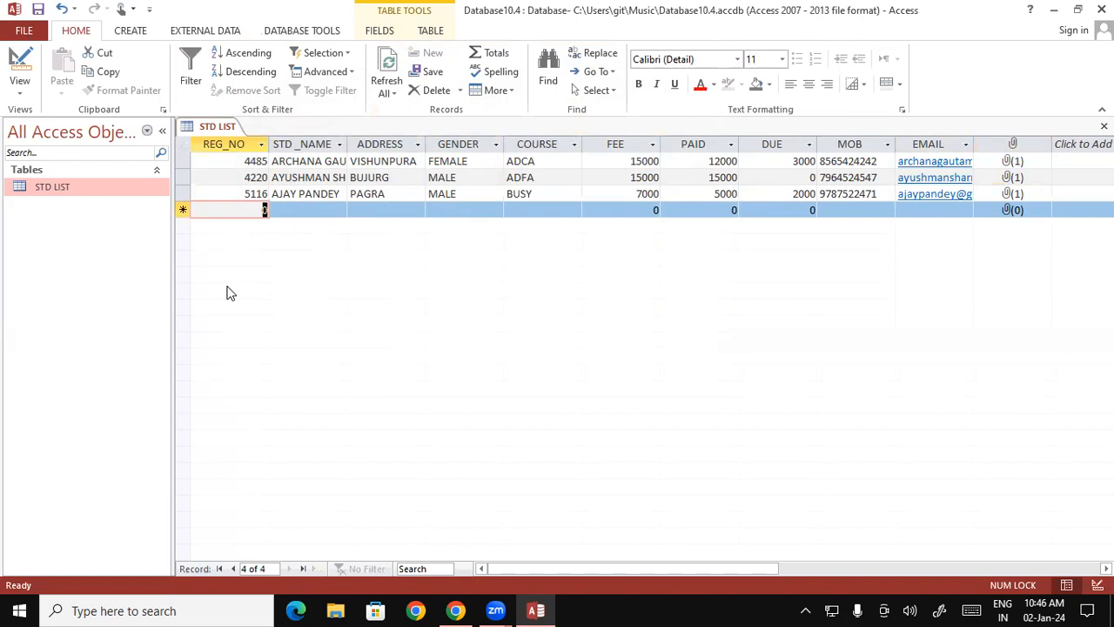
pyautogui.write('4135')
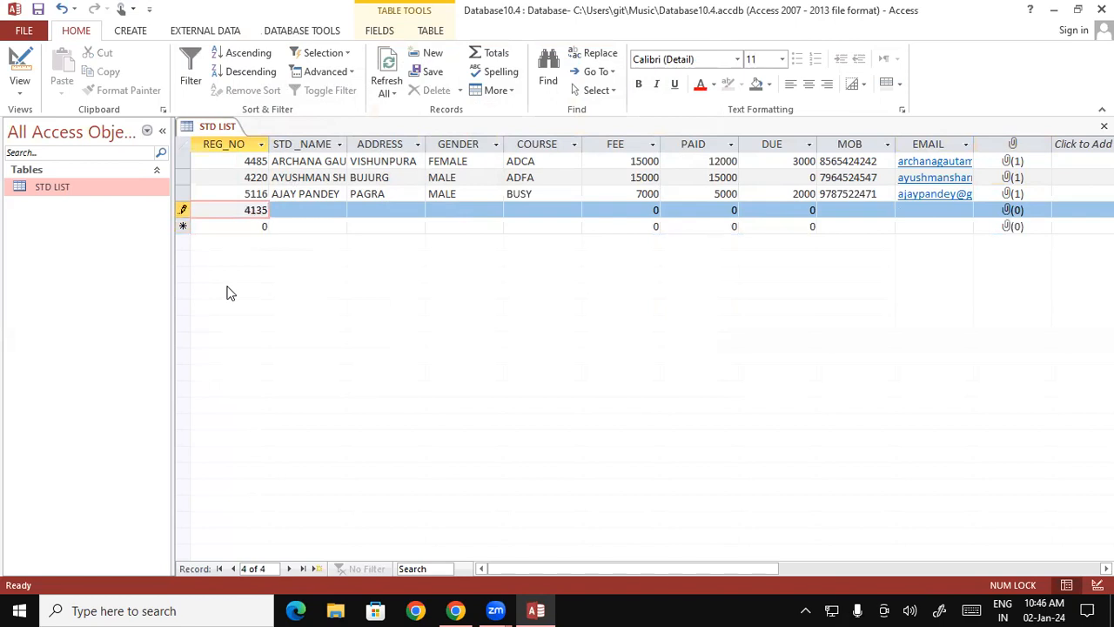
pyautogui.press('Tab')
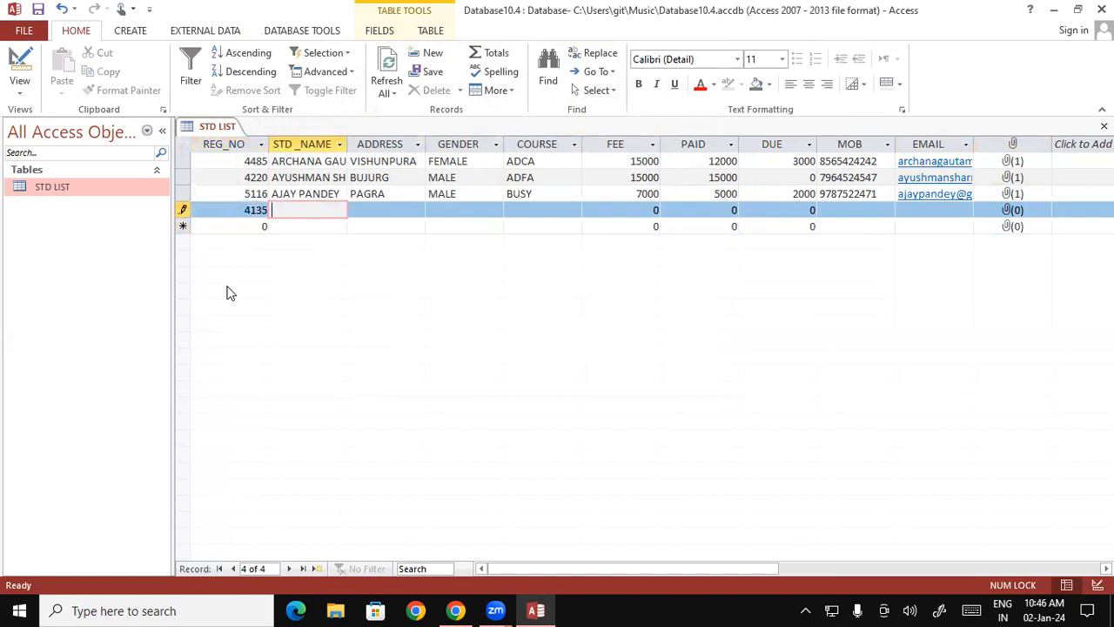
pyautogui.write('monu')
pyautogui.press('Tab')
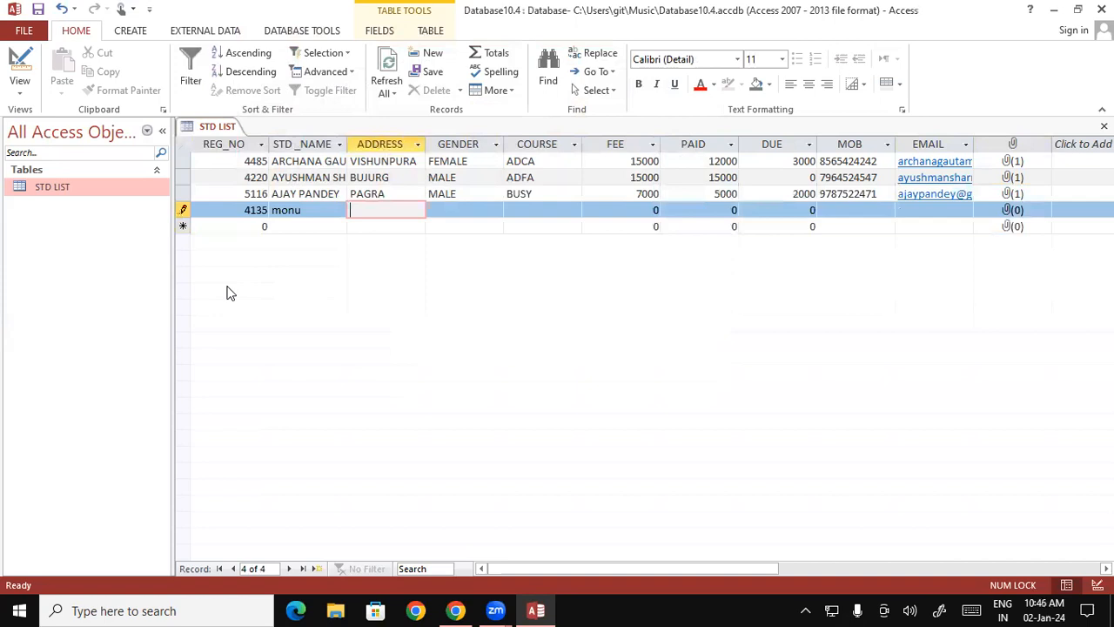
pyautogui.write('pkd')
pyautogui.press('Tab')
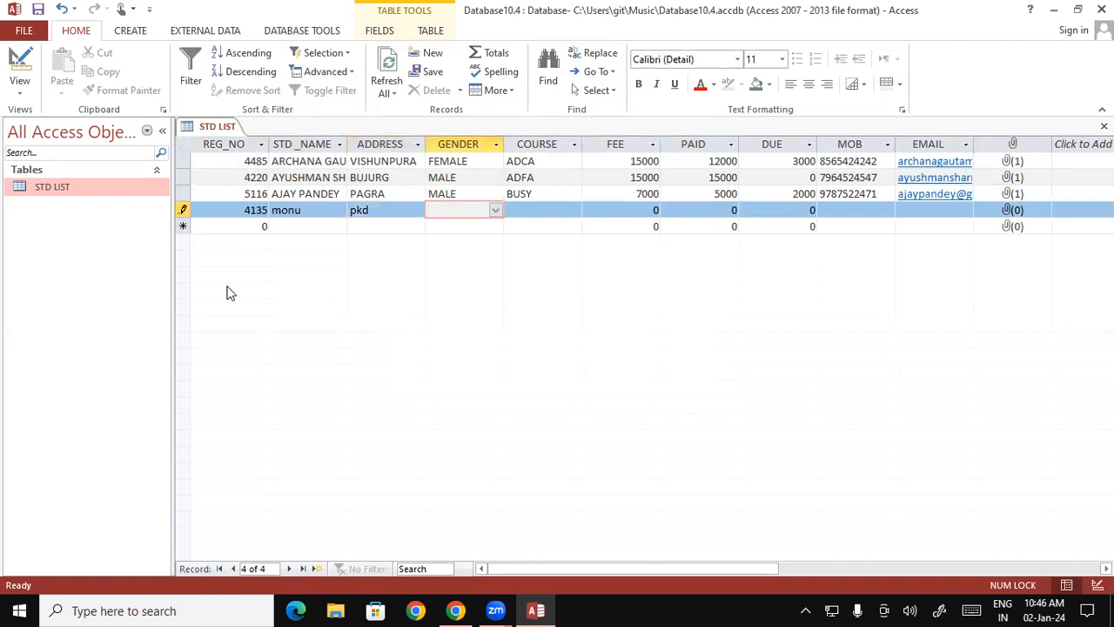
# - Replace the student's name and address in the fourth record with the same text in capital letters
pyautogui.click(313, 214)
pyautogui.moveTo(313, 214); pyautogui.dragTo(262, 210)
pyautogui.press('capslock')
pyautogui.write('MONU')
pyautogui.press('Tab')
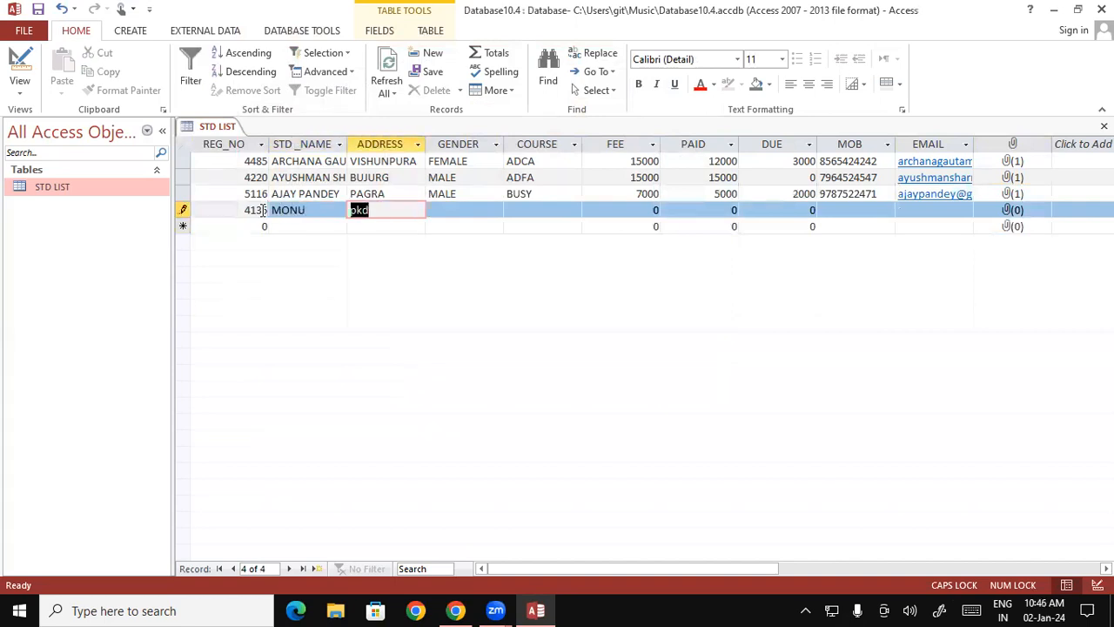
pyautogui.write('PKF')
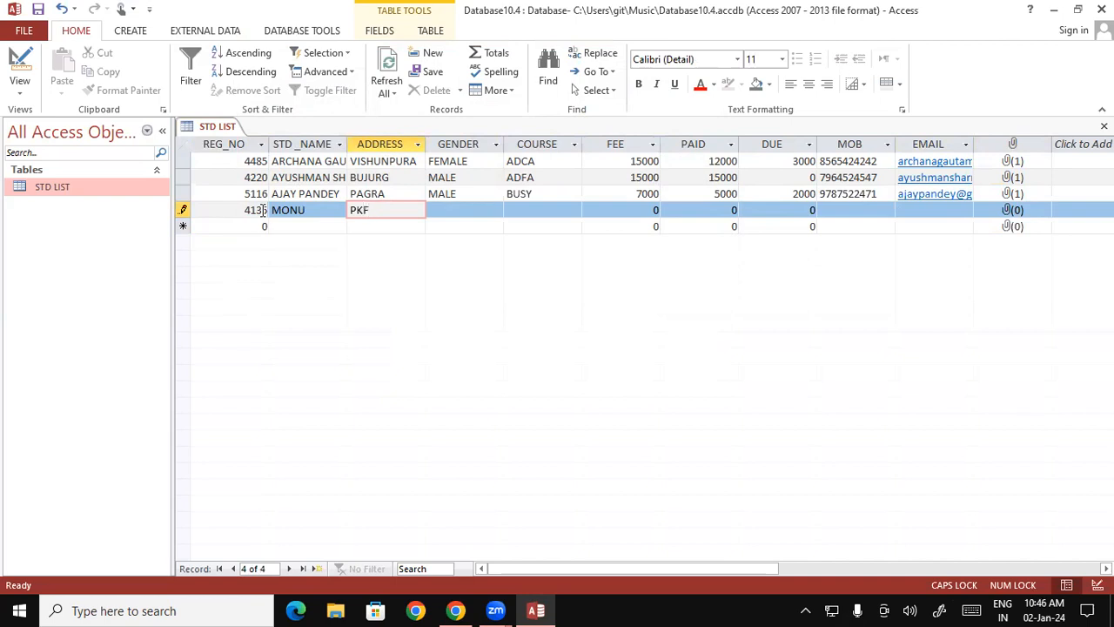
pyautogui.press('BackSpace')
pyautogui.write('D')
pyautogui.press('Tab')
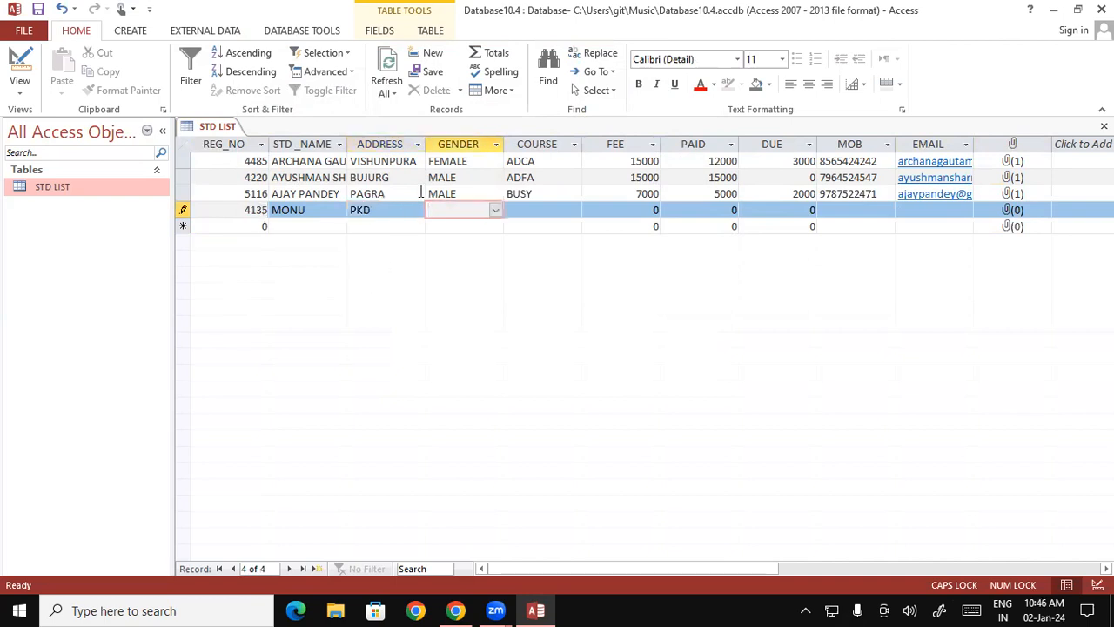
# - Choose MALE for GENDER and CCC for COURSE in the fourth record
pyautogui.click(496, 210)
pyautogui.click(484, 228)
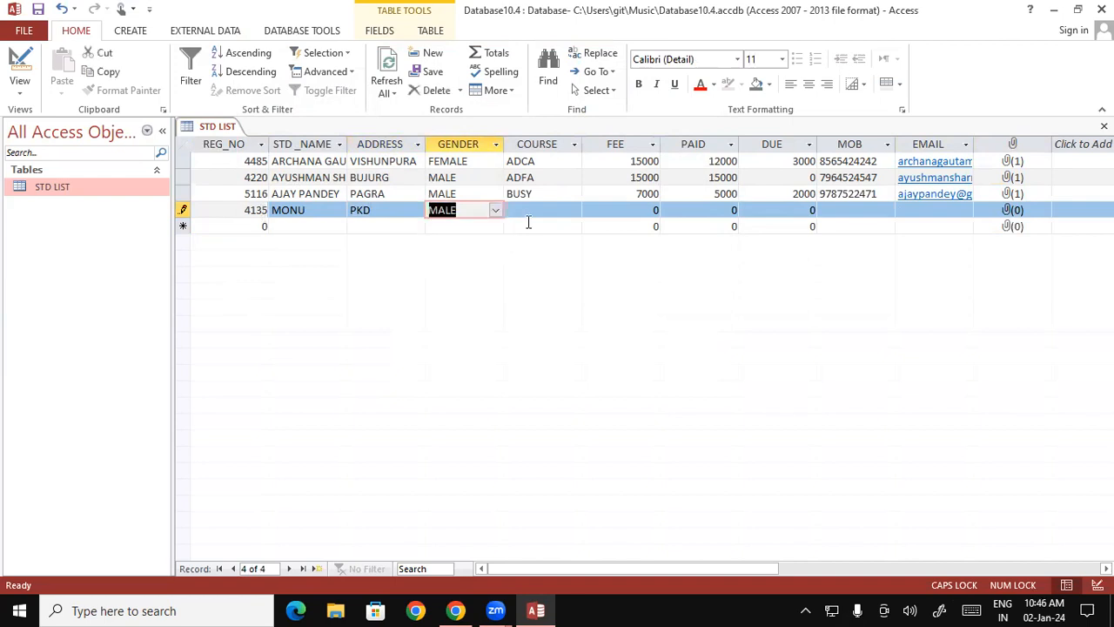
pyautogui.click(530, 214)
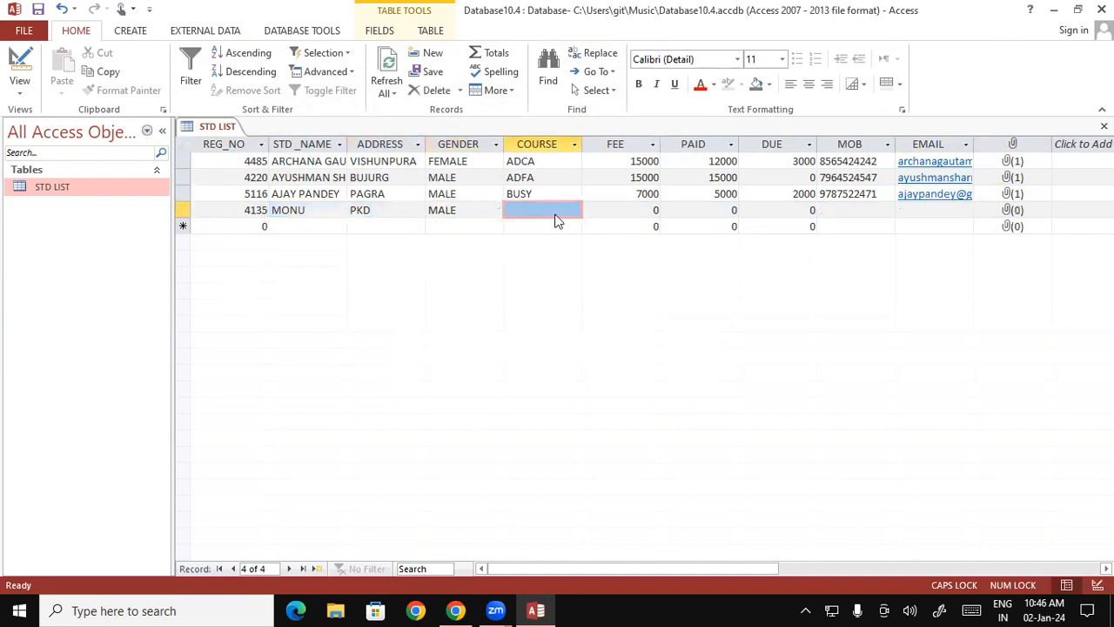
pyautogui.click(567, 210)
pyautogui.click(573, 211)
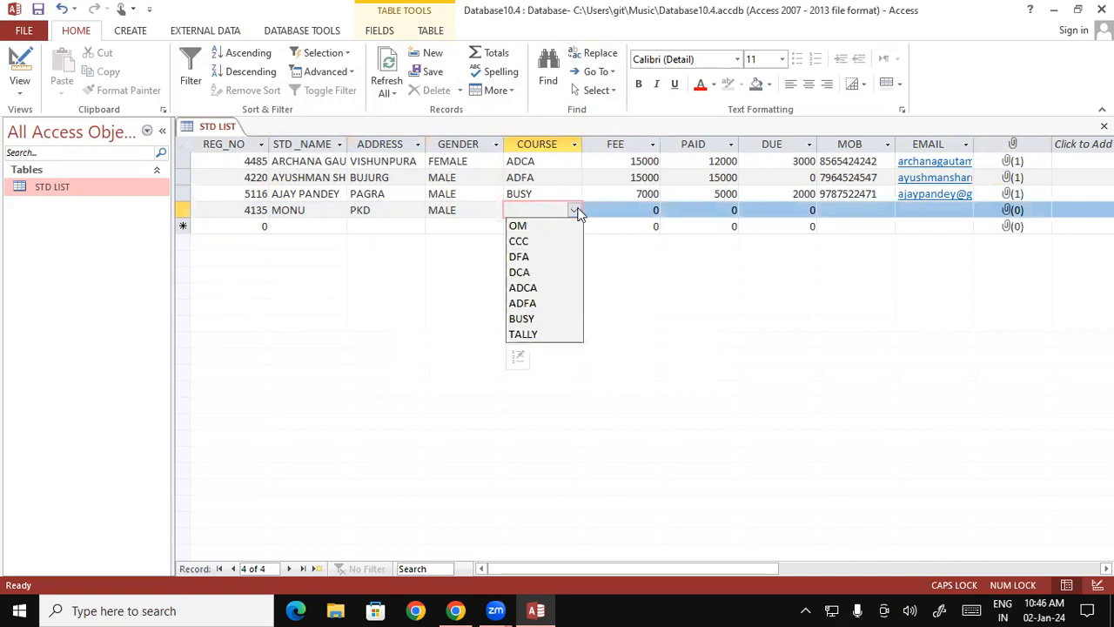
pyautogui.click(541, 242)
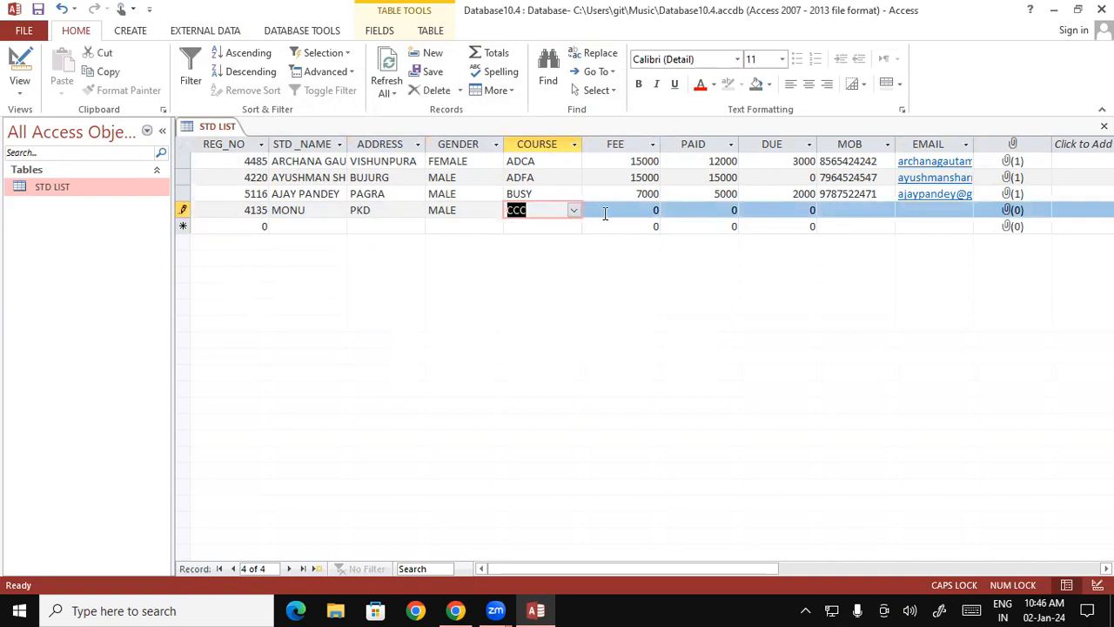
# - Enter 5000 for FEE, 4000 for PAID and 1000 for DUE in the fourth record
pyautogui.click(655, 209)
pyautogui.write('5000')
pyautogui.press('Tab')
pyautogui.write('4000')
pyautogui.press('Tab')
pyautogui.write('1000')
pyautogui.press('Tab')
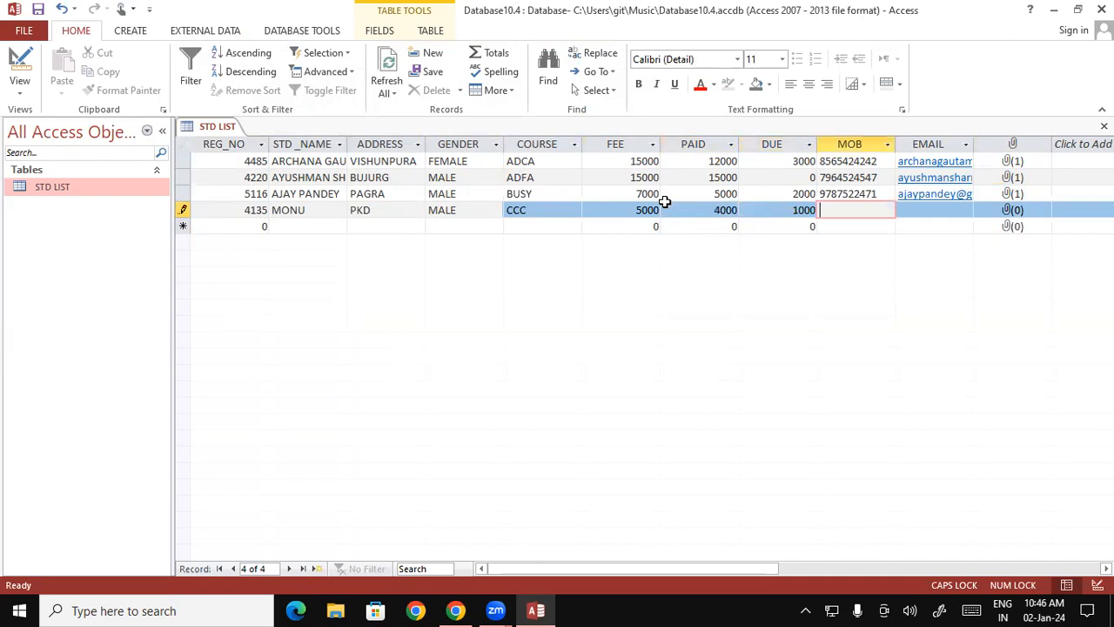
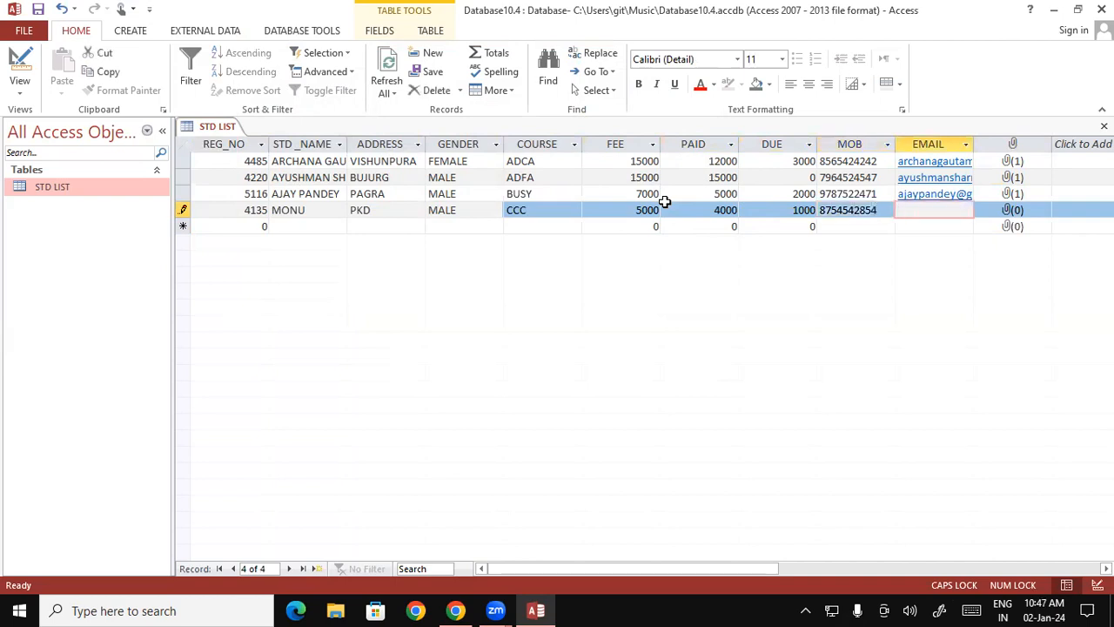
# - Fill in the student's e-mail address in lowercase in the EMAIL field of the fourth record
pyautogui.press('capslock')
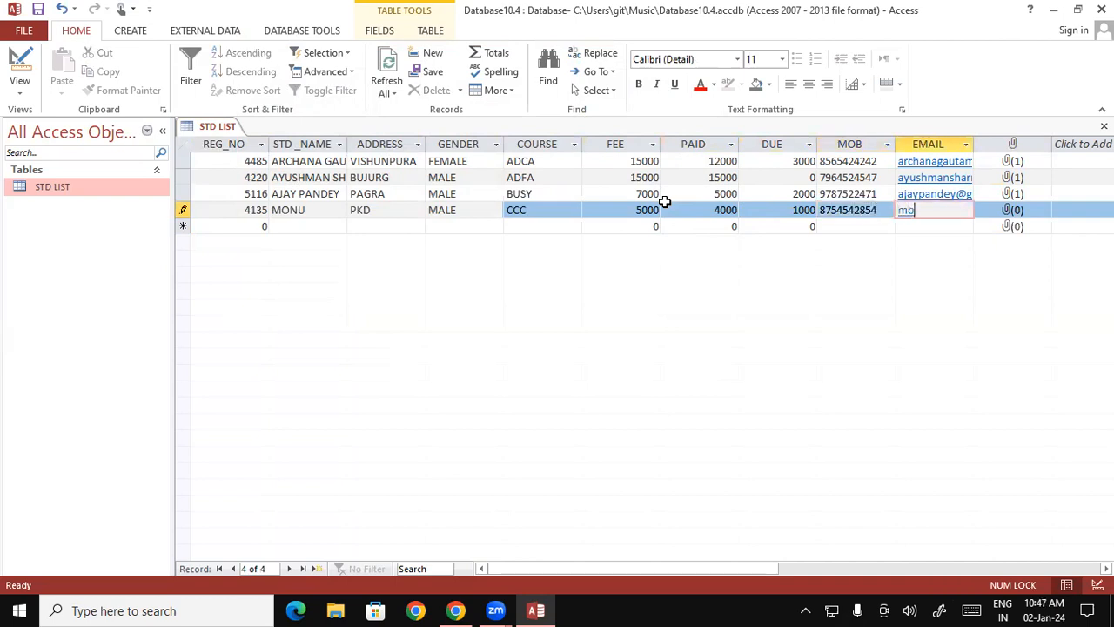
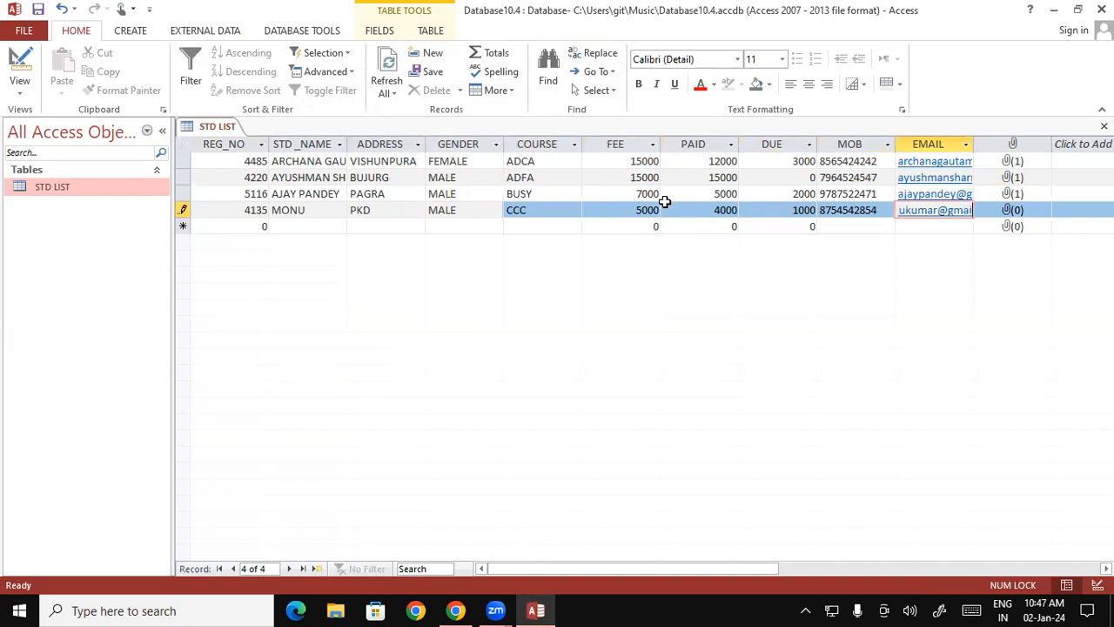
pyautogui.press('Tab')
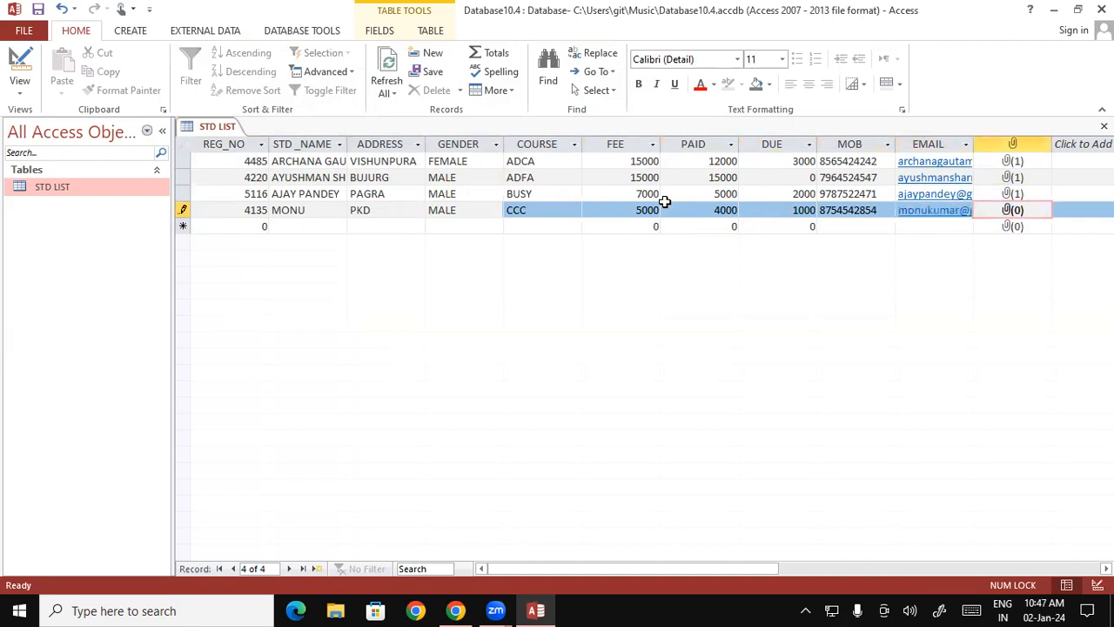
# - Attach the picture WIN_20230504_09_32_28_Pro from the Camera Roll folder to the fourth record and confirm
pyautogui.doubleClick(1018, 216)
pyautogui.click(673, 252)
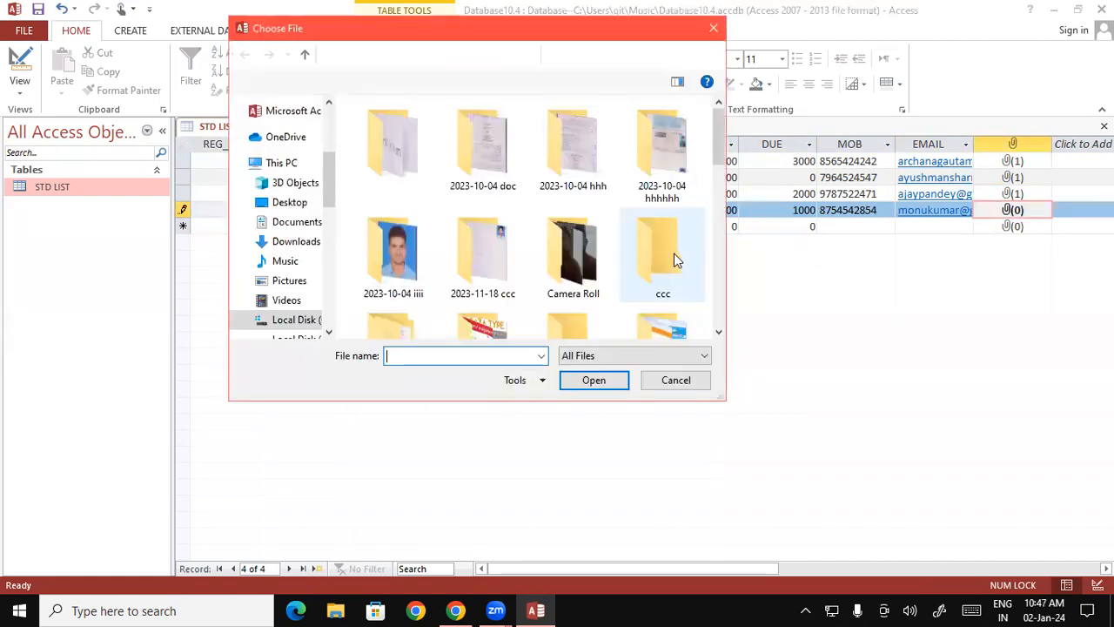
pyautogui.doubleClick(591, 270)
pyautogui.click(484, 160)
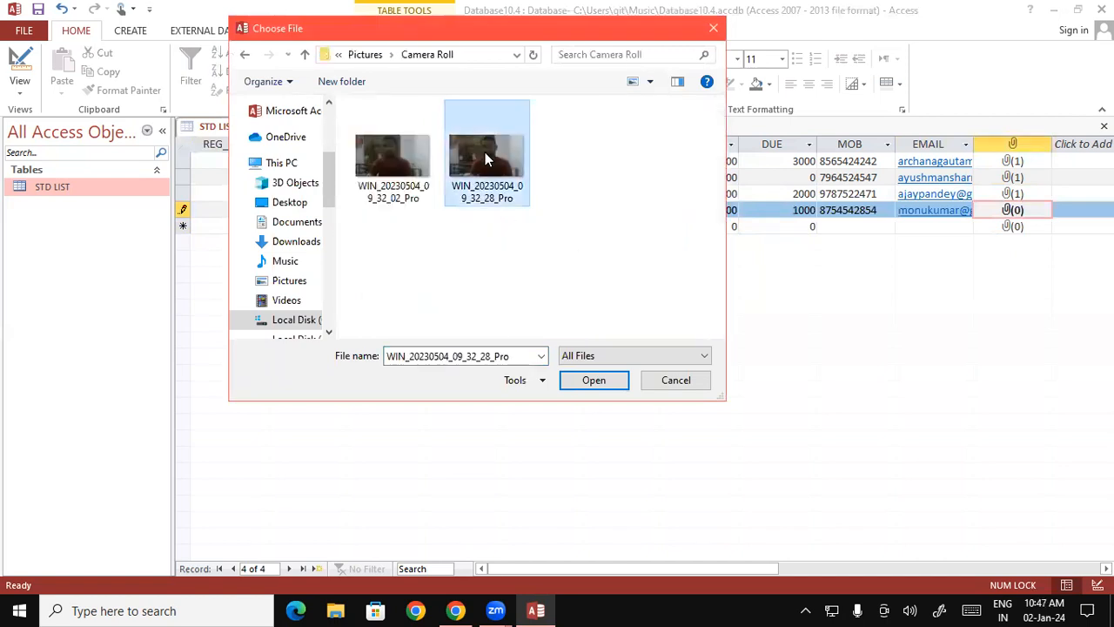
pyautogui.click(595, 378)
pyautogui.click(617, 375)
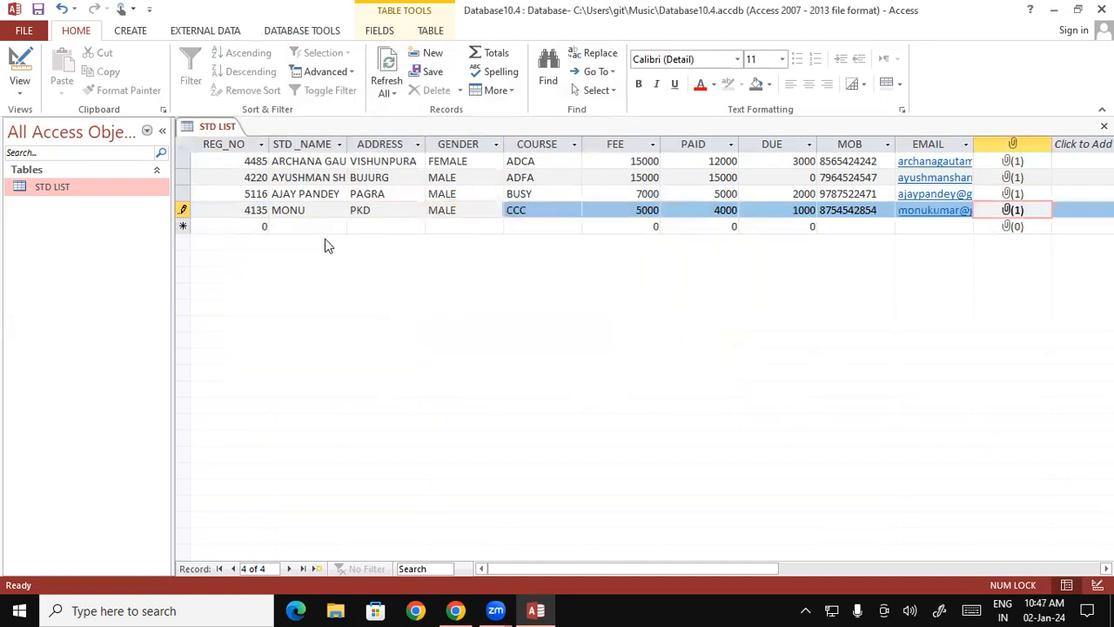
# - Start a fifth record with the student's registration number and name
pyautogui.press('Tab')
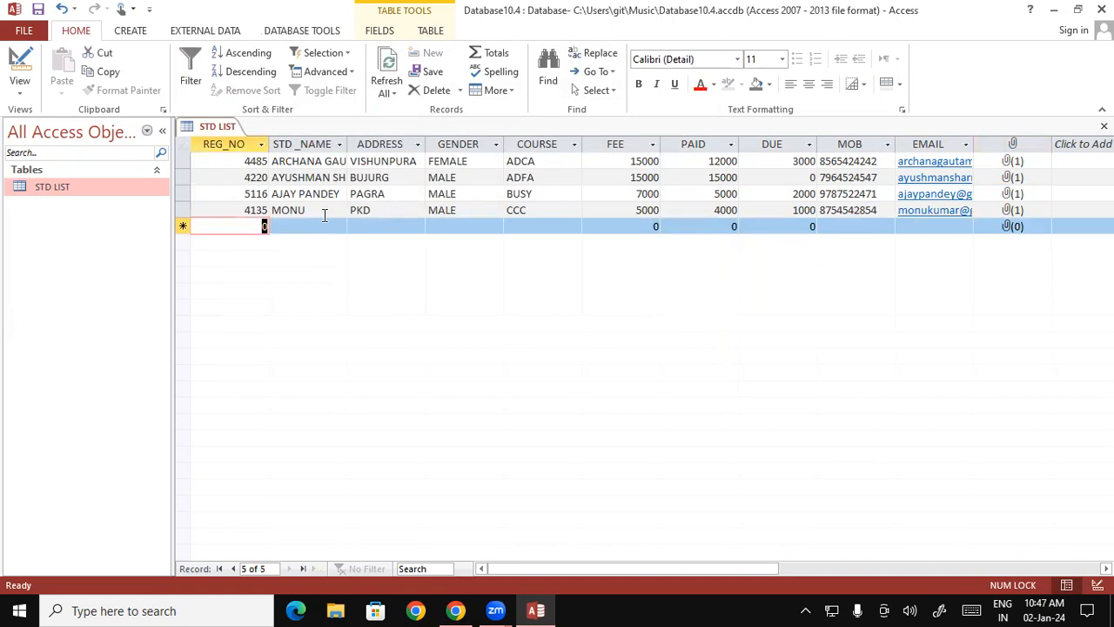
pyautogui.write('4190')
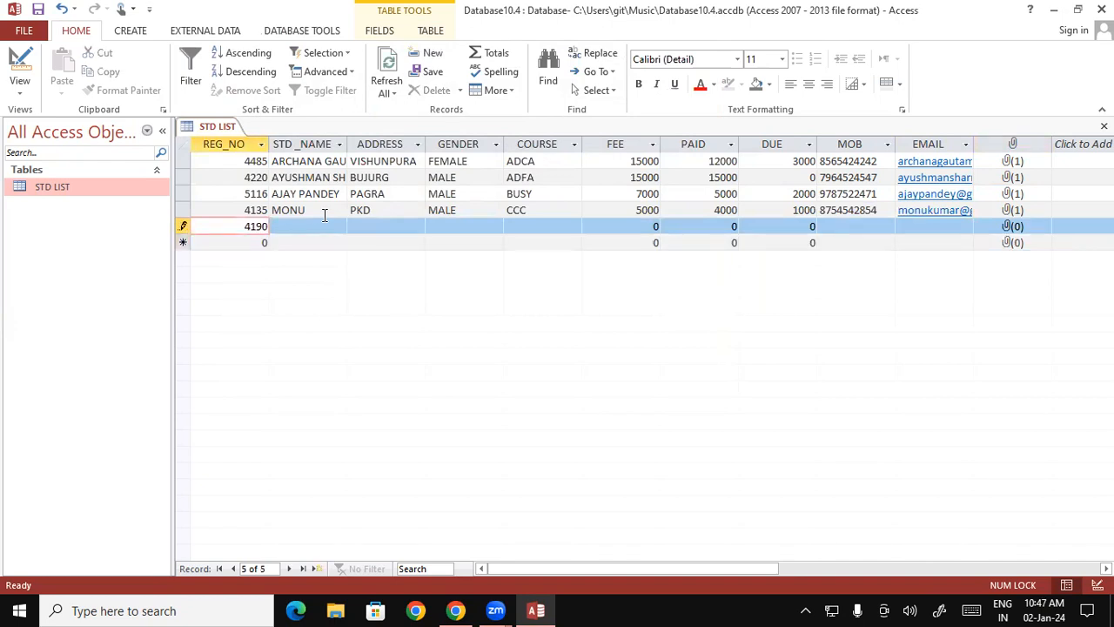
pyautogui.press('Tab')
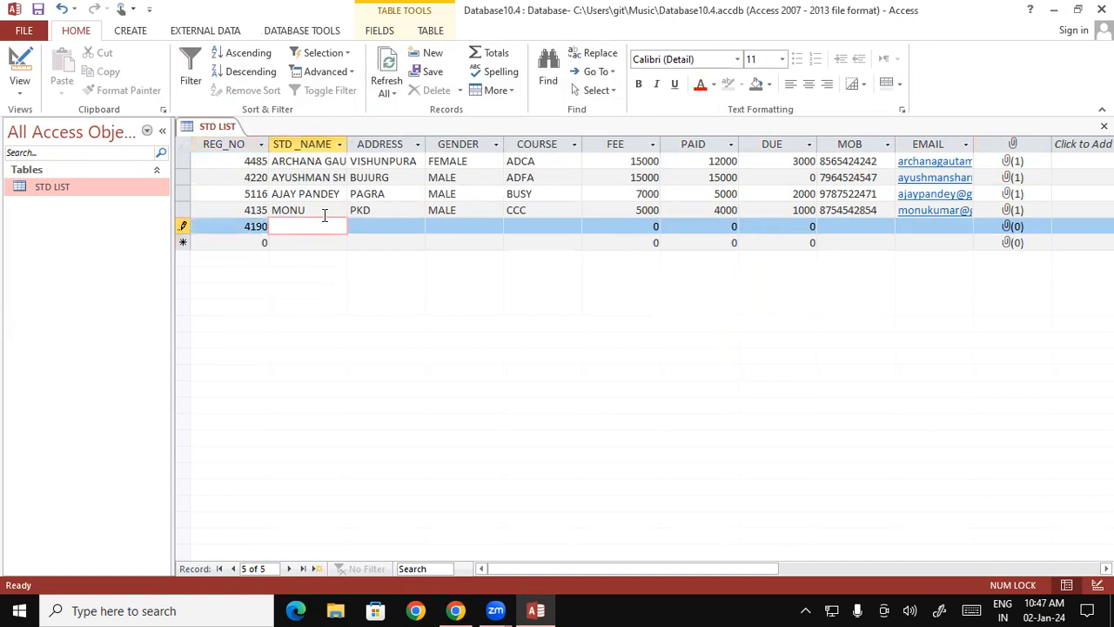
pyautogui.write('prince')
pyautogui.press('Tab')
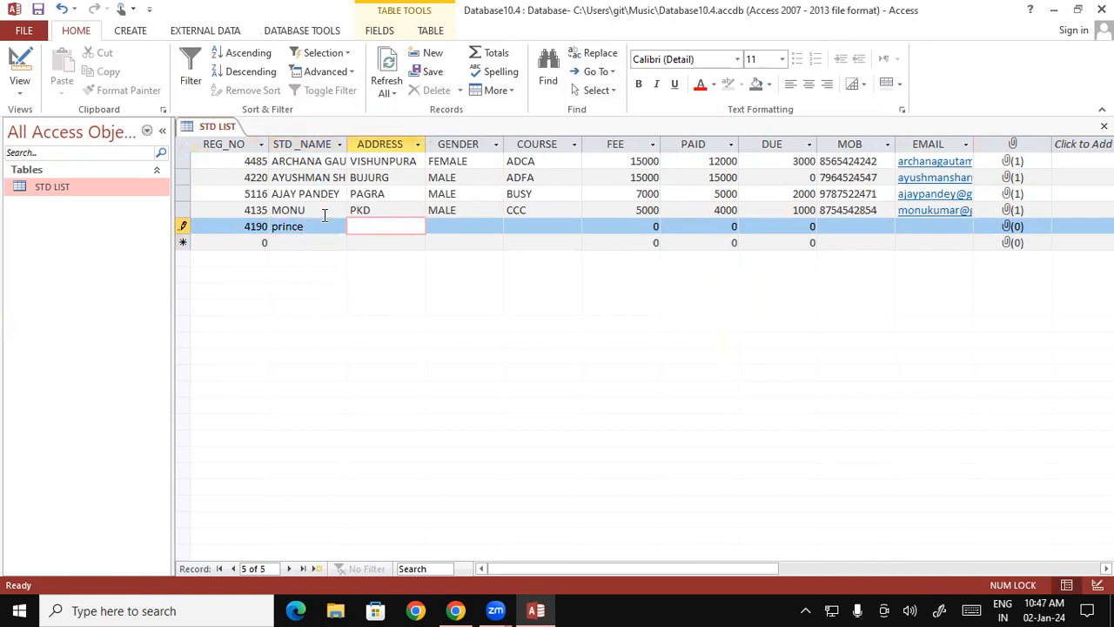
# - Replace the student's name in the fifth record with capital letters and fill in the address, also in capitals
pyautogui.moveTo(314, 228); pyautogui.dragTo(229, 225)
pyautogui.press('capslock')
pyautogui.write('PRI')
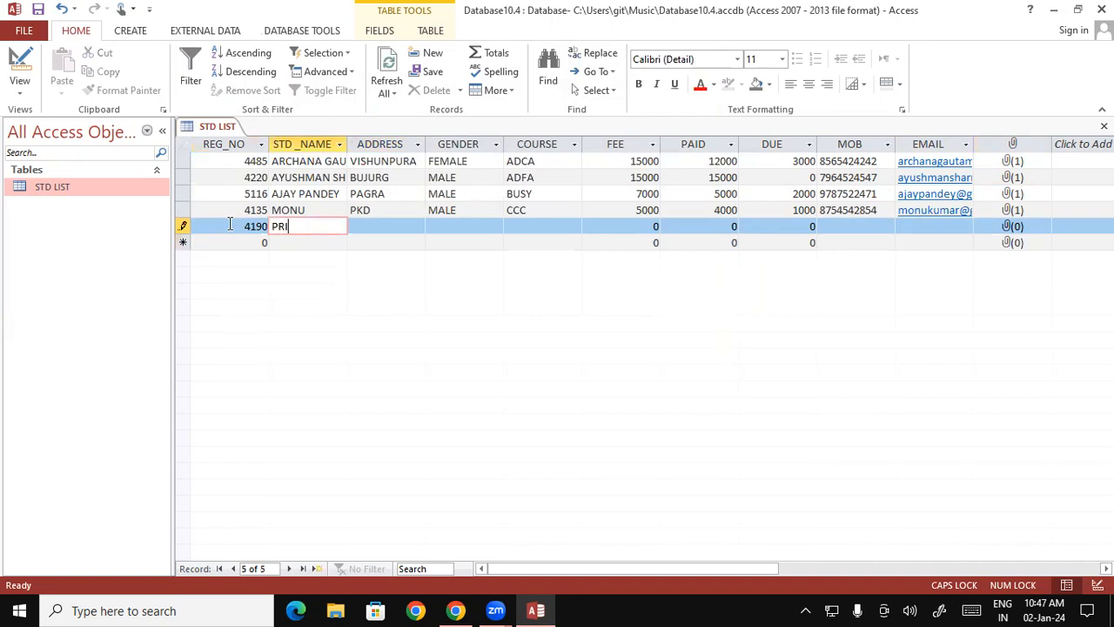
pyautogui.write('NCE')
pyautogui.press('Tab')
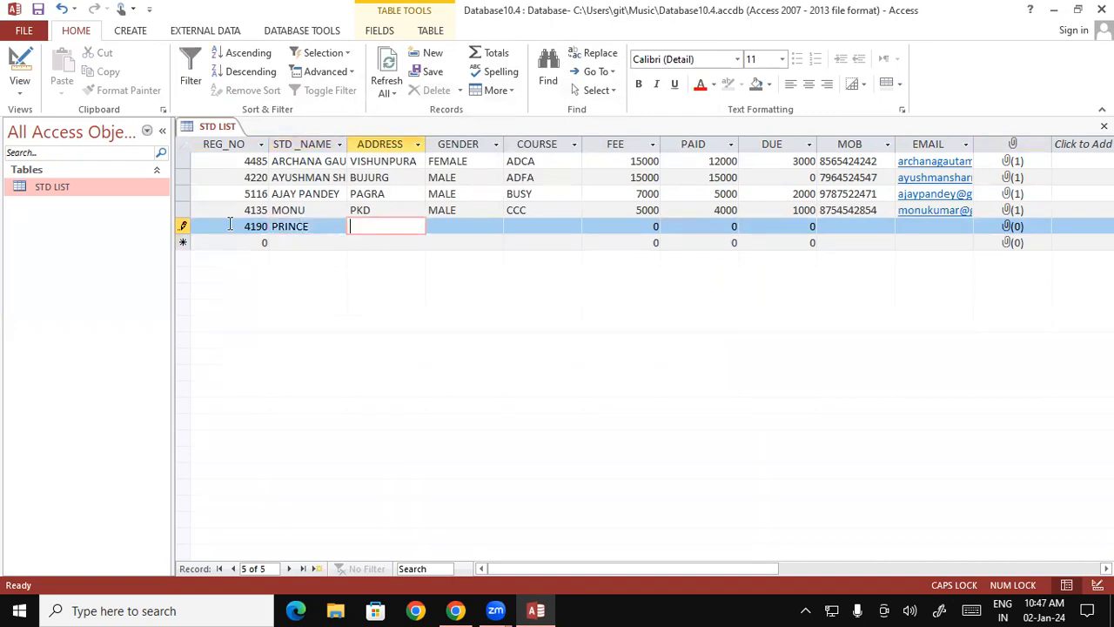
pyautogui.write('BETIA')
pyautogui.press('Tab')
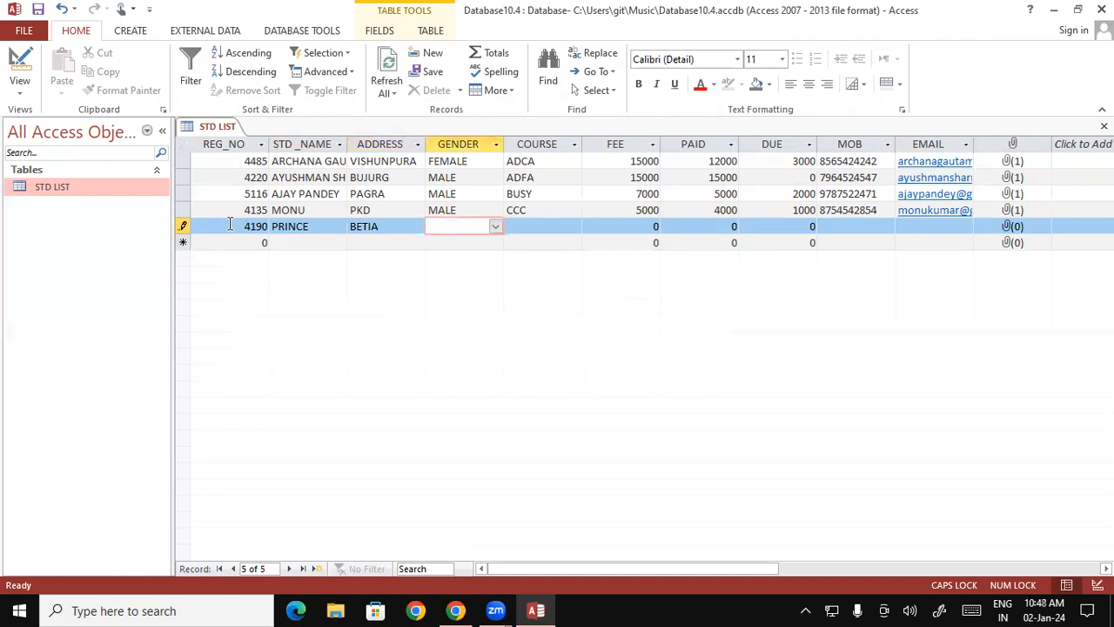
# - Choose MALE for GENDER and ADCA for COURSE in the fifth record
pyautogui.click(495, 227)
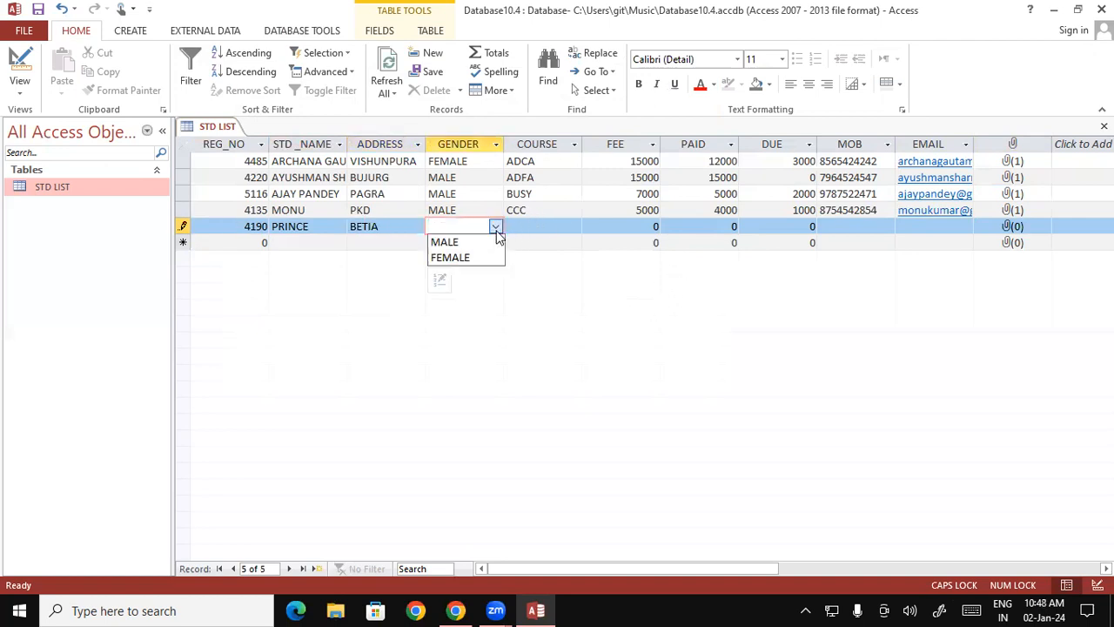
pyautogui.click(484, 244)
pyautogui.click(540, 226)
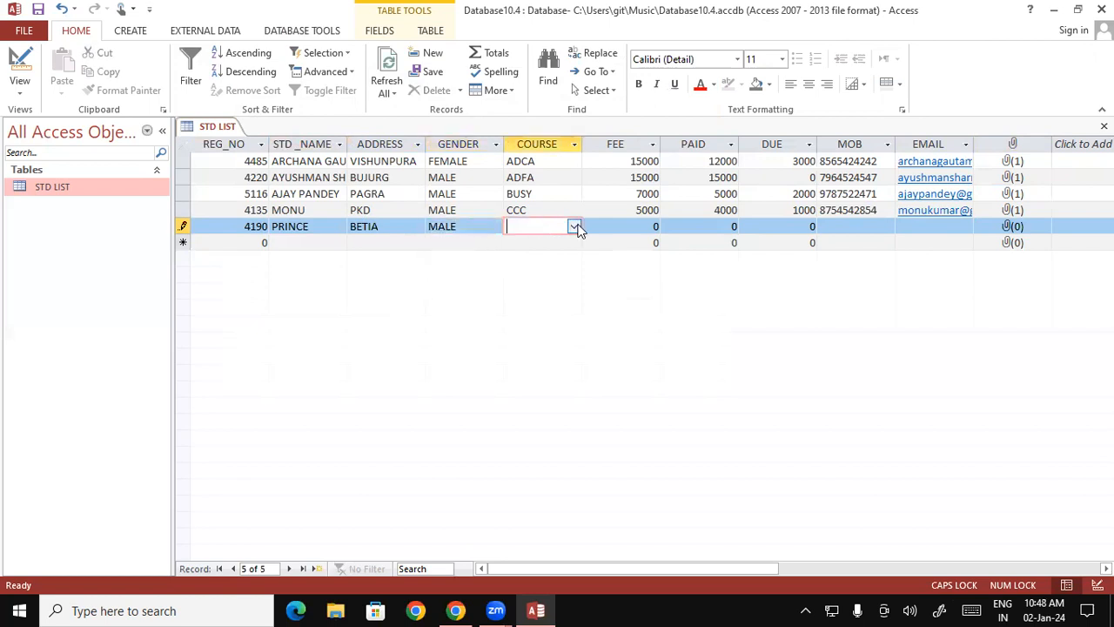
pyautogui.click(574, 227)
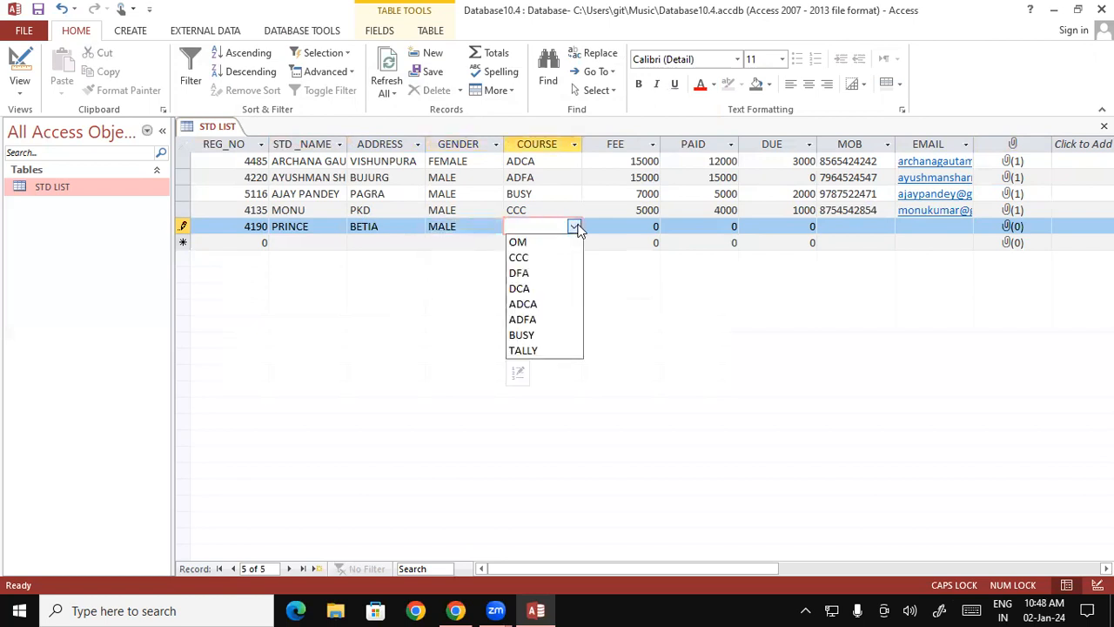
pyautogui.click(538, 307)
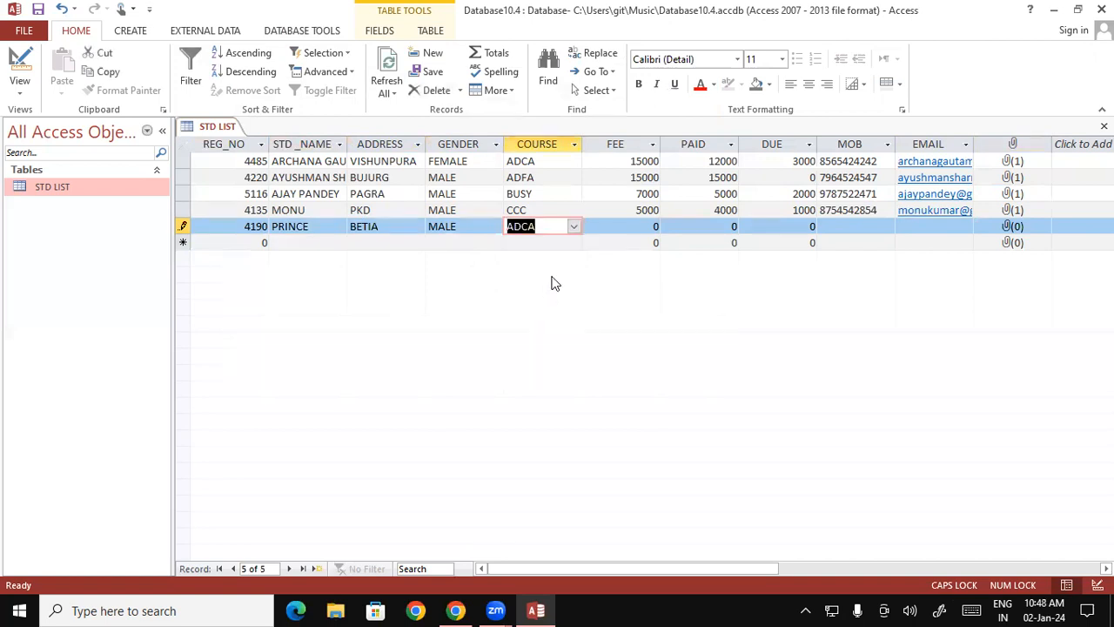
# - Enter 15000 for both FEE and PAID in the fifth record
pyautogui.click(628, 224)
pyautogui.moveTo(628, 224); pyautogui.dragTo(665, 224)
pyautogui.write('15000')
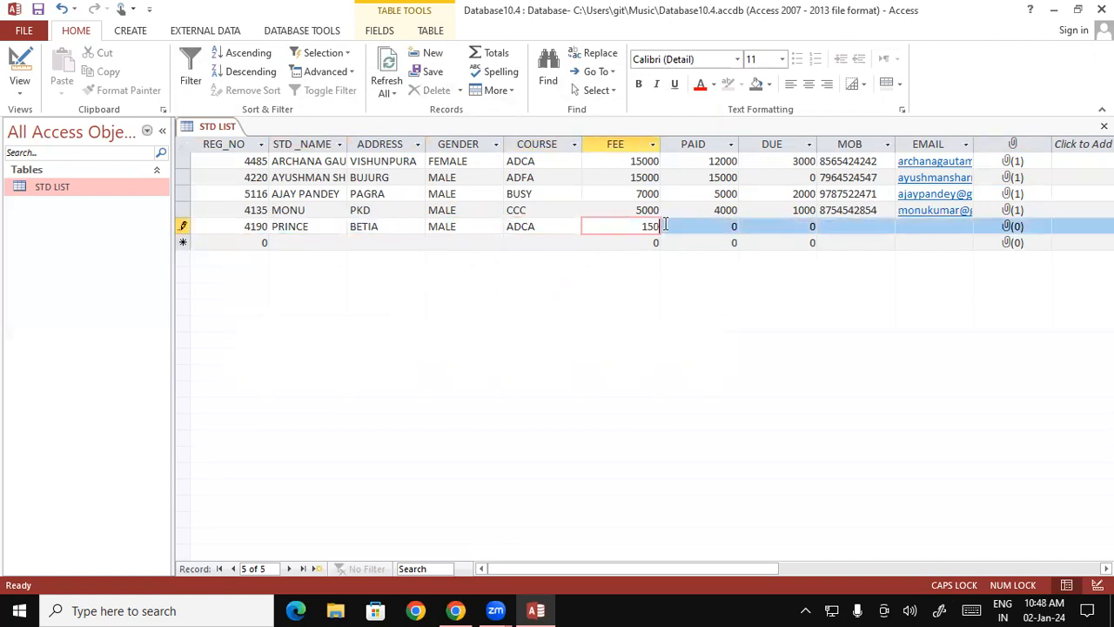
pyautogui.press('Tab')
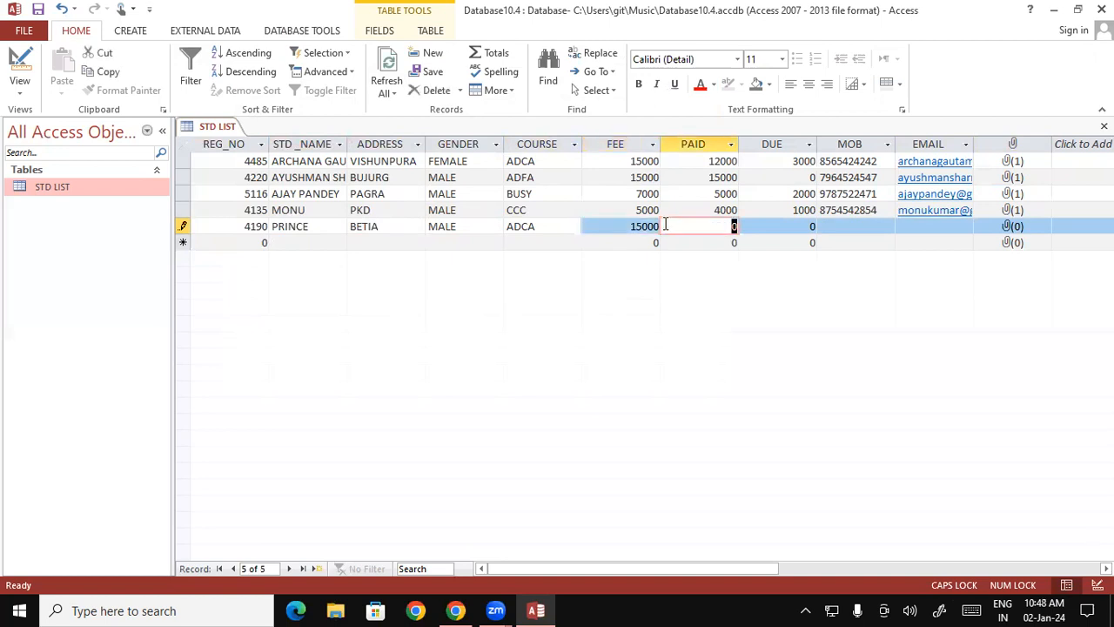
pyautogui.write('15000')
pyautogui.press('Tab')
pyautogui.press('Tab')
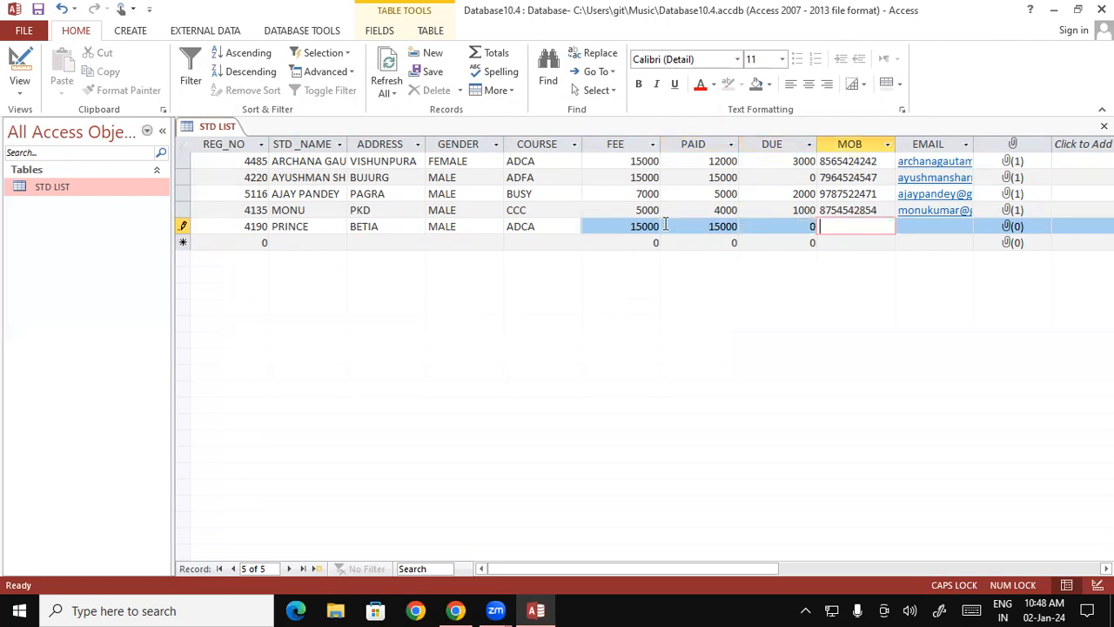
# - Enter the student's mobile number in the MOB field of the fifth record
pyautogui.press('Tab')
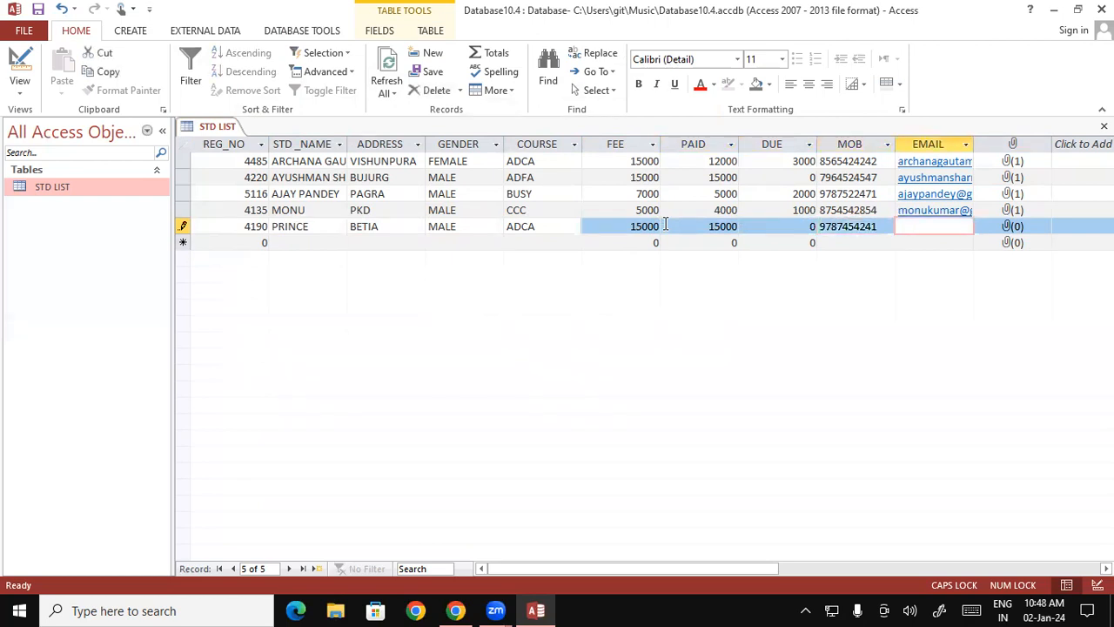
# - Enter the student's e-mail address in lowercase in the EMAIL field of the fifth record
pyautogui.press('capslock')
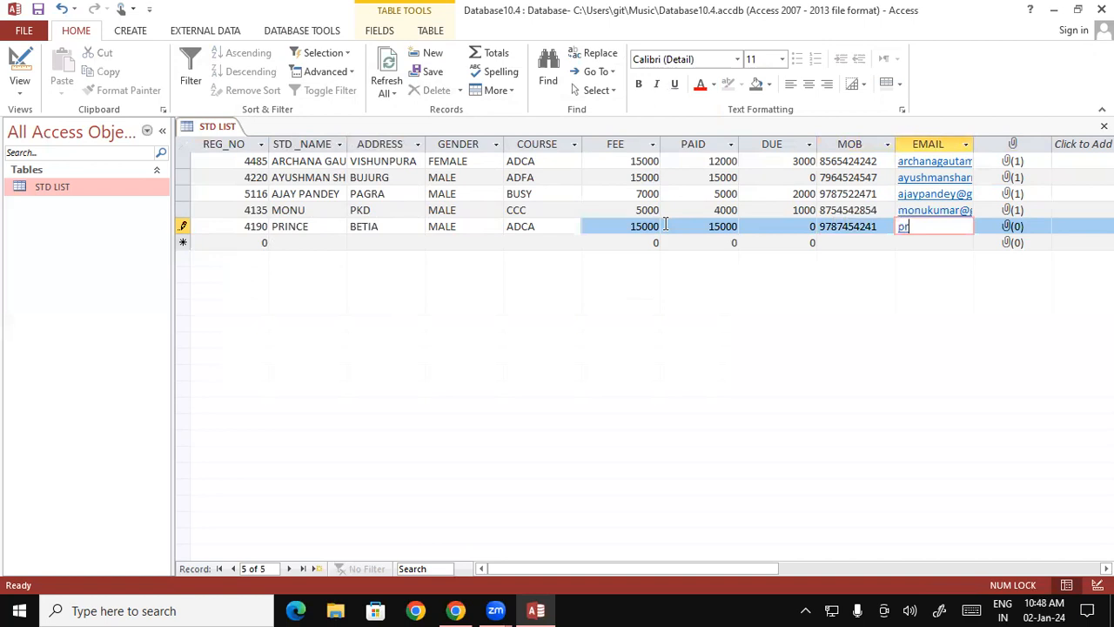
pyautogui.press('Tab')
pyautogui.press('Tab')
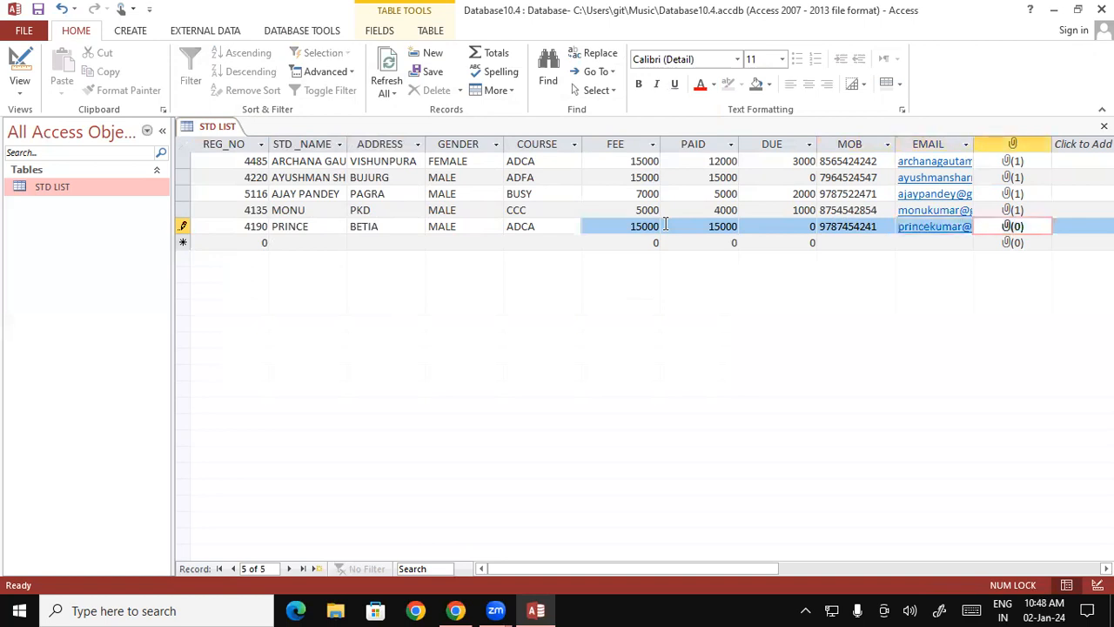
# - Attach the CAR IMAGE file from the Pictures folder to the fifth record and move on to a new record
pyautogui.doubleClick(1007, 228)
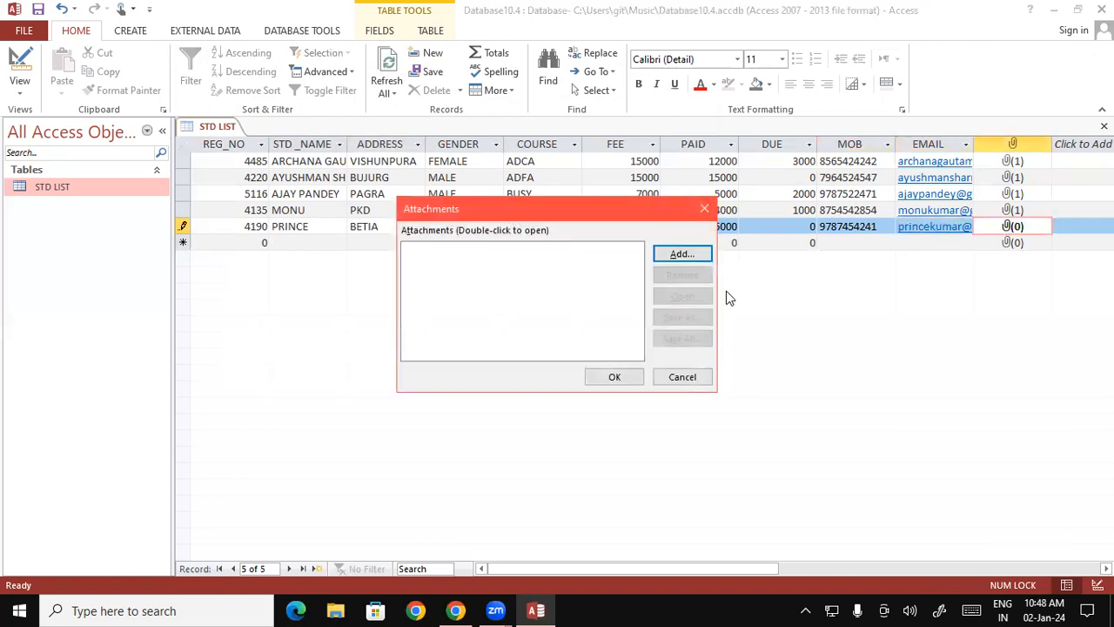
pyautogui.click(662, 252)
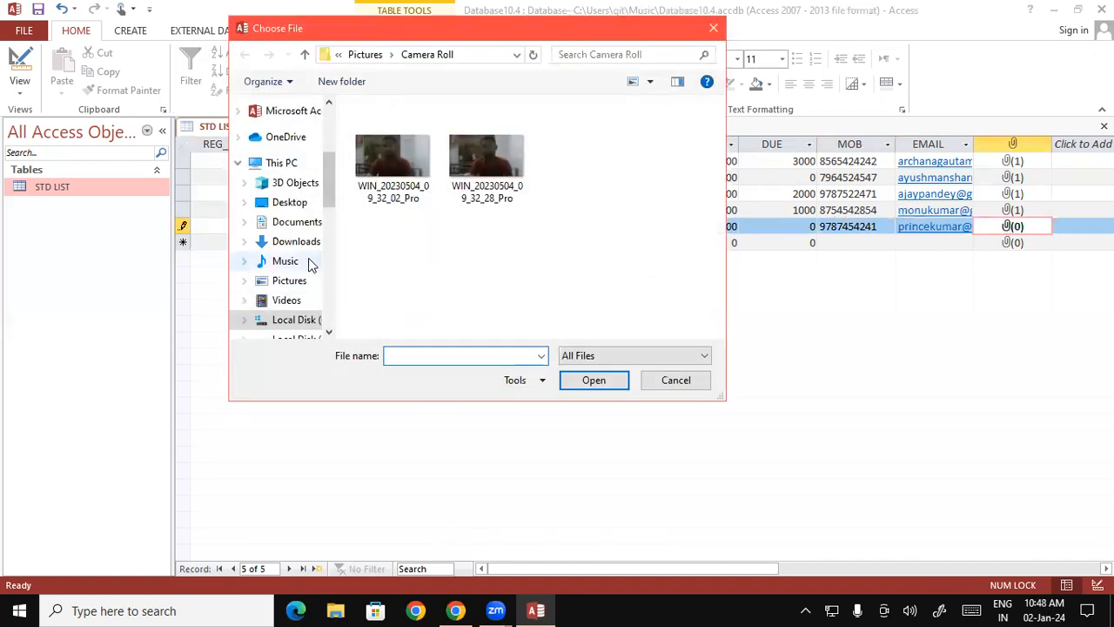
pyautogui.click(300, 284)
pyautogui.moveTo(721, 142); pyautogui.dragTo(723, 222)
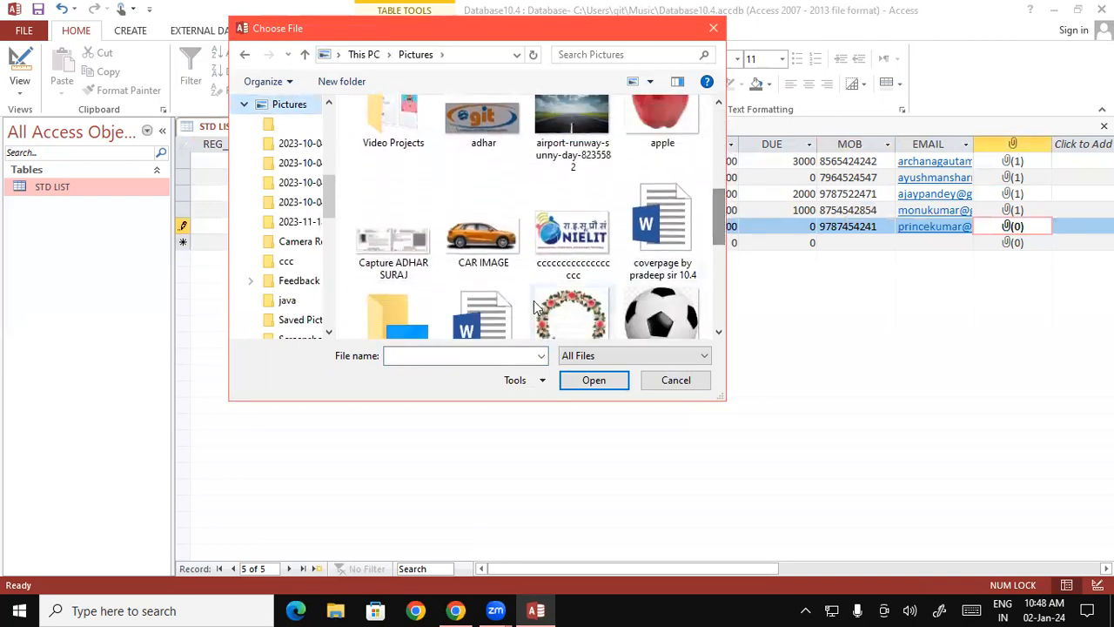
pyautogui.click(464, 253)
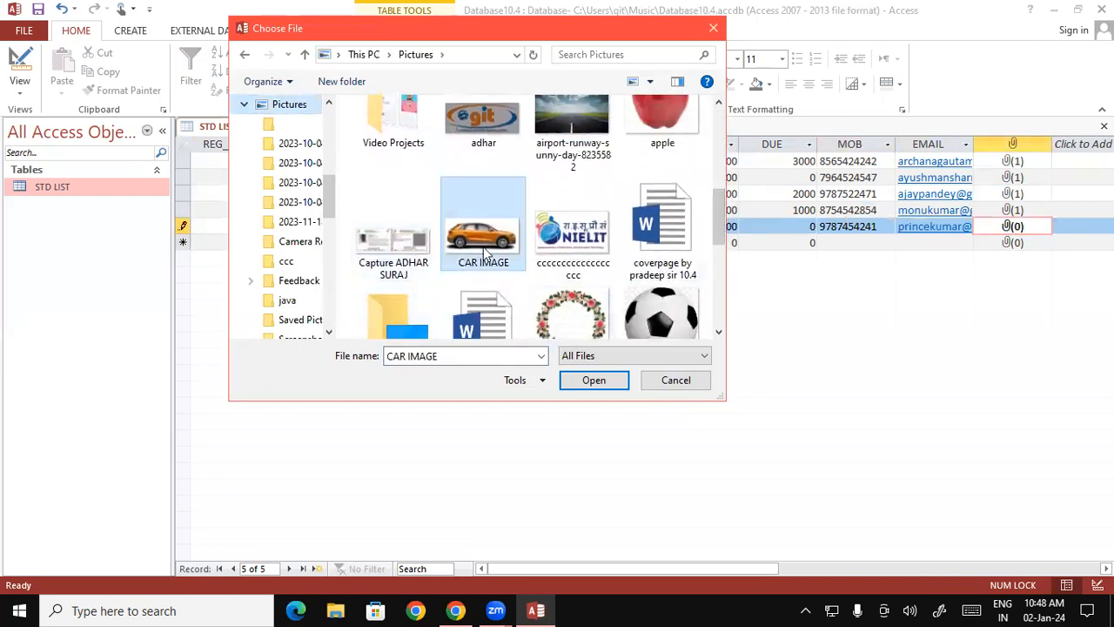
pyautogui.click(596, 383)
pyautogui.click(610, 377)
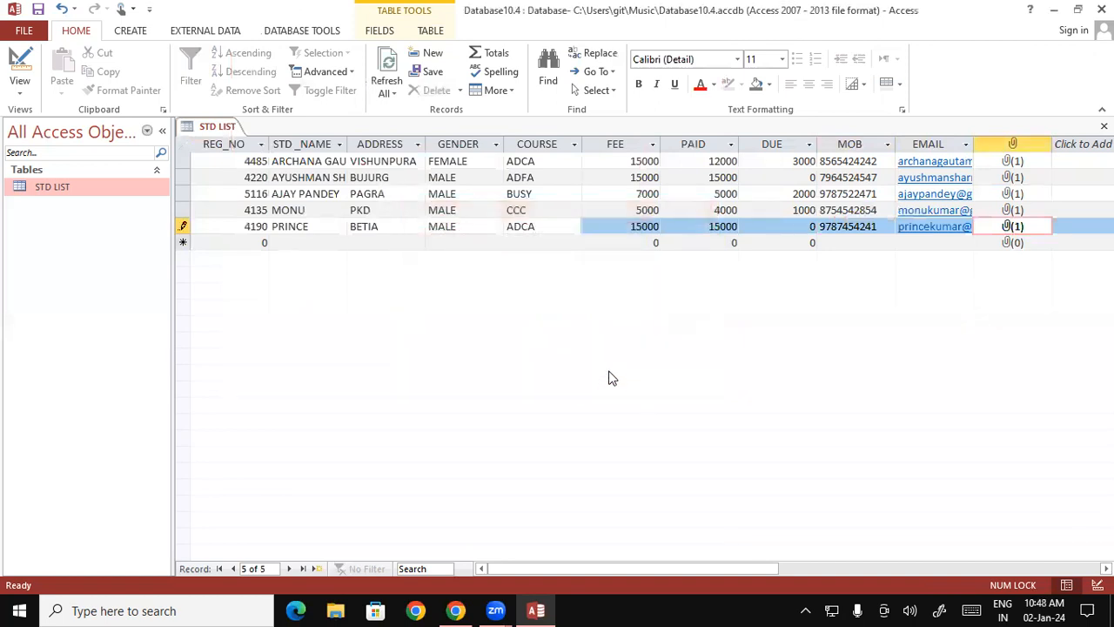
pyautogui.press('Tab')
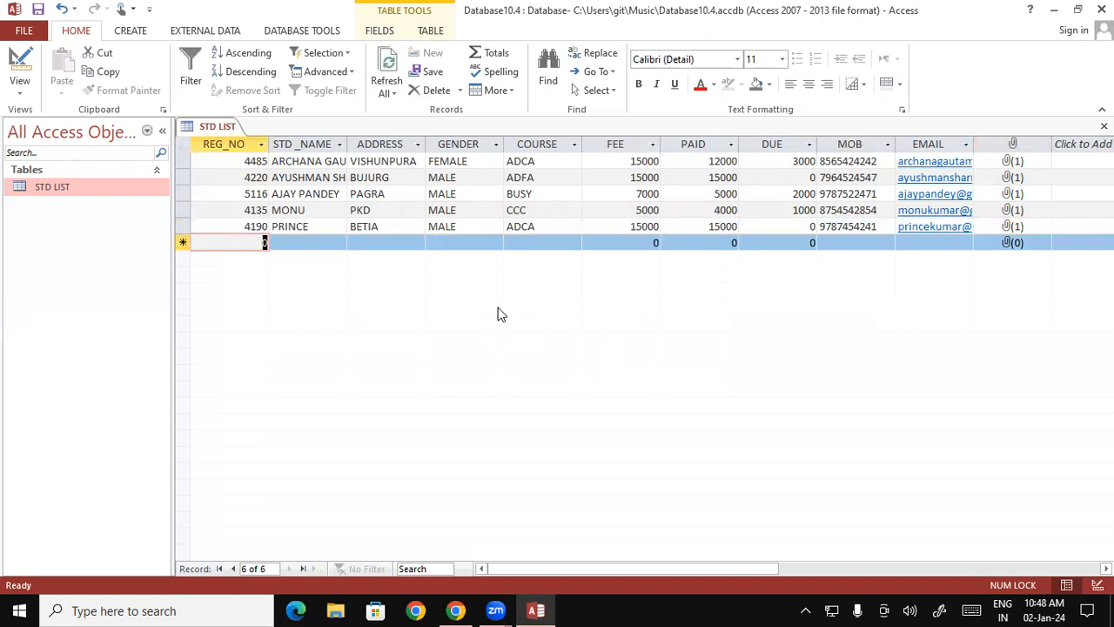
# - Start the sixth record with the student's registration number and full name, writing the name in capital letters
pyautogui.write('3747')
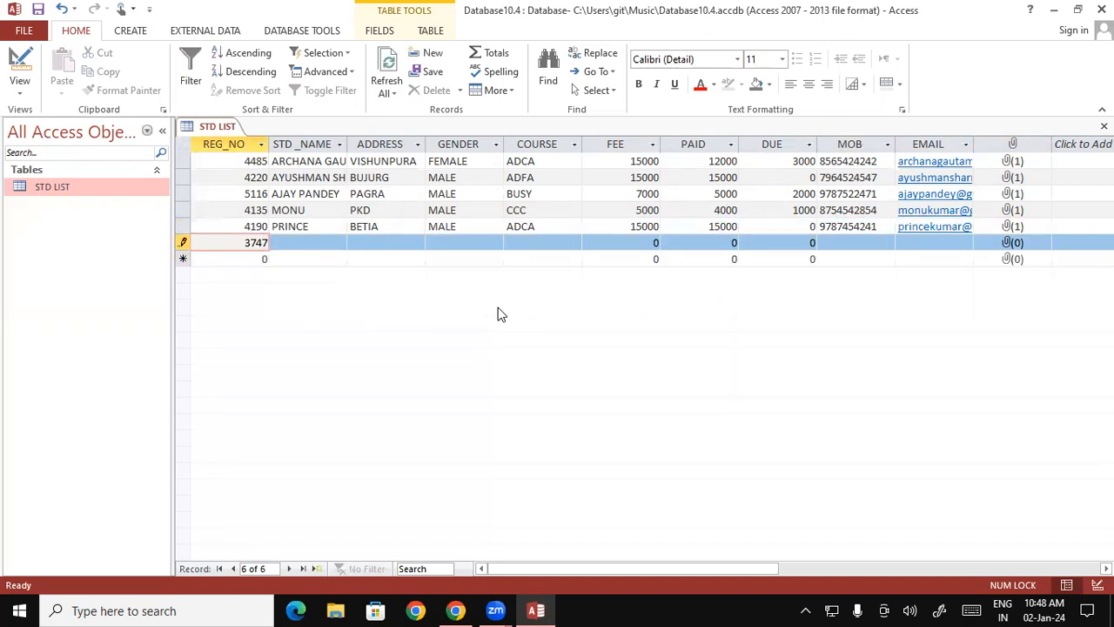
pyautogui.press('Tab')
pyautogui.write('g')
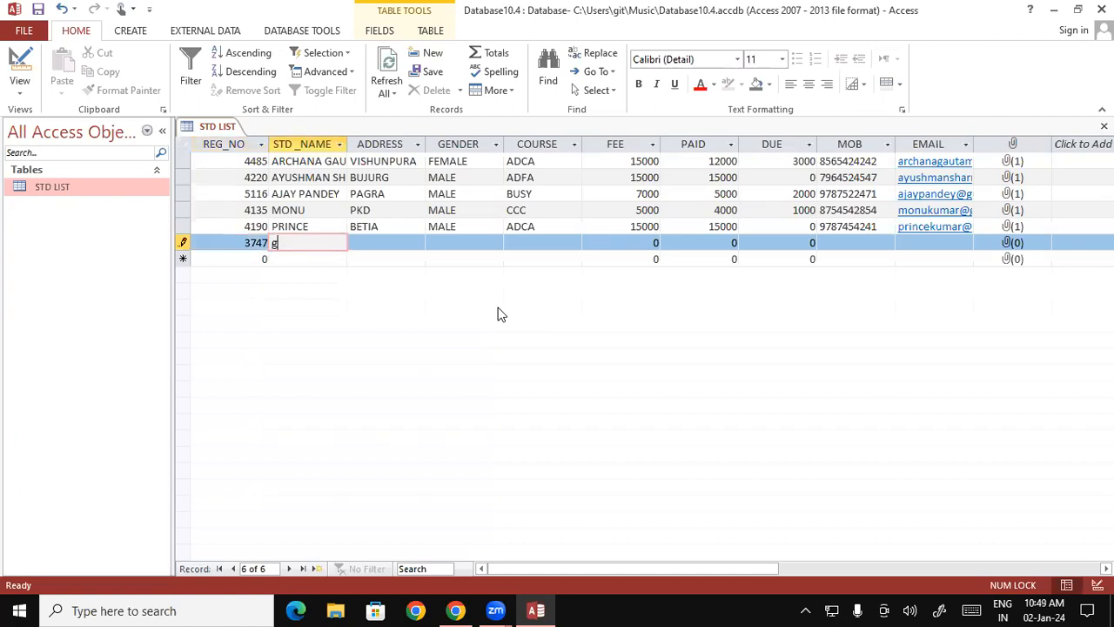
pyautogui.write('aurav')
pyautogui.press('BackSpace')
pyautogui.press('BackSpace')
pyautogui.press('BackSpace')
pyautogui.press('BackSpace')
pyautogui.press('BackSpace')
pyautogui.press('BackSpace')
pyautogui.press('BackSpace')
pyautogui.press('capslock')
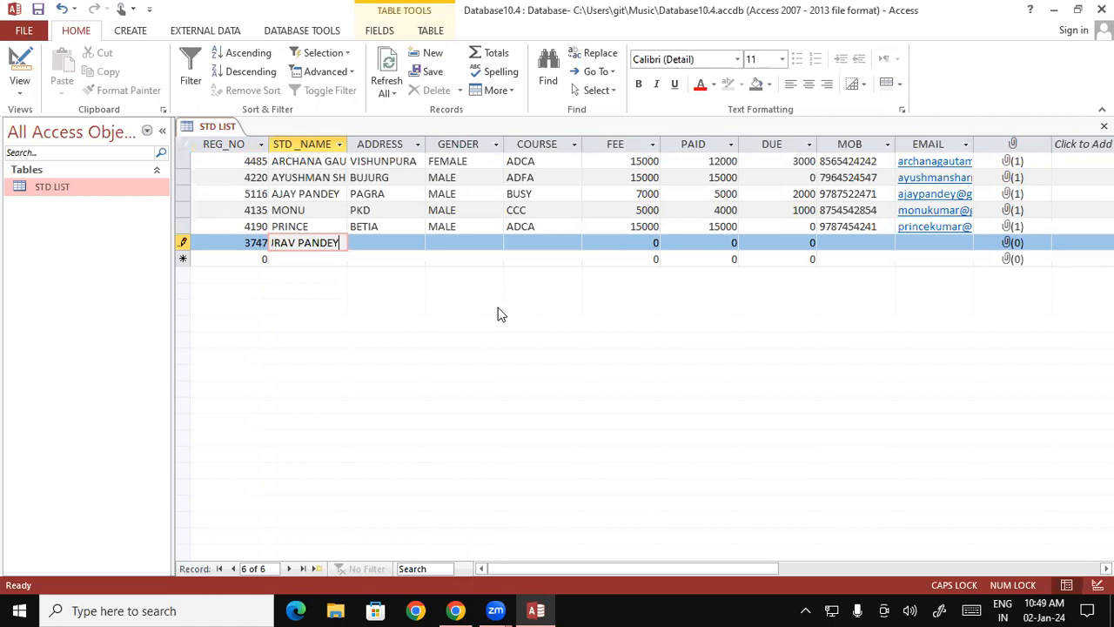
pyautogui.press('Tab')
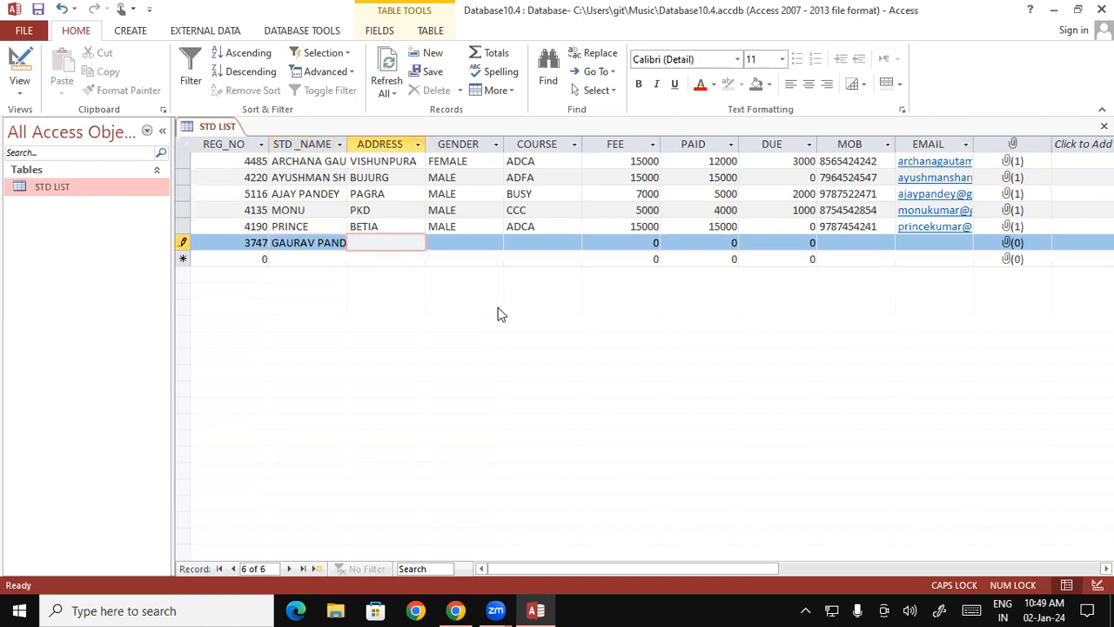
# - Fill in the sixth record's address in capitals, with MALE for GENDER and BUSY for COURSE
pyautogui.write('PDR')
pyautogui.press('Tab')
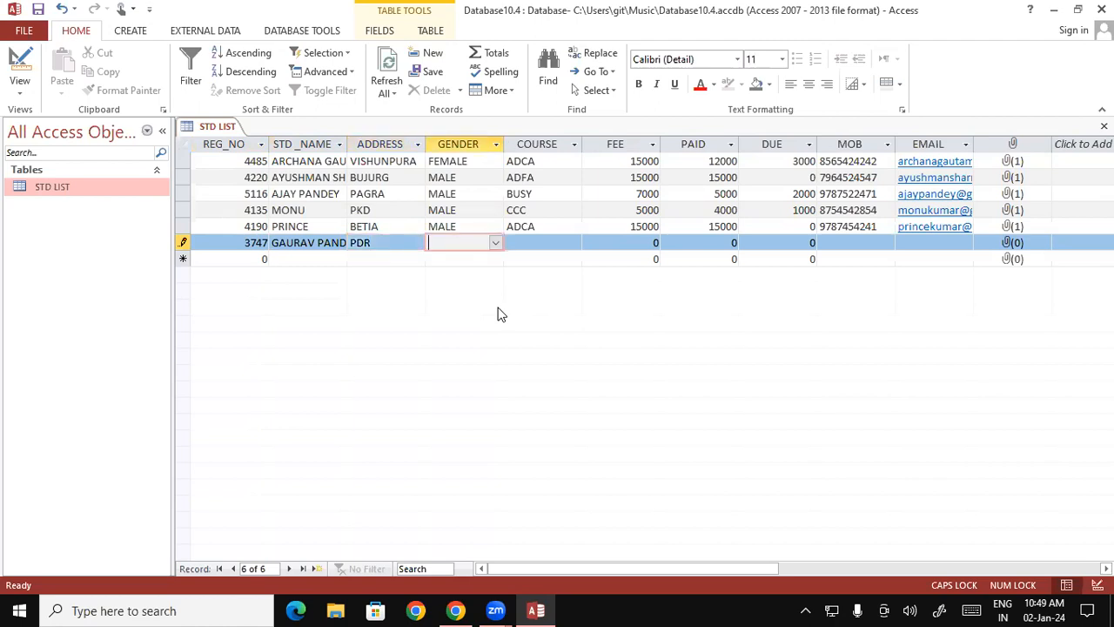
pyautogui.write('M')
pyautogui.press('Tab')
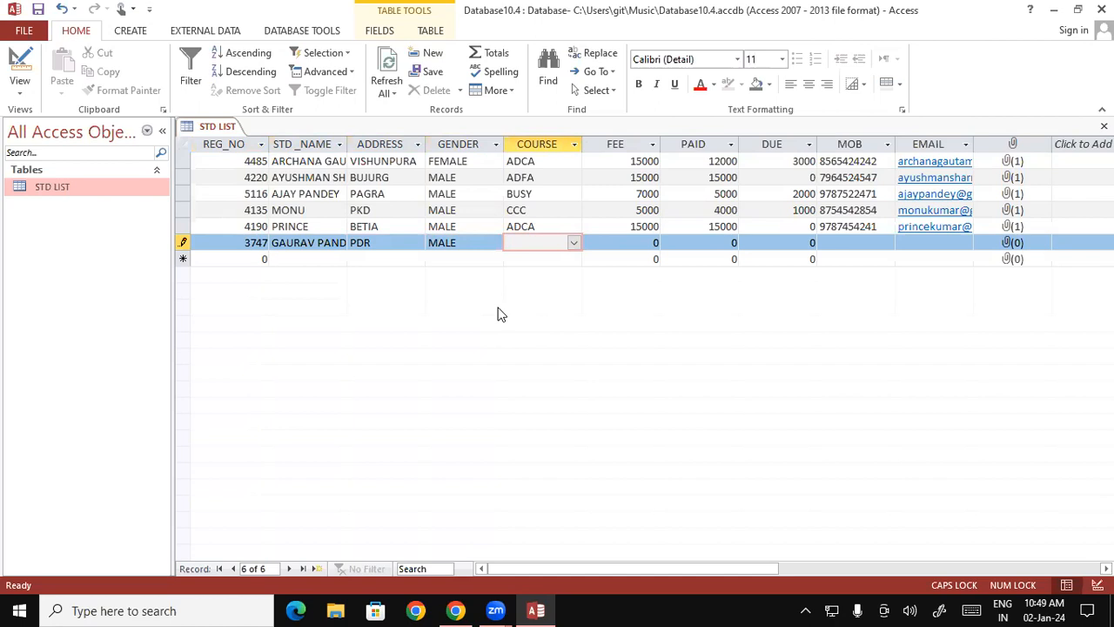
pyautogui.write('BUSY')
pyautogui.press('Tab')
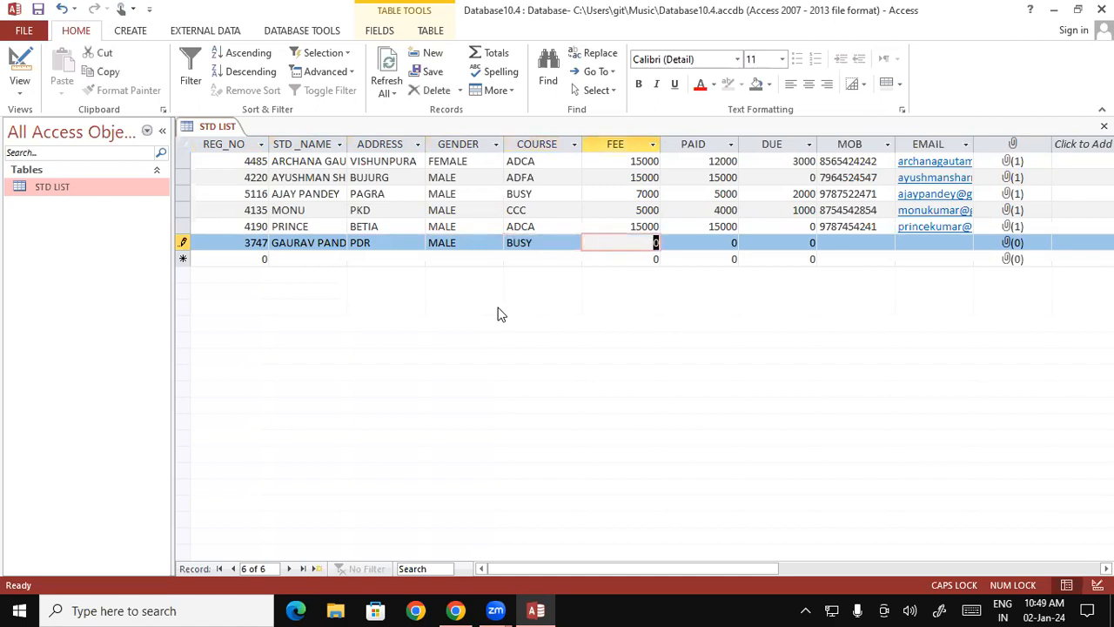
# - Enter 7000 for both FEE and PAID in the sixth record
pyautogui.write('7000')
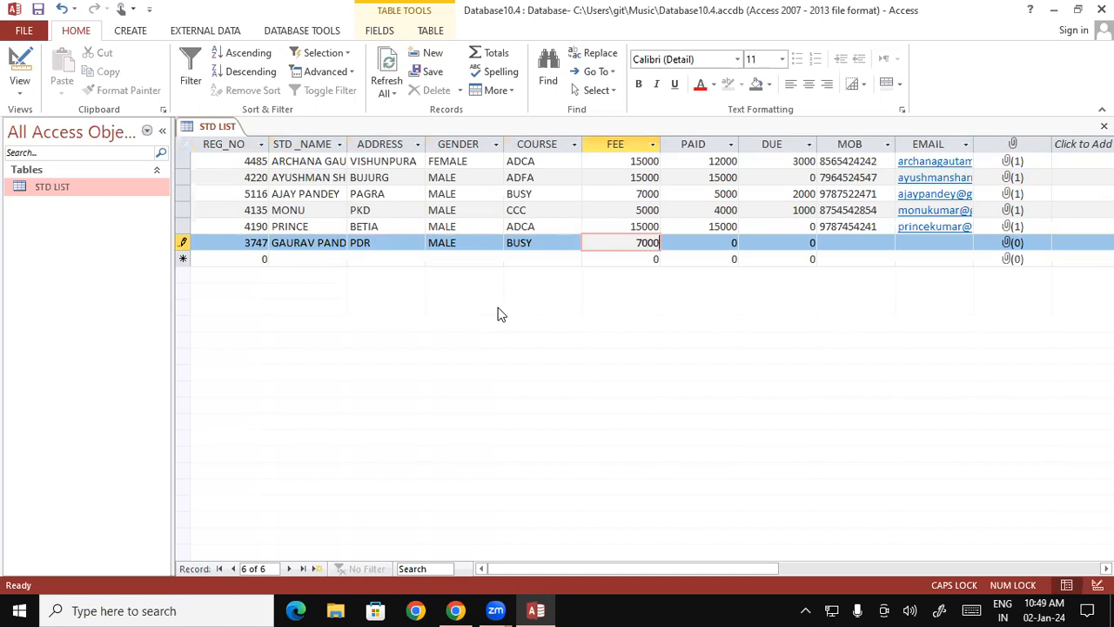
pyautogui.press('Tab')
pyautogui.write('7000')
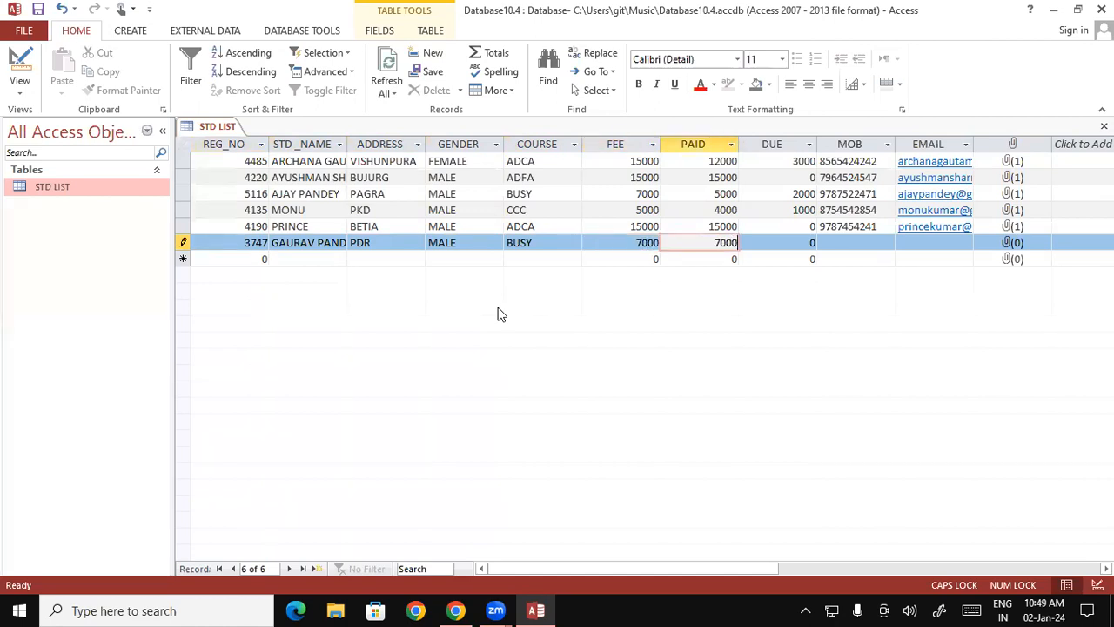
pyautogui.press('Tab')
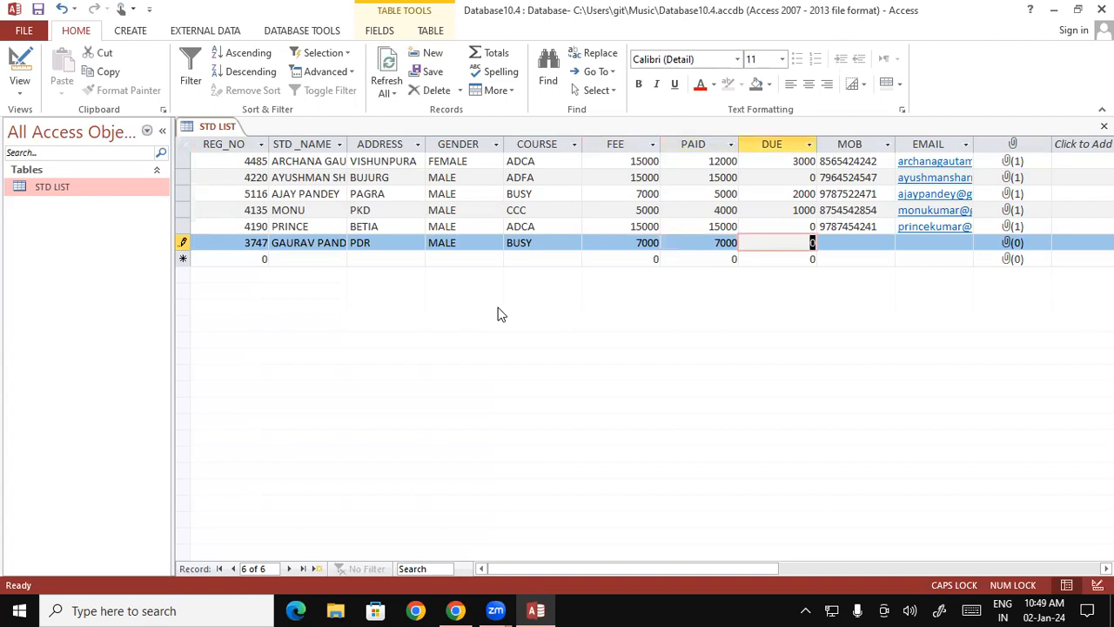
# - Enter the student's mobile number in the MOB field of the sixth record, skipping the DUE field
pyautogui.press('Tab')
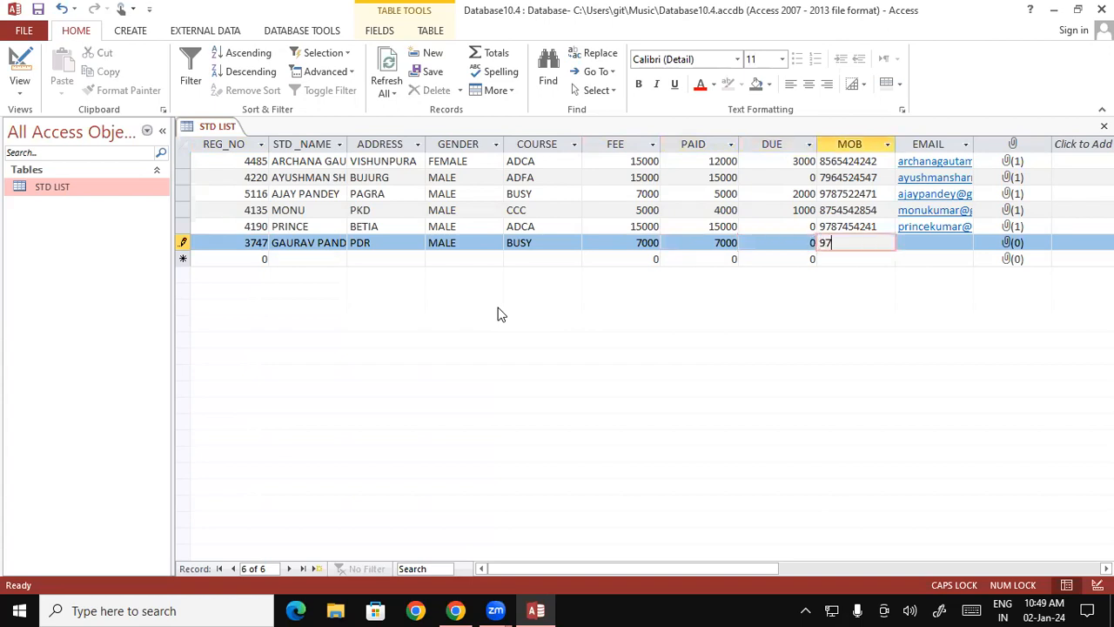
pyautogui.press('Tab')
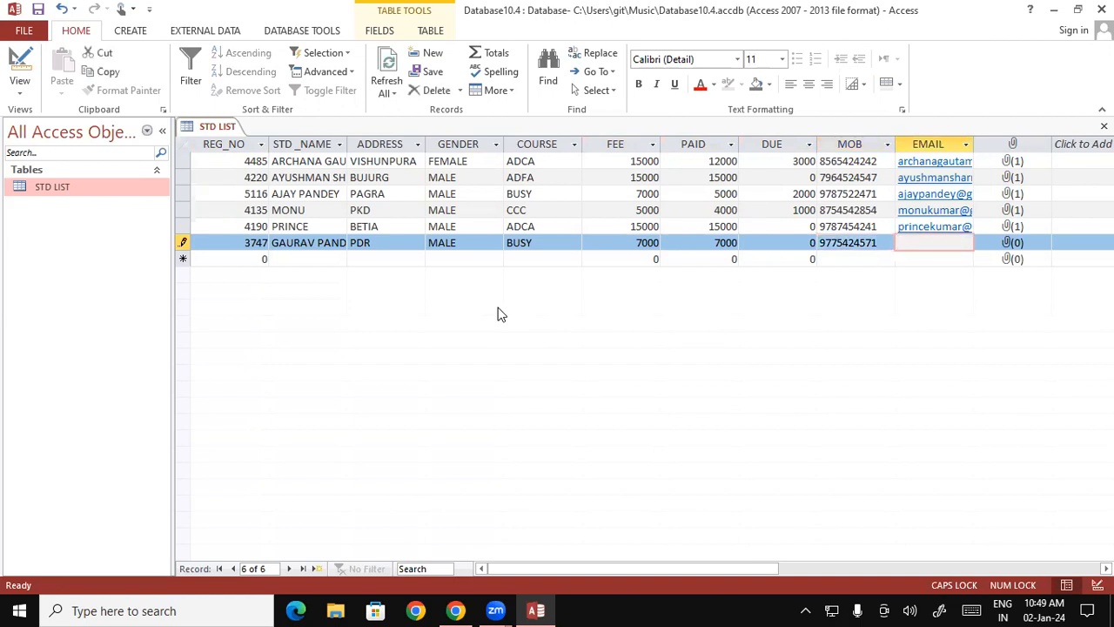
# - Enter the student's e-mail address in lowercase in the EMAIL field of the sixth record
pyautogui.press('capslock')
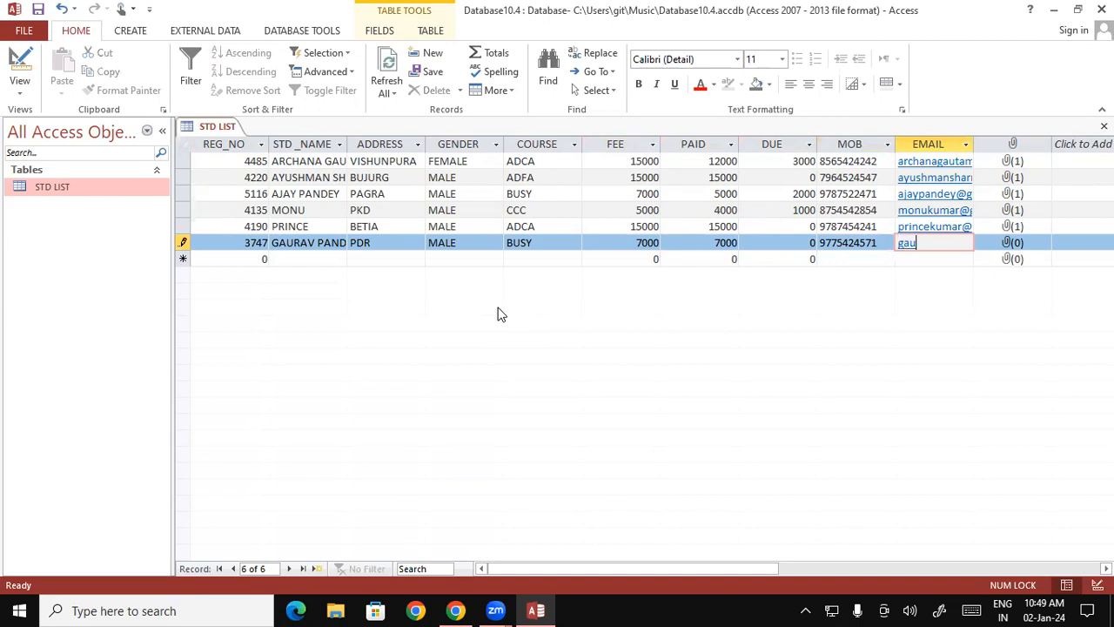
pyautogui.press('Tab')
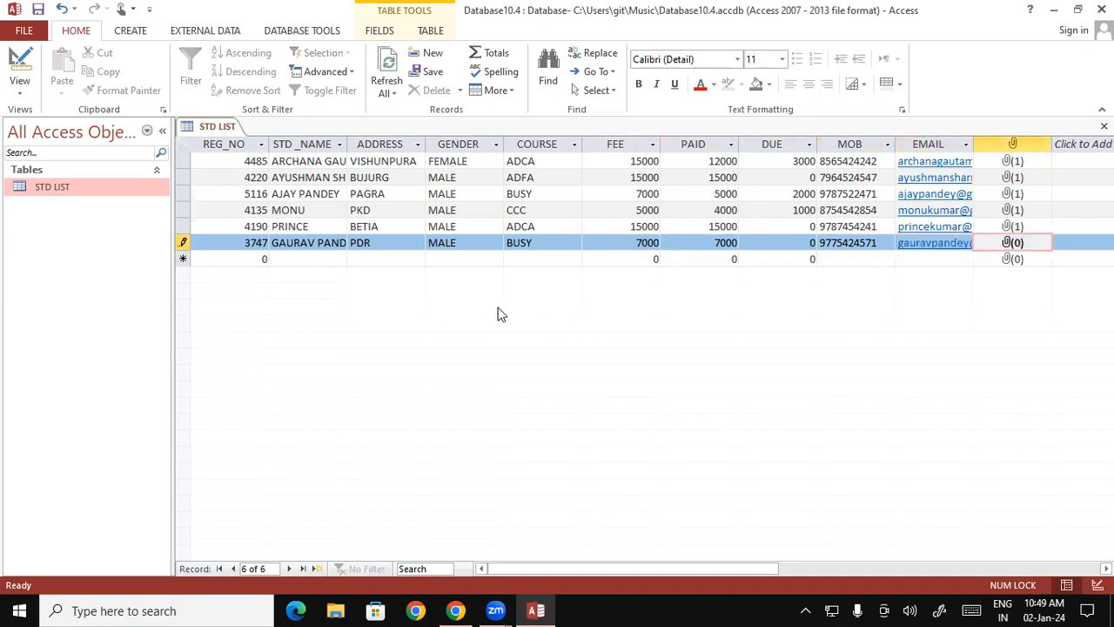
# - Attach the FOOTBALL PNG IMAGE file from the Pictures folder to the sixth record and move on to a new record
pyautogui.doubleClick(1016, 245)
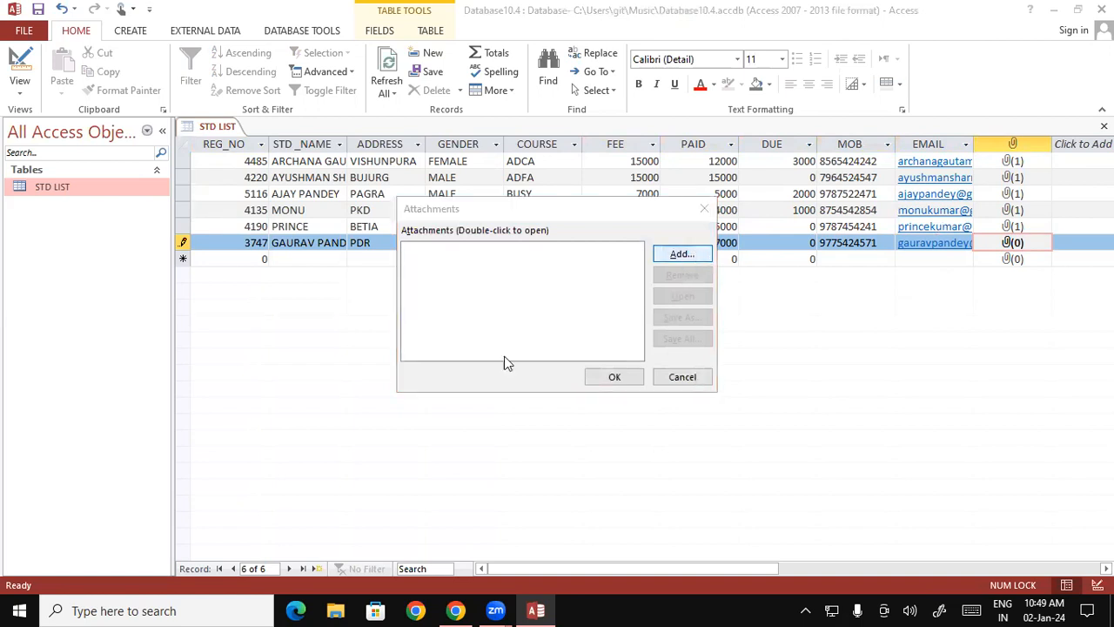
pyautogui.press('Return')
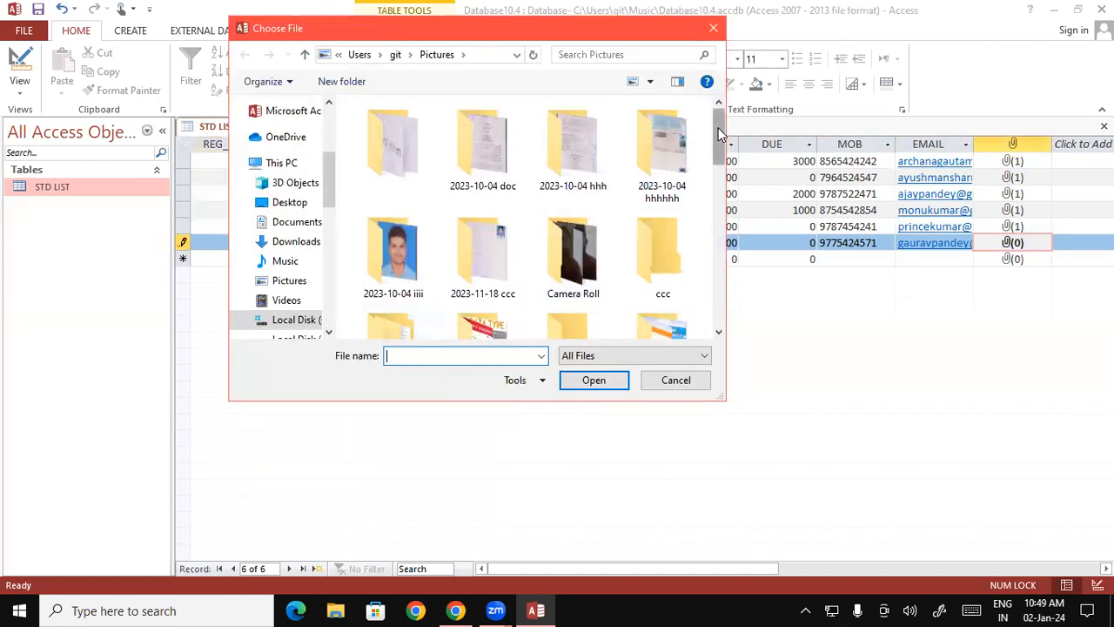
pyautogui.scroll(-5, 662, 287)
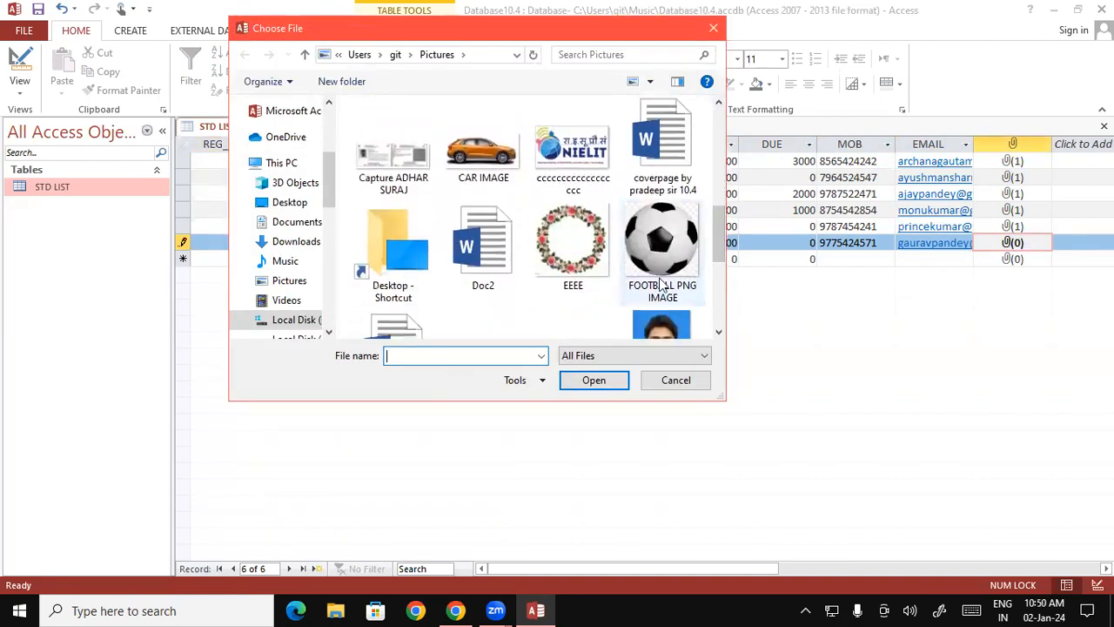
pyautogui.click(661, 279)
pyautogui.click(601, 379)
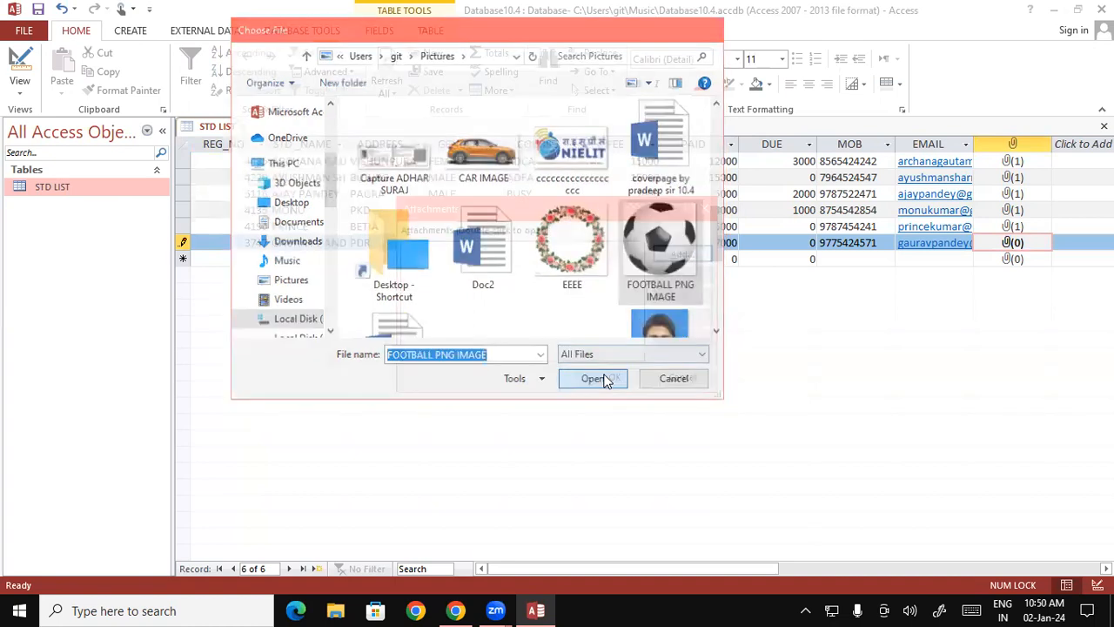
pyautogui.click(614, 376)
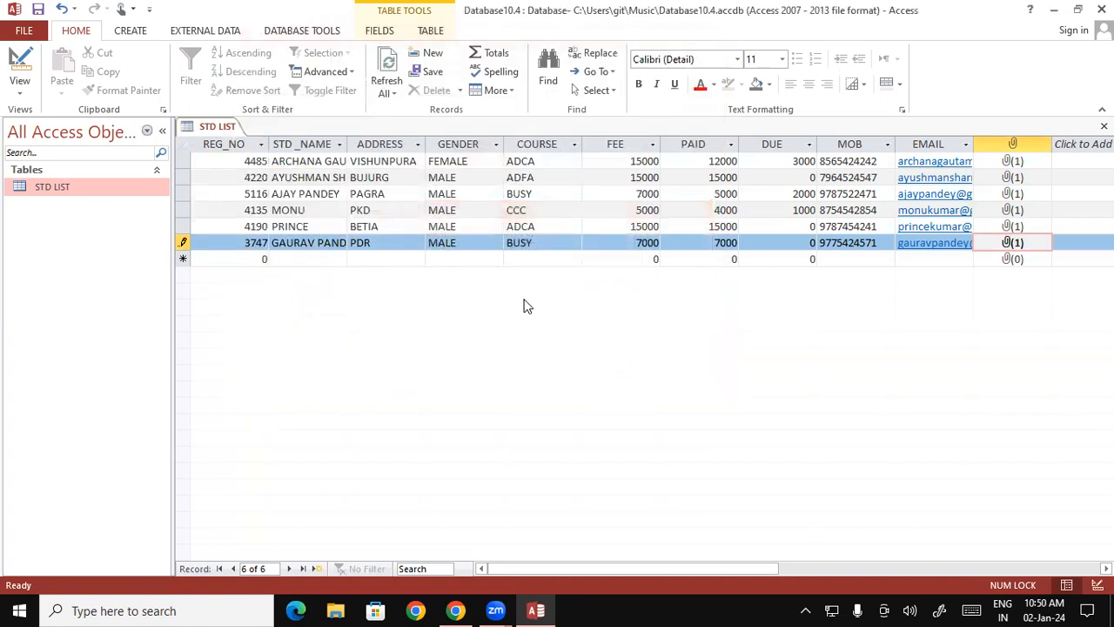
pyautogui.press('Tab')
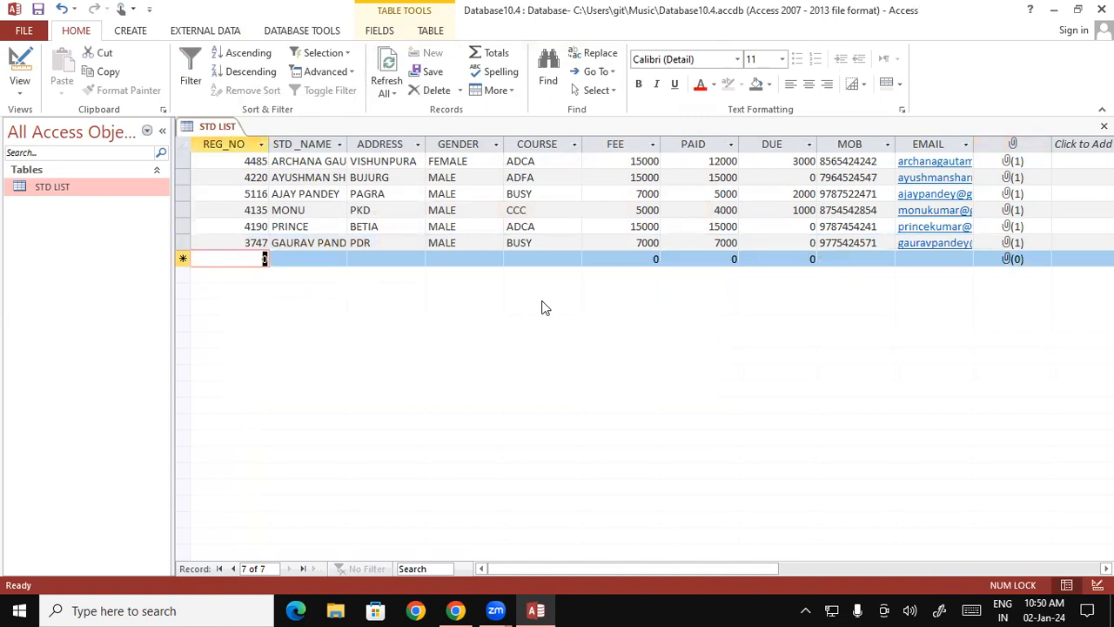
# - Start the seventh record with the student's registration number and full name in capital letters, check the name and move on to ADDRESS
pyautogui.write('51')
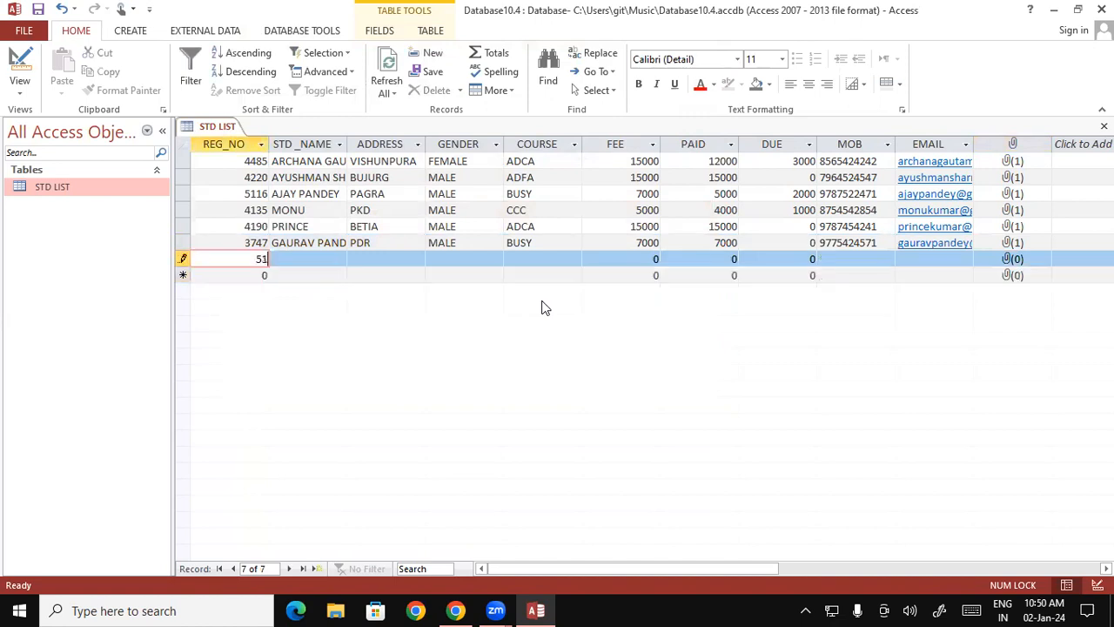
pyautogui.write('11')
pyautogui.press('Tab')
pyautogui.write('karti')
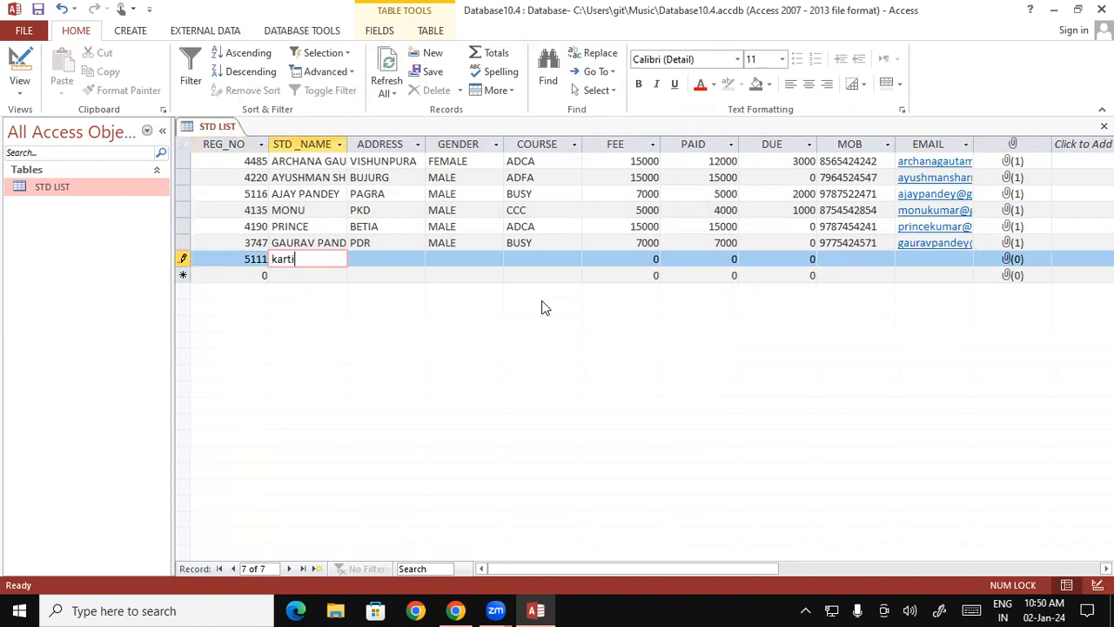
pyautogui.press('BackSpace')
pyautogui.press('BackSpace')
pyautogui.press('BackSpace')
pyautogui.press('BackSpace')
pyautogui.press('BackSpace')
pyautogui.press('capslock')
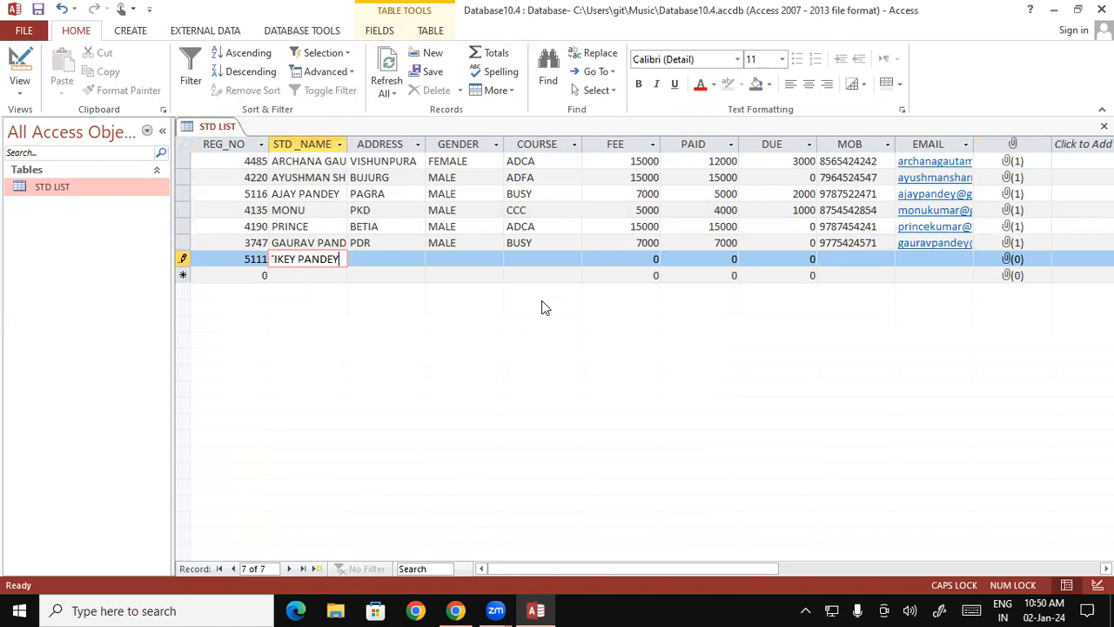
pyautogui.press('Tab')
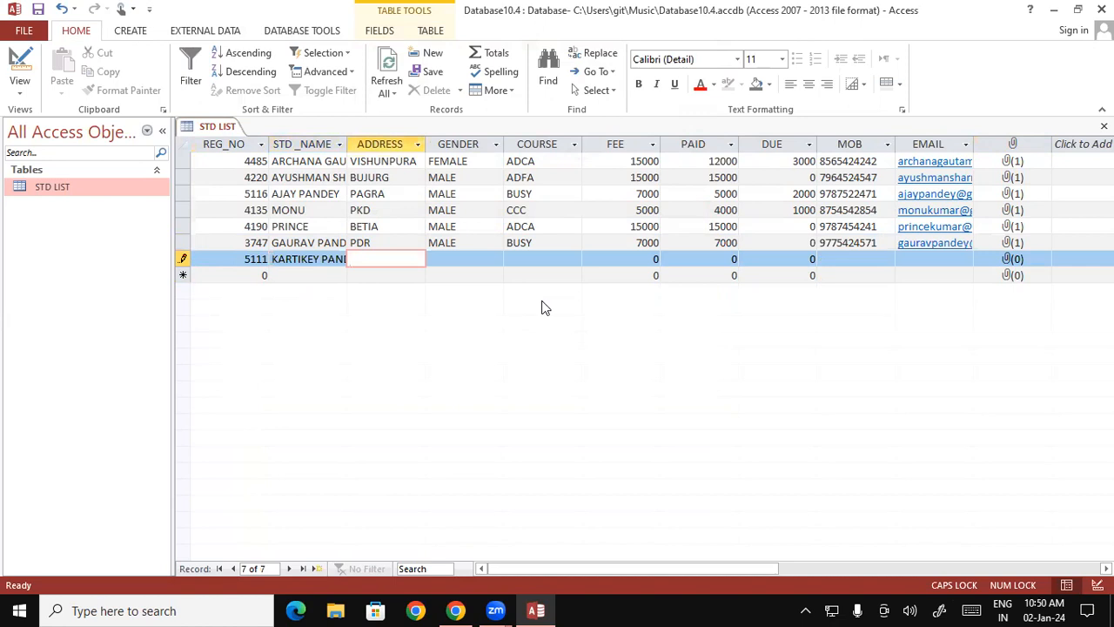
pyautogui.click(342, 258)
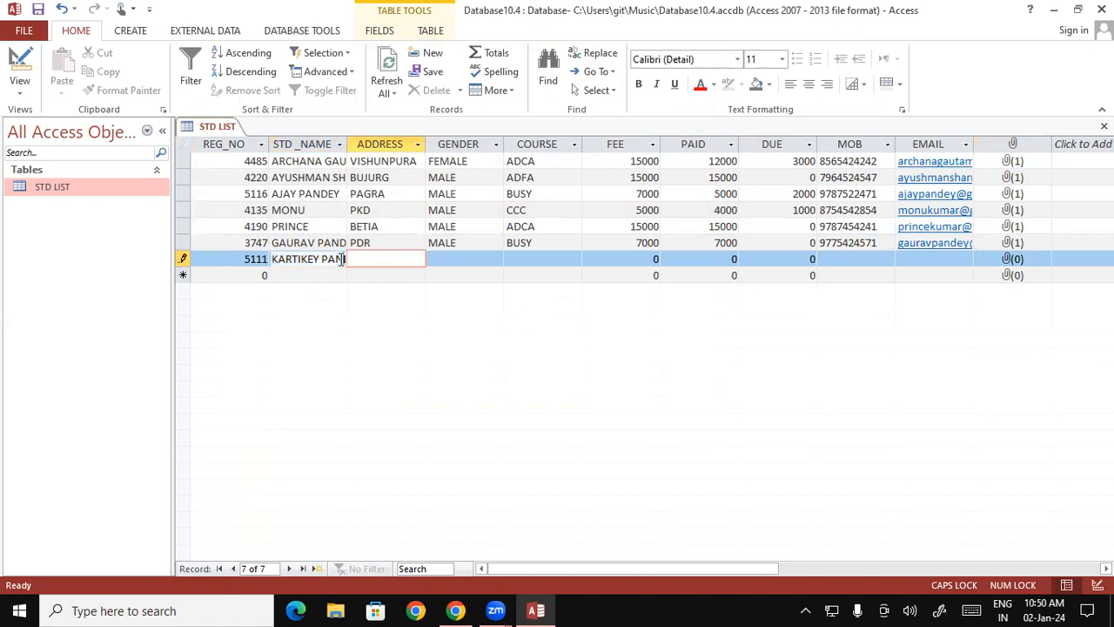
pyautogui.press('Right')
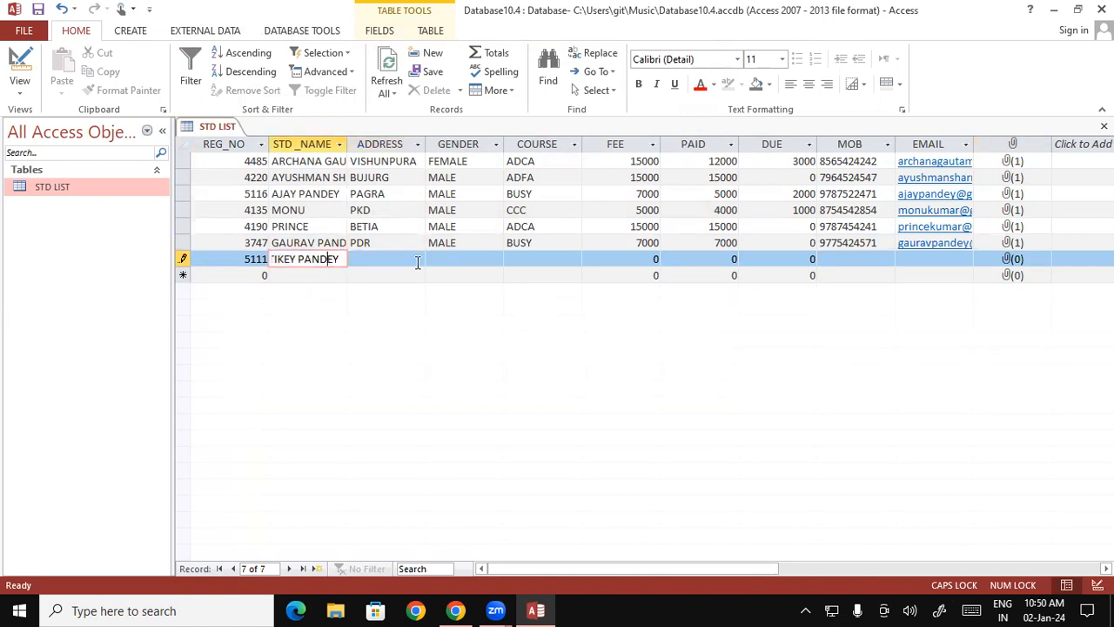
pyautogui.press('Tab')
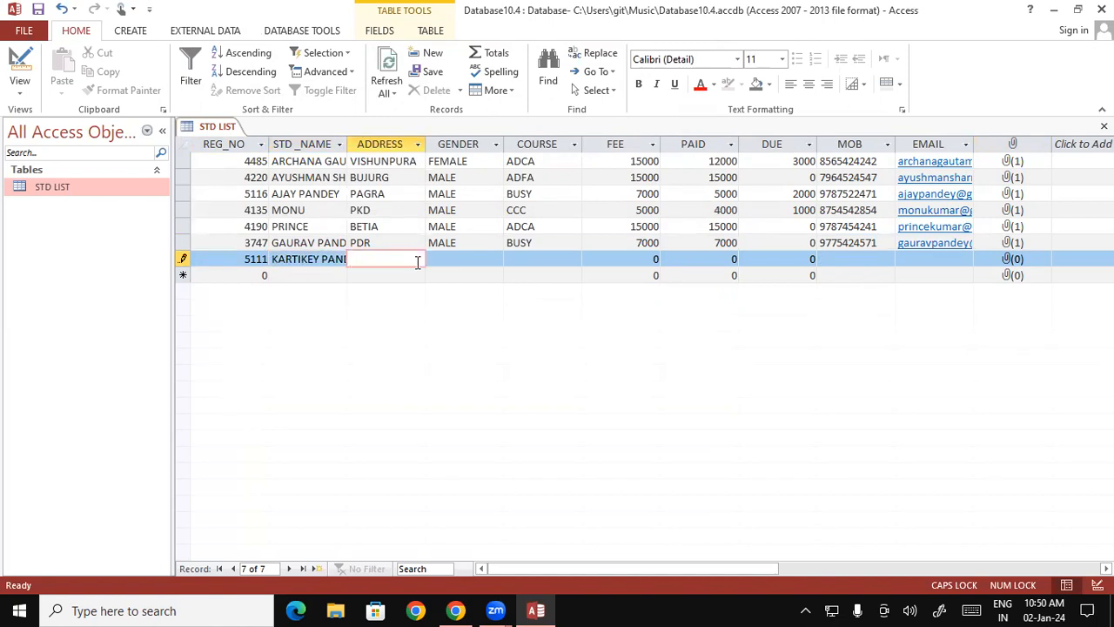
# - Fill in the student's address in the seventh record, with GENDER as MALE and COURSE as OM
pyautogui.write('PANDEY DEORIA')
pyautogui.press('Tab')
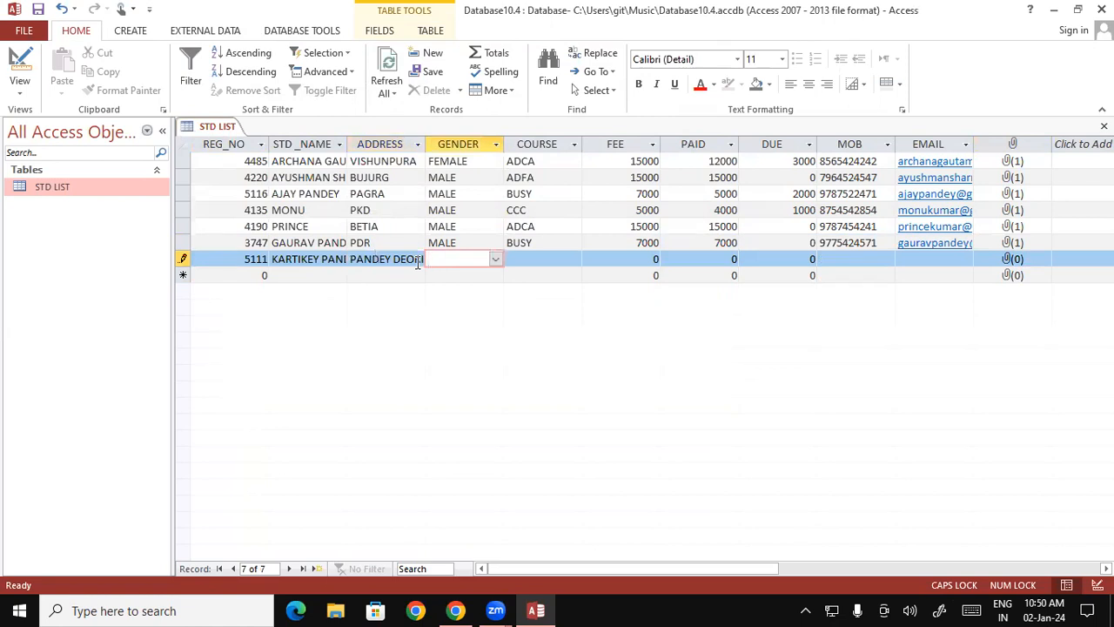
pyautogui.write('MALE')
pyautogui.press('Tab')
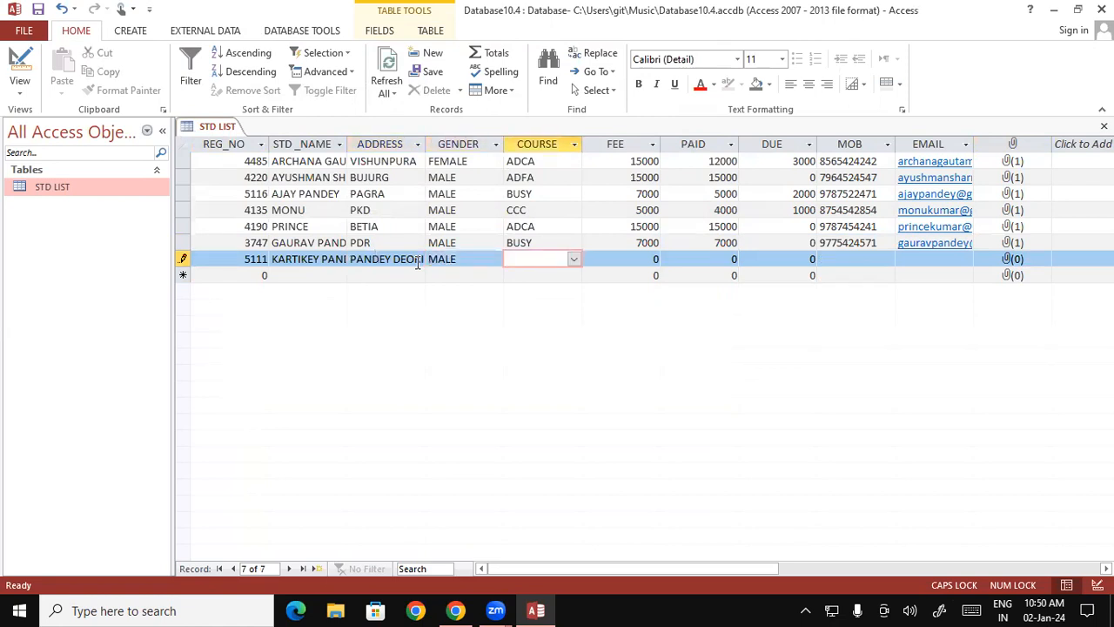
pyautogui.write('OM')
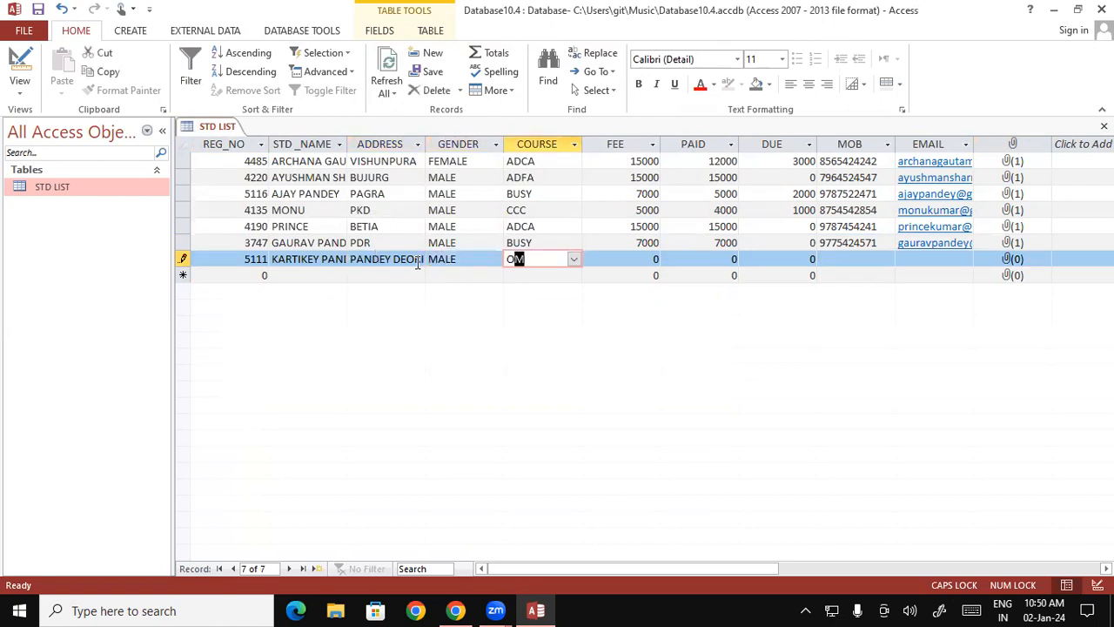
pyautogui.press('Tab')
# - Enter a FEE of 4500, PAID of 2500 and DUE of 2000 in the seventh record
pyautogui.write('4500')
pyautogui.press('Tab')
pyautogui.write('25')
pyautogui.press('Tab')
pyautogui.write('20')
pyautogui.press('Tab')
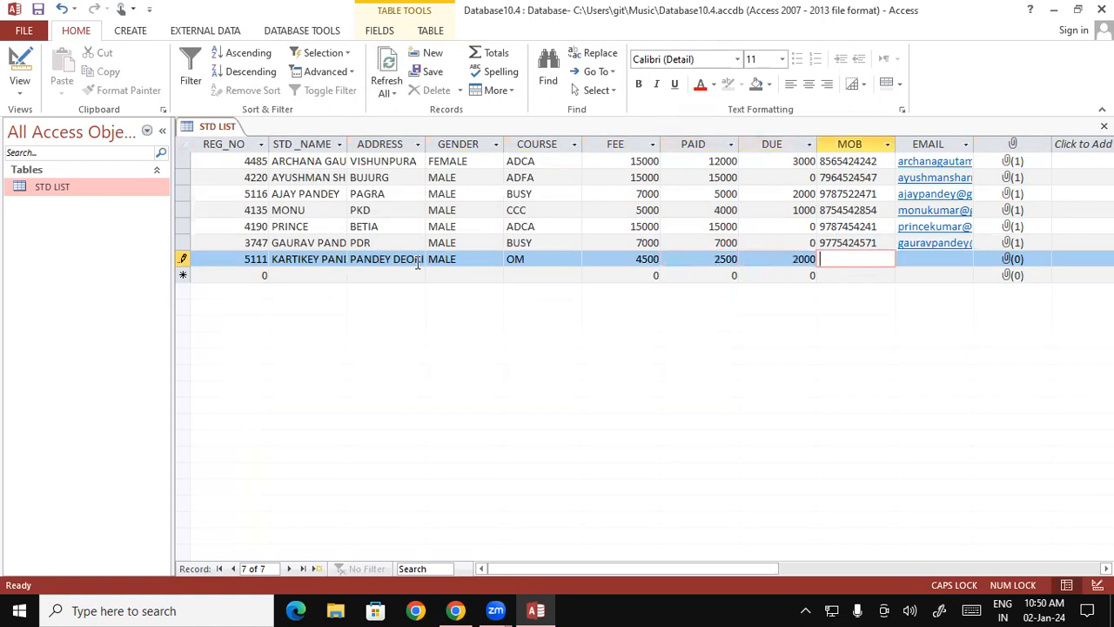
# - Enter the student's mobile number in MOB and the lowercase e-mail address in EMAIL for the seventh record
pyautogui.press('Tab')
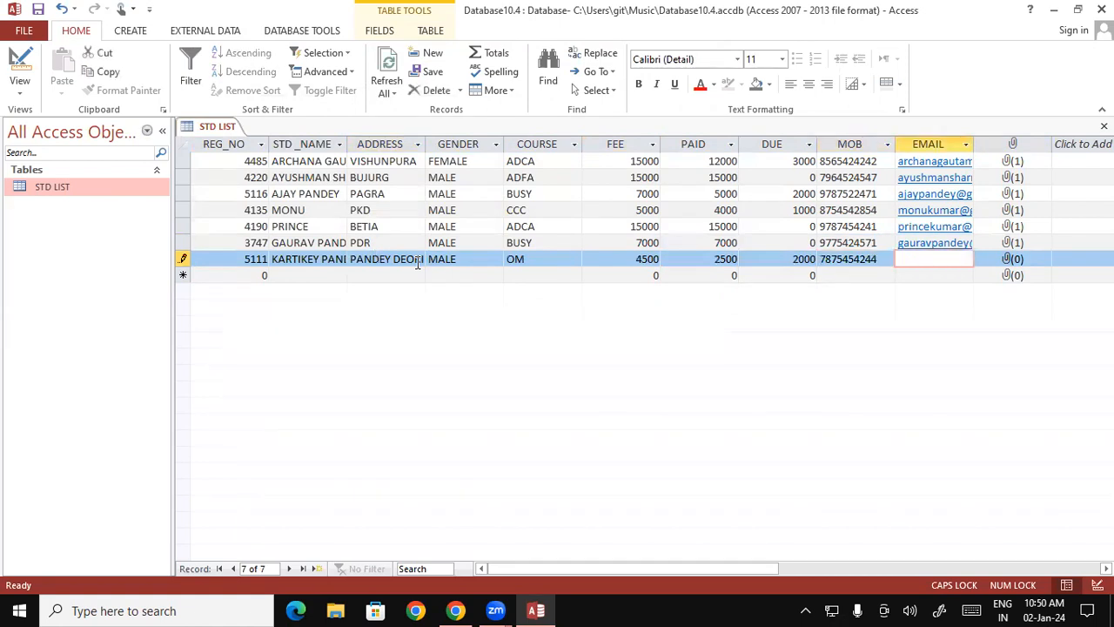
pyautogui.press('capslock')
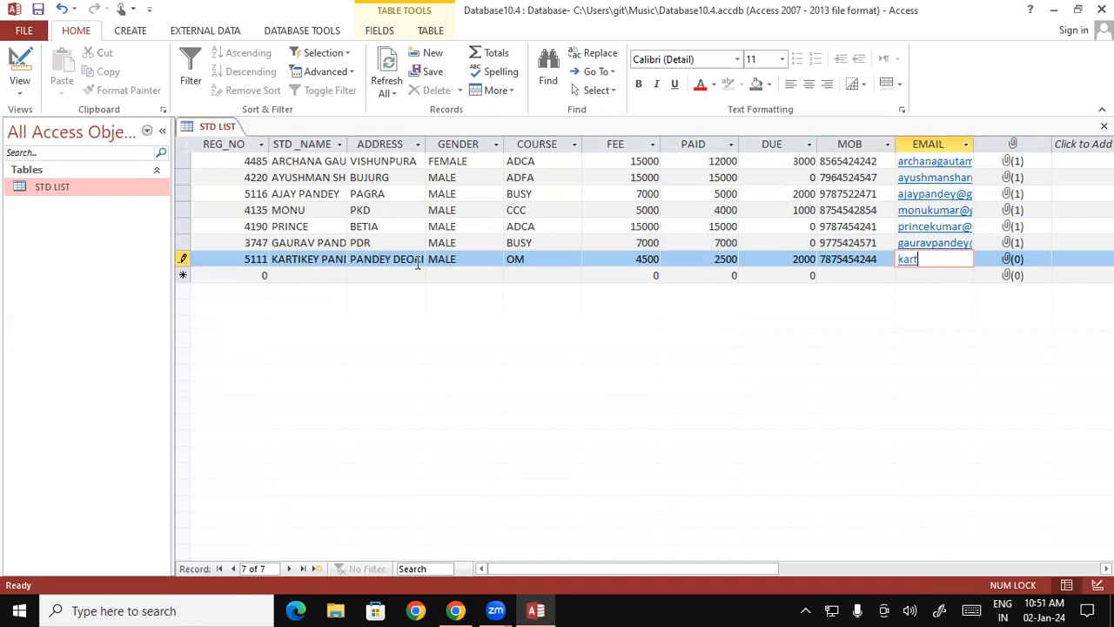
# - Attach the portrait photo of the man in a pink shirt from the Pictures folder to the seventh record
pyautogui.click(1003, 264)
pyautogui.doubleClick(1001, 264)
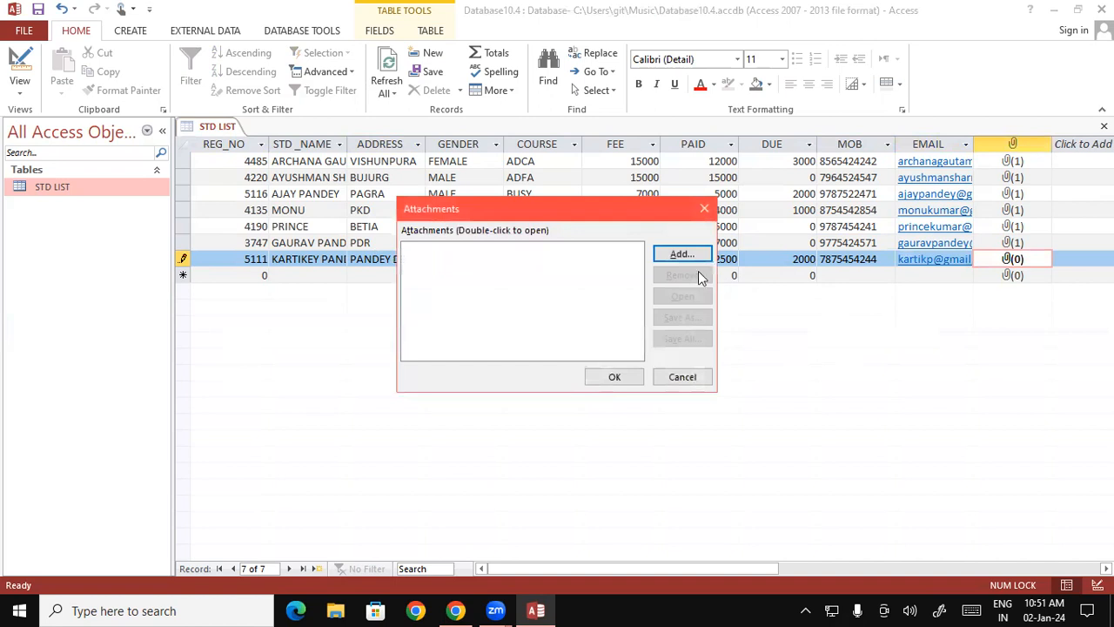
pyautogui.click(682, 254)
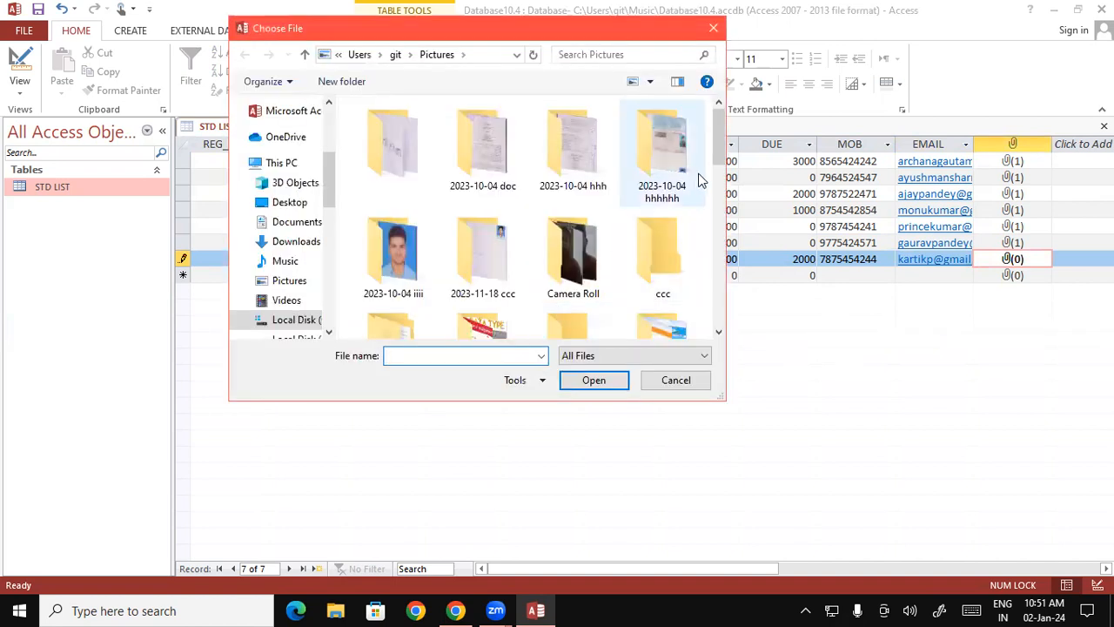
pyautogui.moveTo(722, 142); pyautogui.dragTo(734, 285)
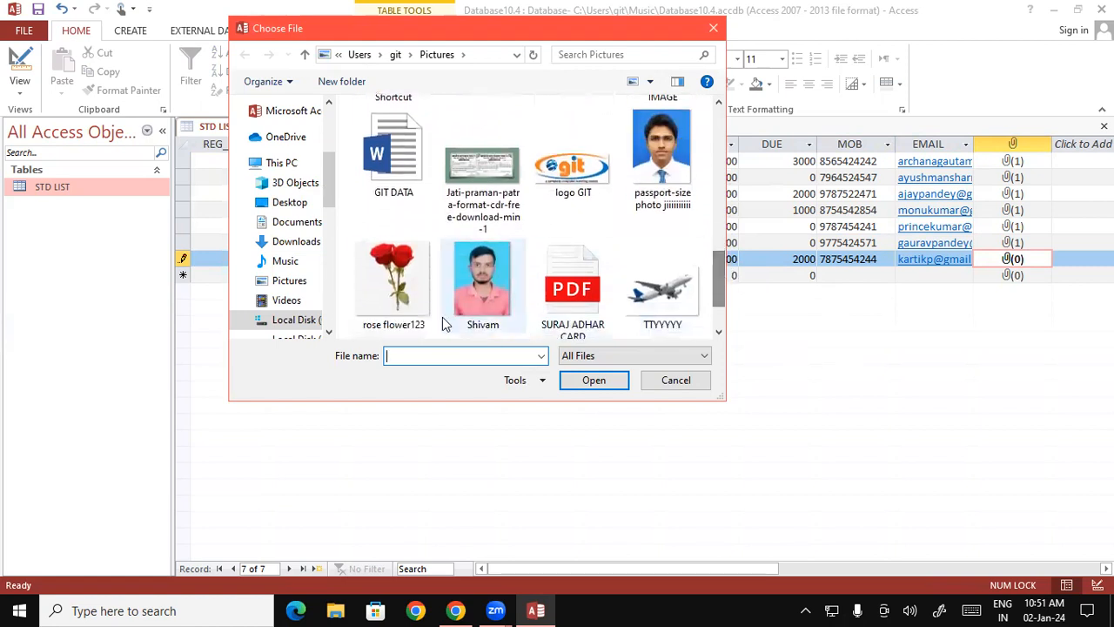
pyautogui.click(492, 289)
pyautogui.click(586, 382)
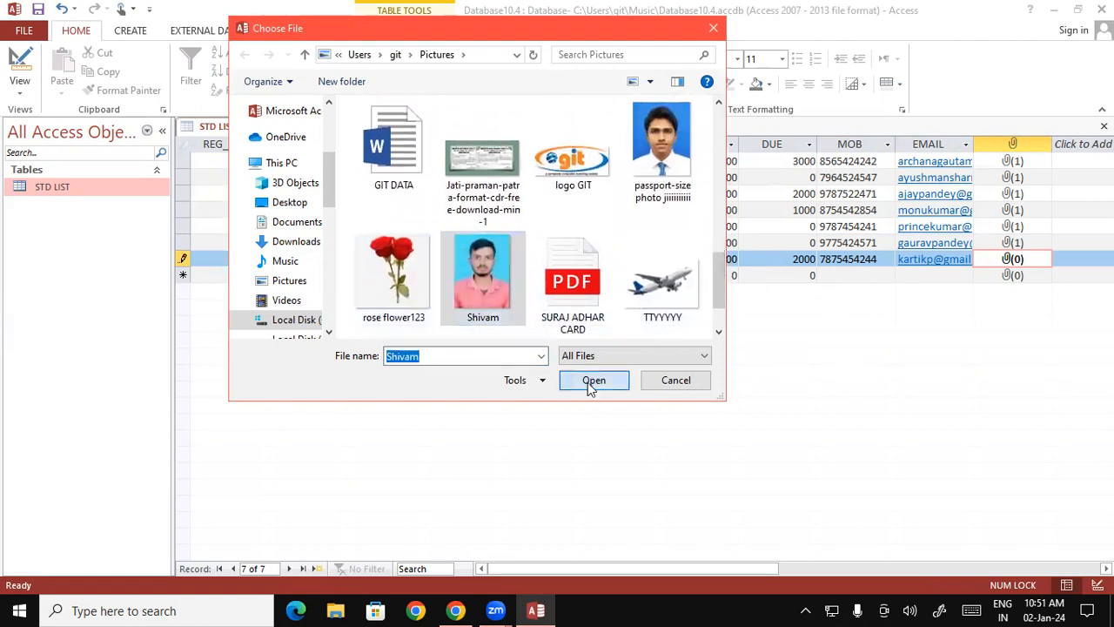
pyautogui.click(597, 378)
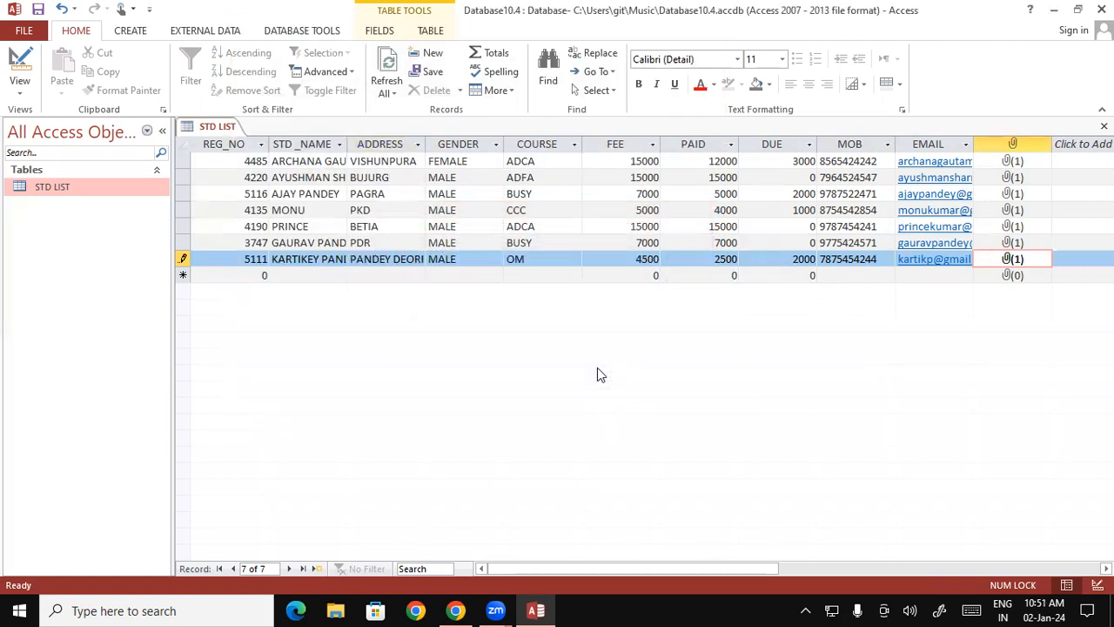
# - Save the STD LIST table and switch it to Design View
pyautogui.rightClick(217, 129)
pyautogui.click(244, 136)
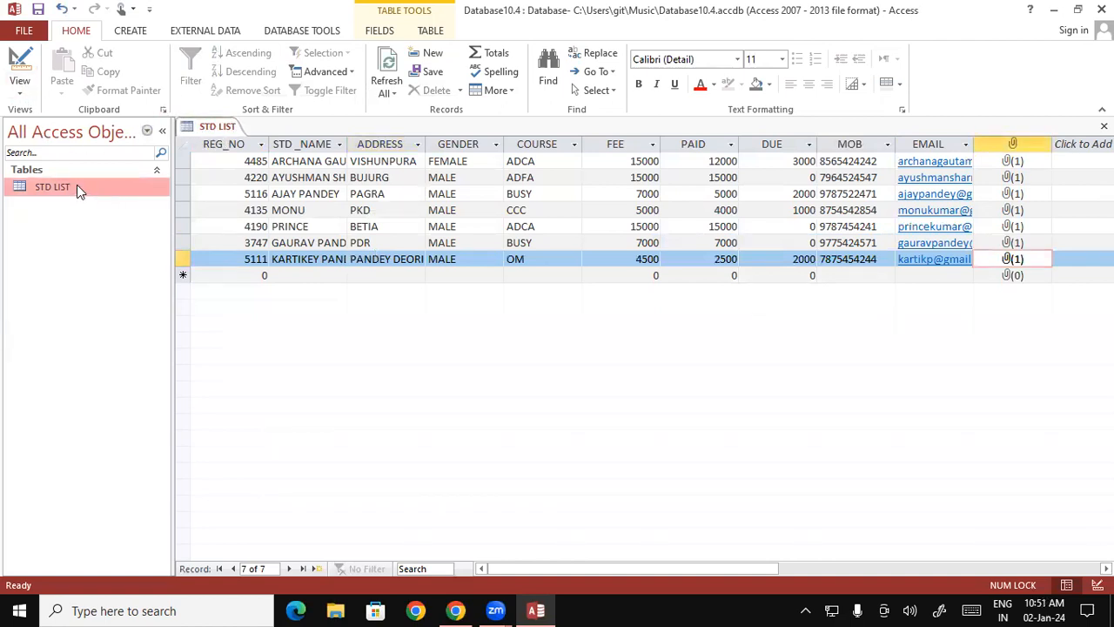
pyautogui.click(19, 90)
pyautogui.click(20, 90)
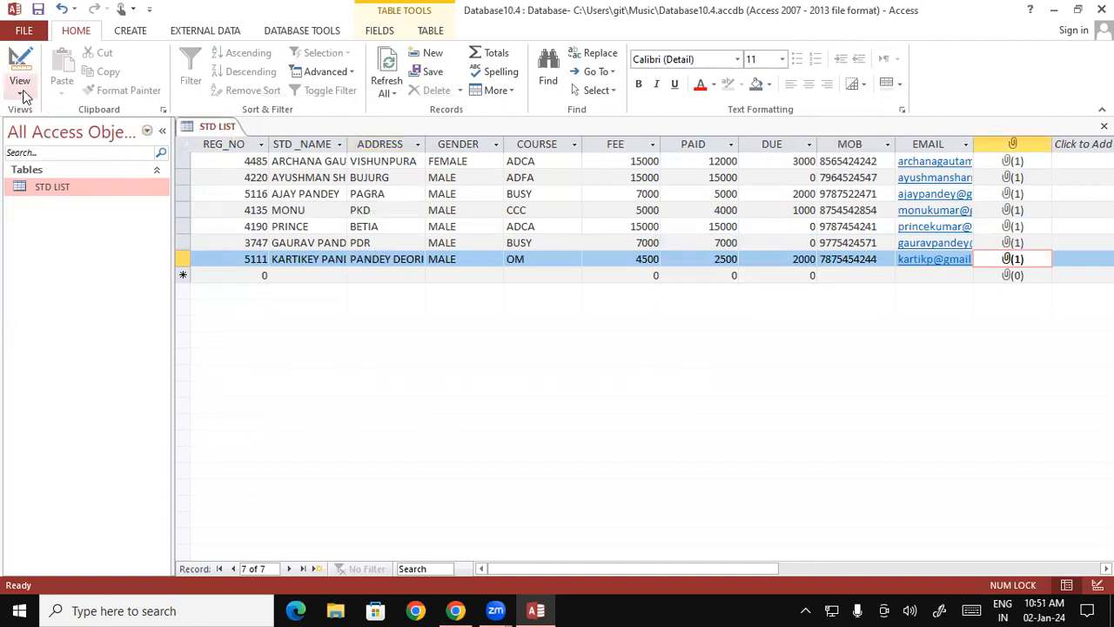
pyautogui.click(19, 90)
pyautogui.click(37, 129)
pyautogui.click(20, 91)
pyautogui.click(48, 148)
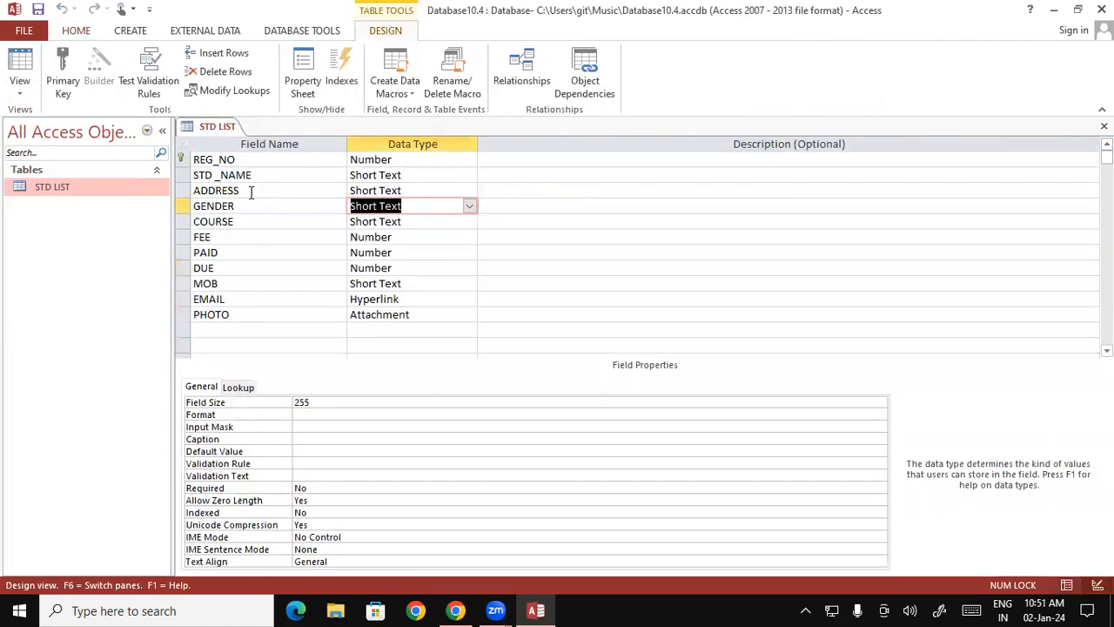
# - Look at the row commands for the GENDER field without using any, and return STD LIST to Datasheet View
pyautogui.rightClick(181, 205)
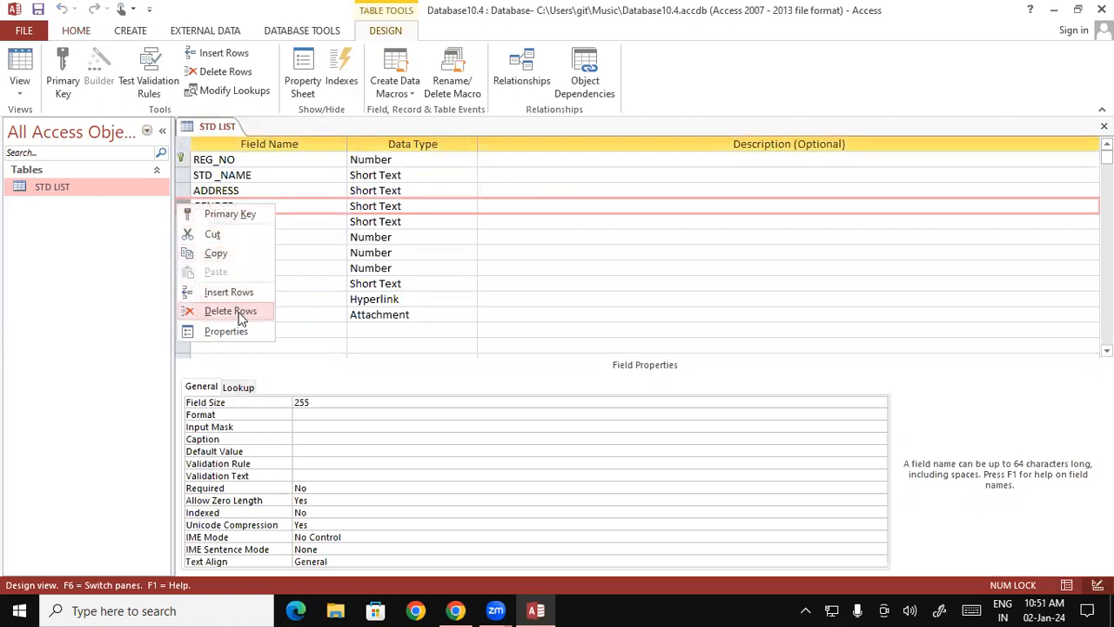
pyautogui.click(379, 346)
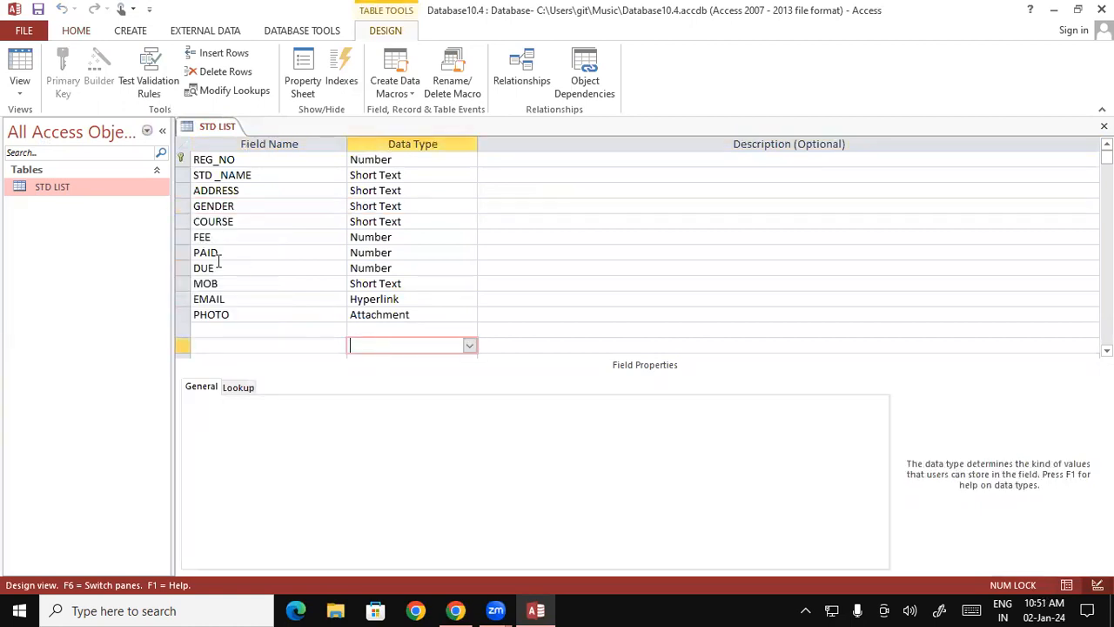
pyautogui.click(513, 263)
pyautogui.doubleClick(82, 184)
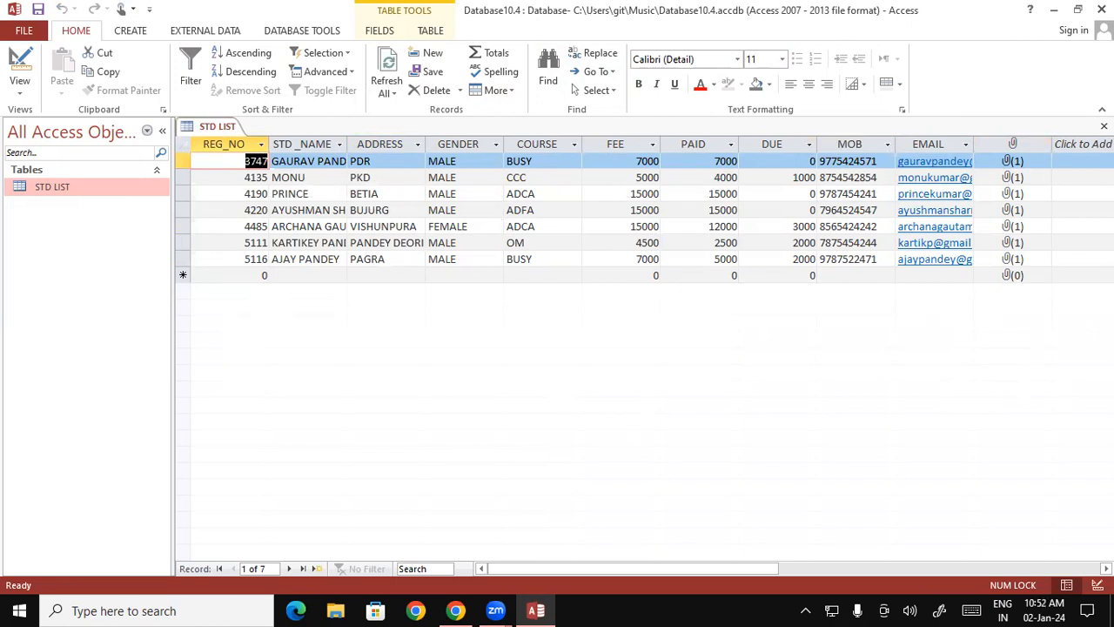
# - Follow the e-mail hyperlink in the third record, dismiss the account setup and close the Mail app
pyautogui.click(931, 195)
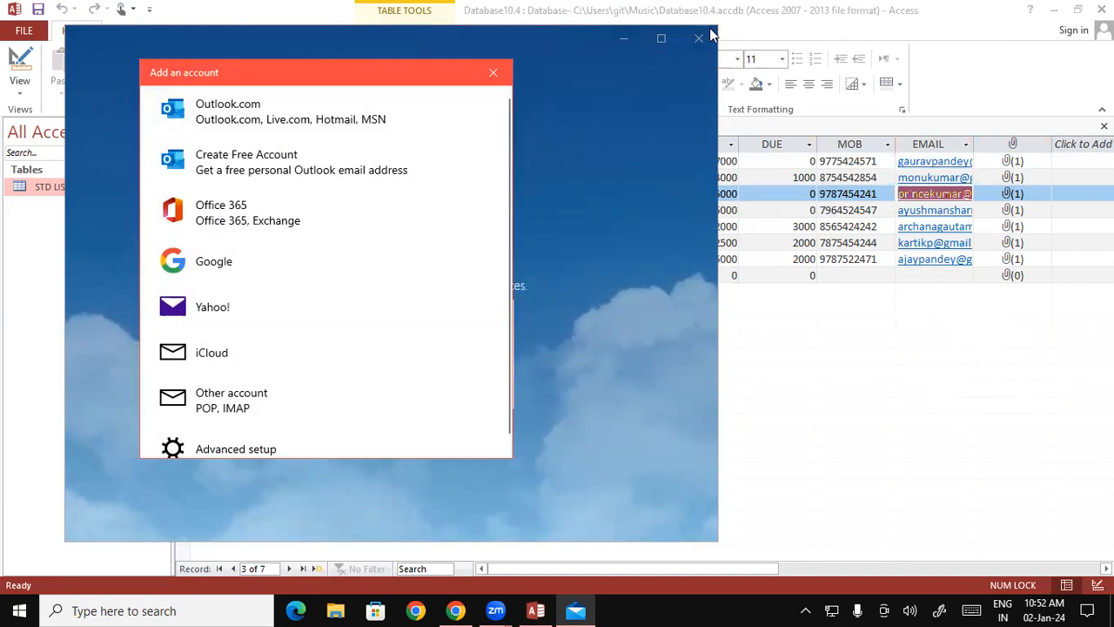
pyautogui.click(493, 73)
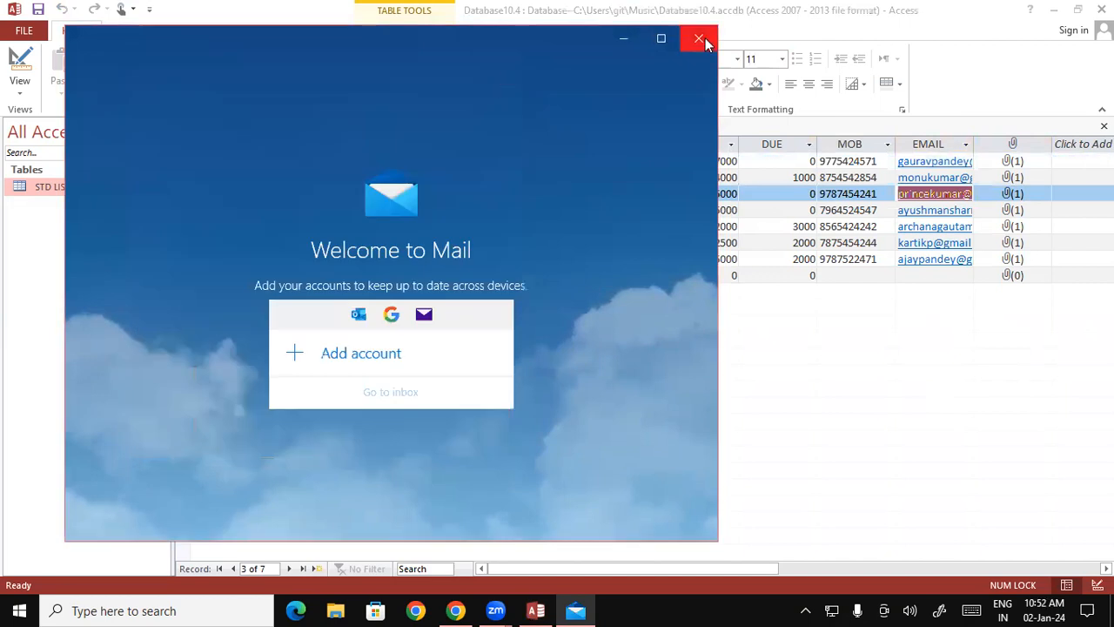
pyautogui.click(699, 40)
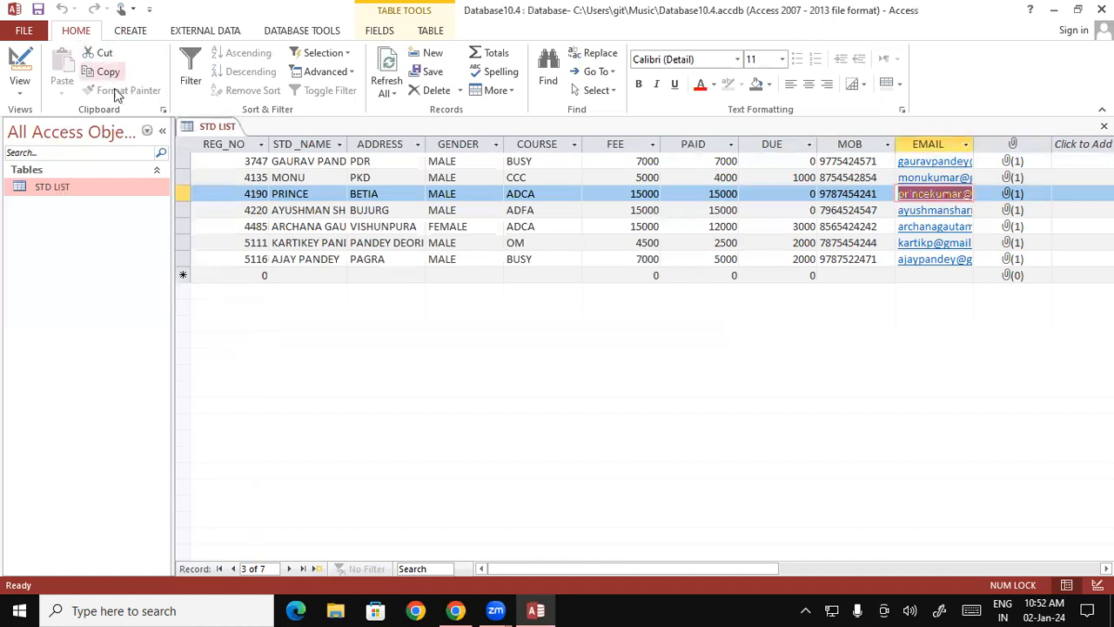
# - View the STD LIST field structure in Design View and go back to Datasheet View
pyautogui.click(20, 90)
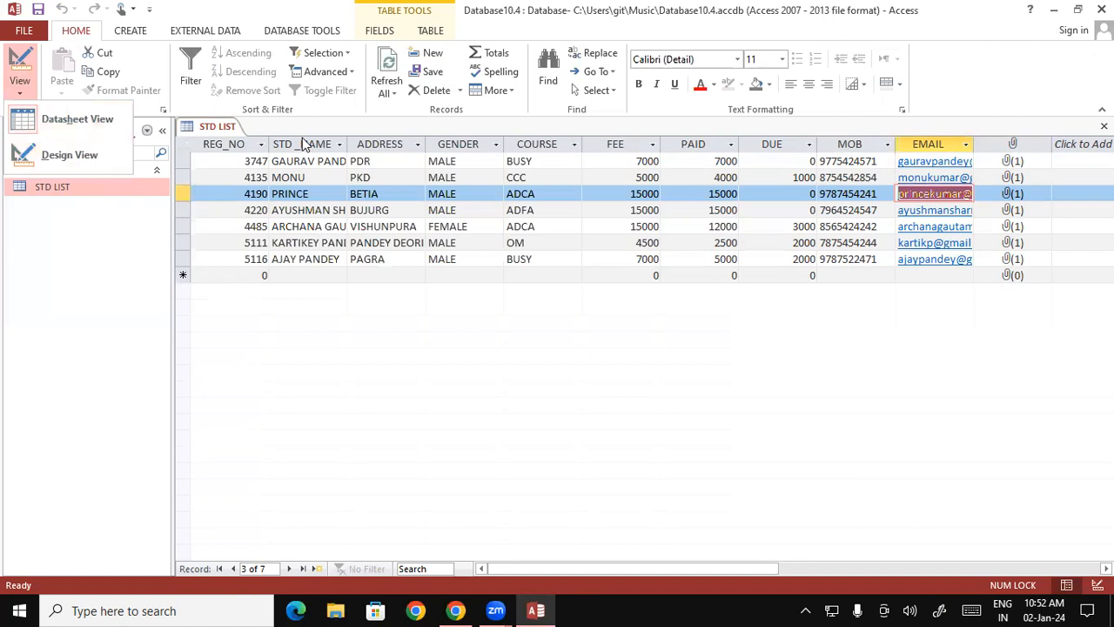
pyautogui.click(91, 148)
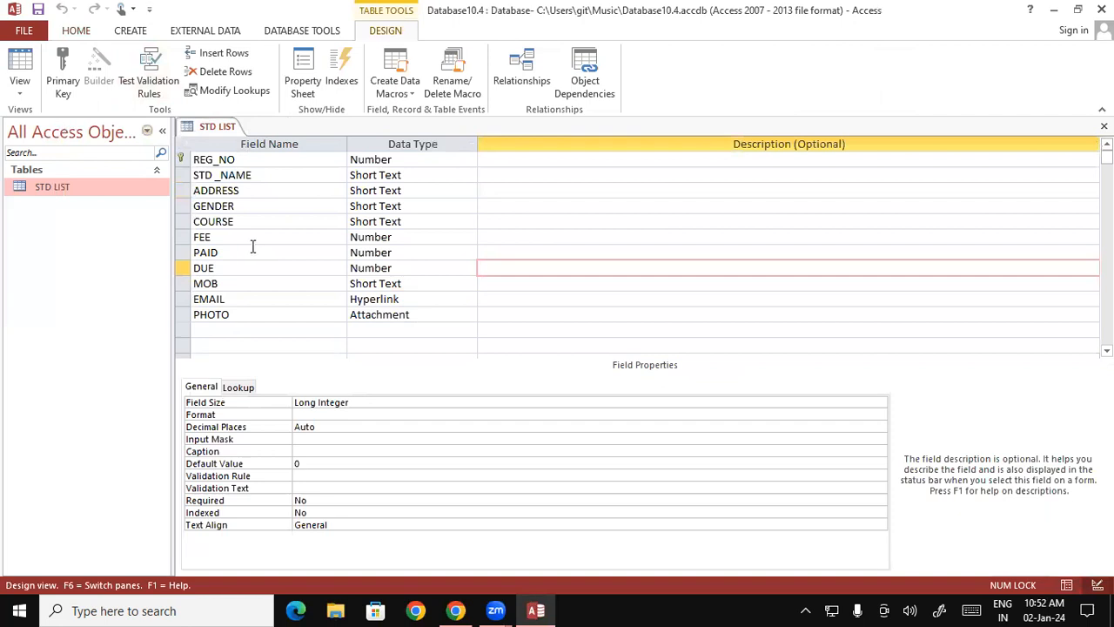
pyautogui.click(20, 91)
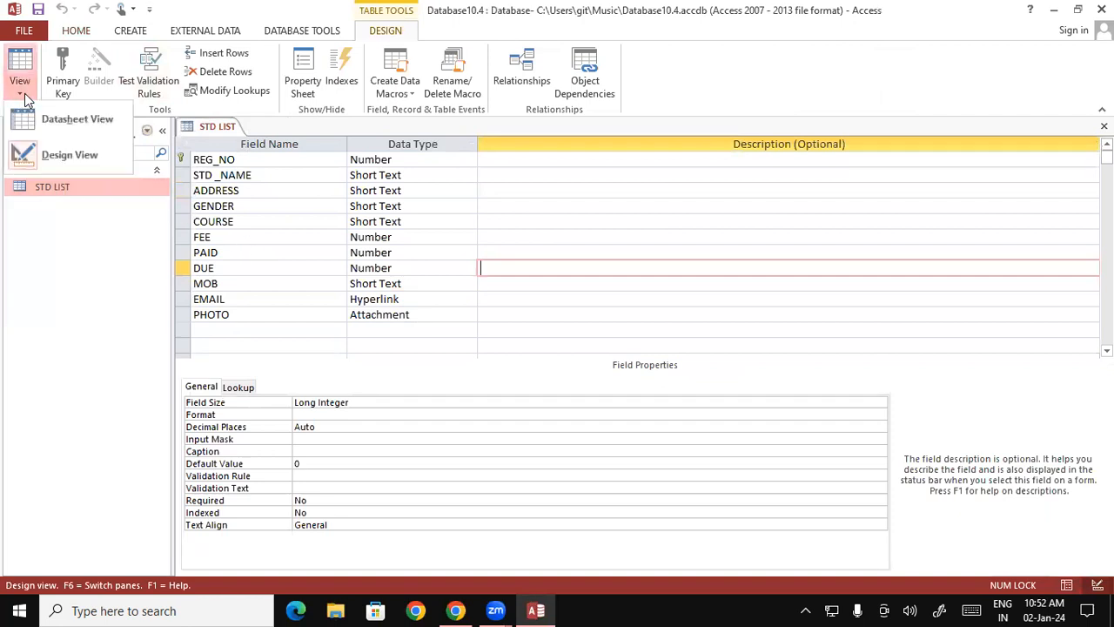
pyautogui.click(47, 118)
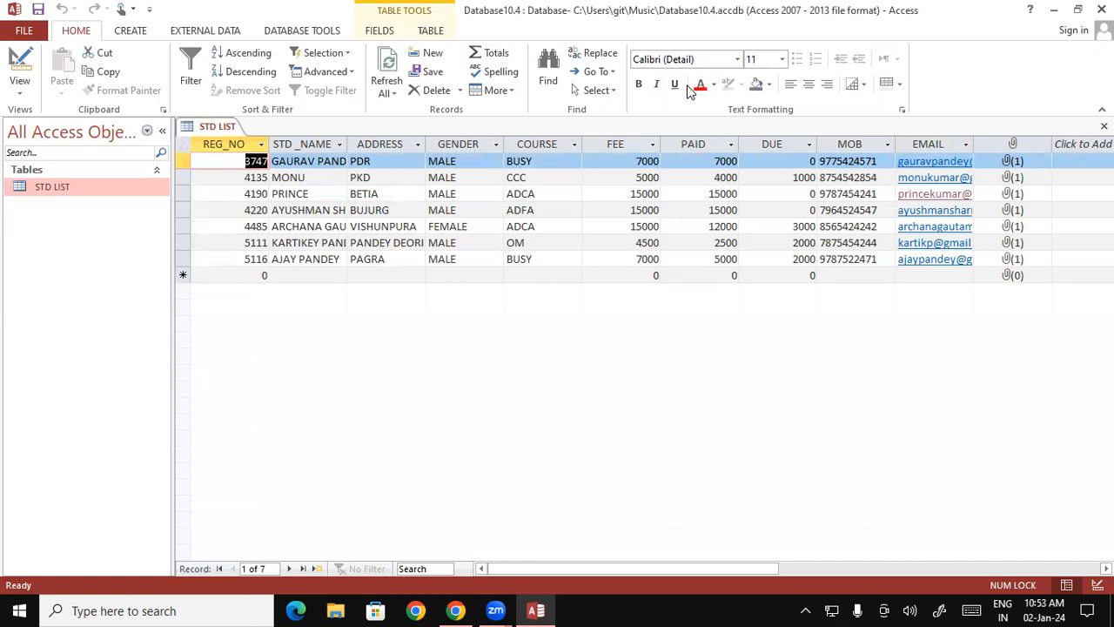
# - Compare the two view options for STD LIST and display the table in Design View again
pyautogui.click(24, 85)
pyautogui.click(43, 124)
pyautogui.click(22, 87)
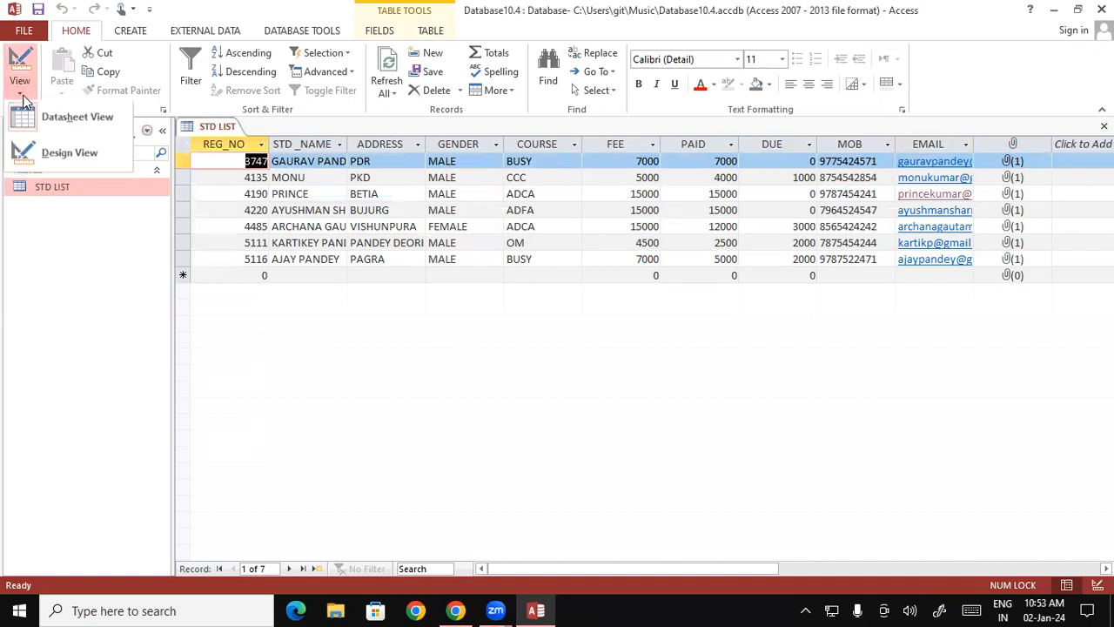
pyautogui.click(54, 150)
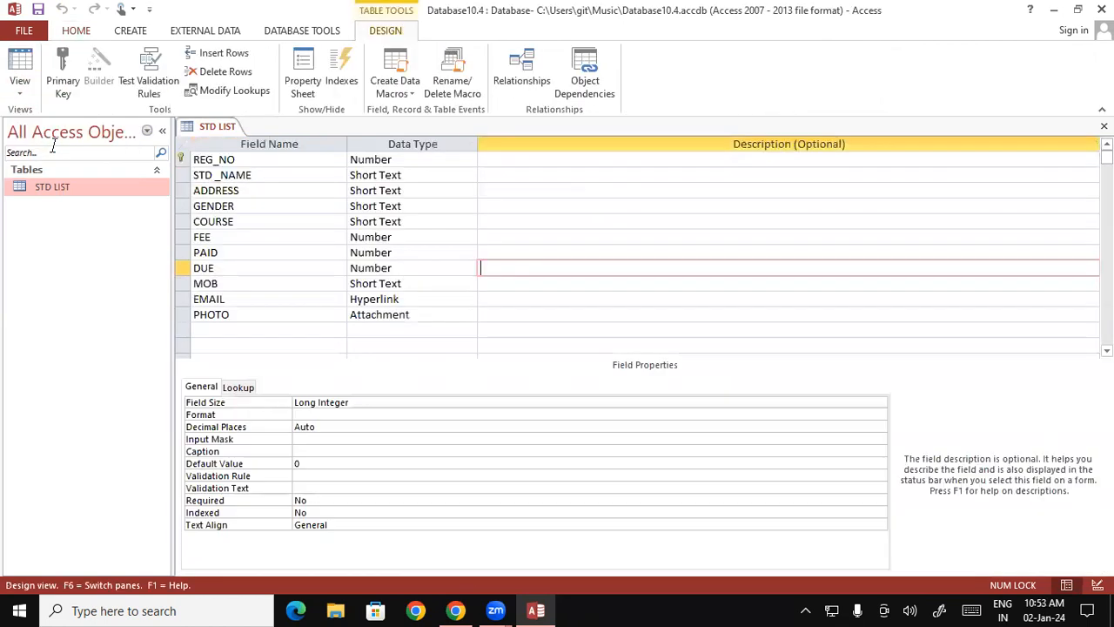
# - Examine the REG_NO and STD _NAME field names and place the cursor in REG_NO's Description
pyautogui.click(252, 160)
pyautogui.click(79, 31)
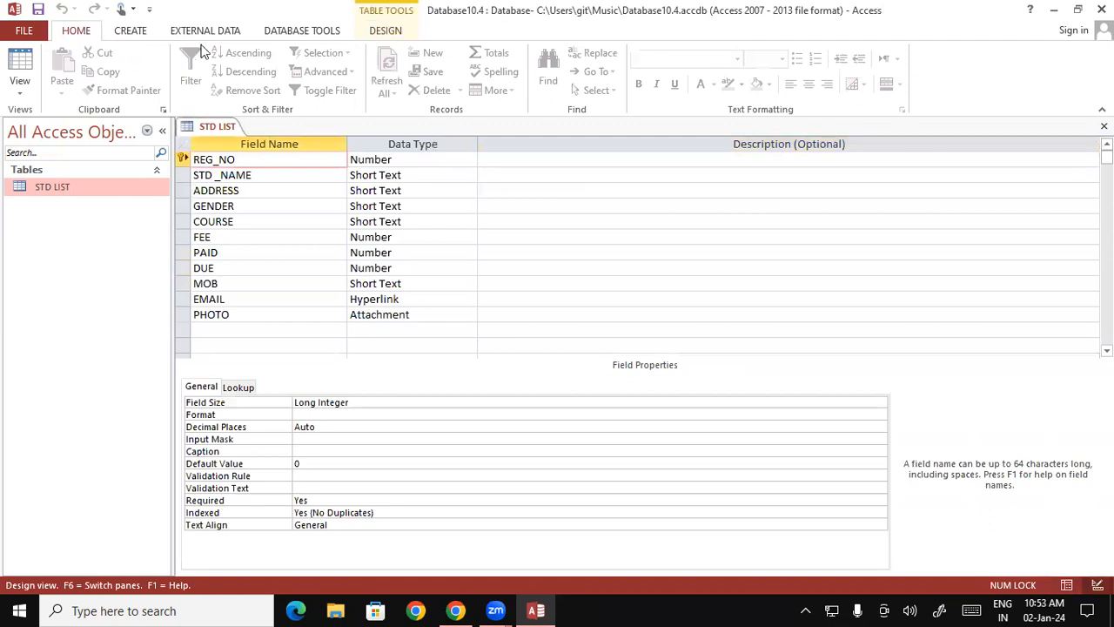
pyautogui.moveTo(251, 160); pyautogui.dragTo(192, 161)
pyautogui.moveTo(261, 175); pyautogui.dragTo(190, 175)
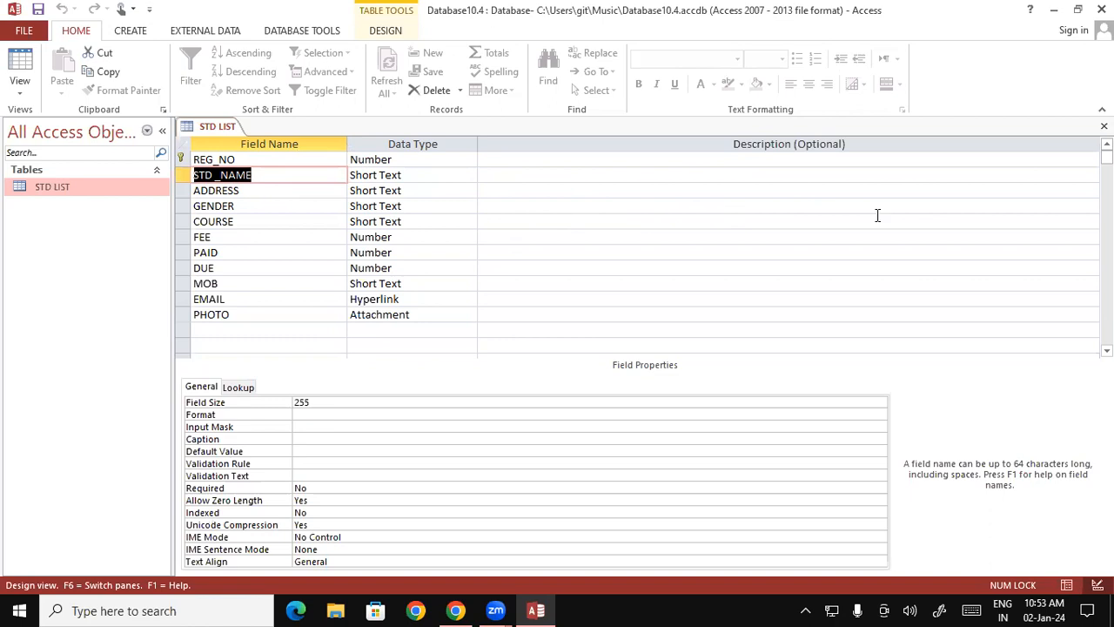
pyautogui.click(607, 162)
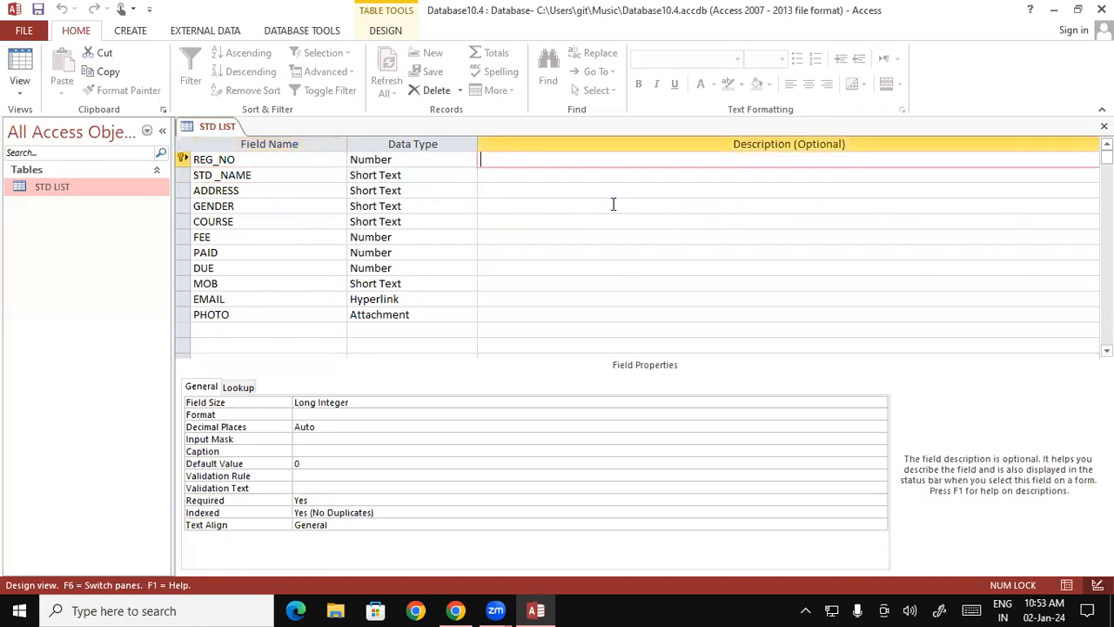